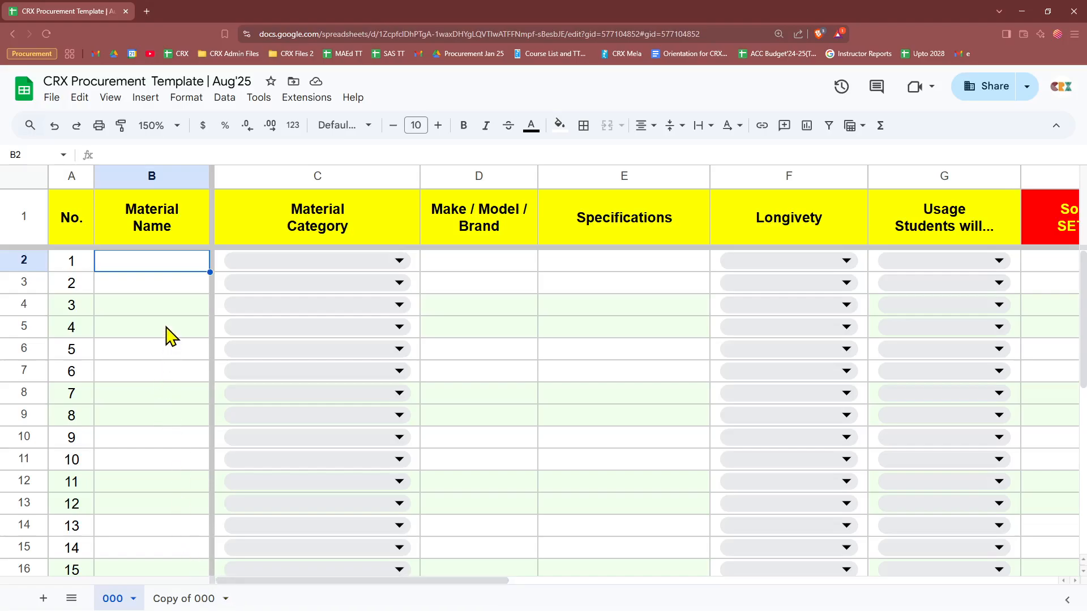
# Step: Scroll the template right across columns H–S to reveal the Your Name and Course Title columns
pyautogui.click(174, 290)
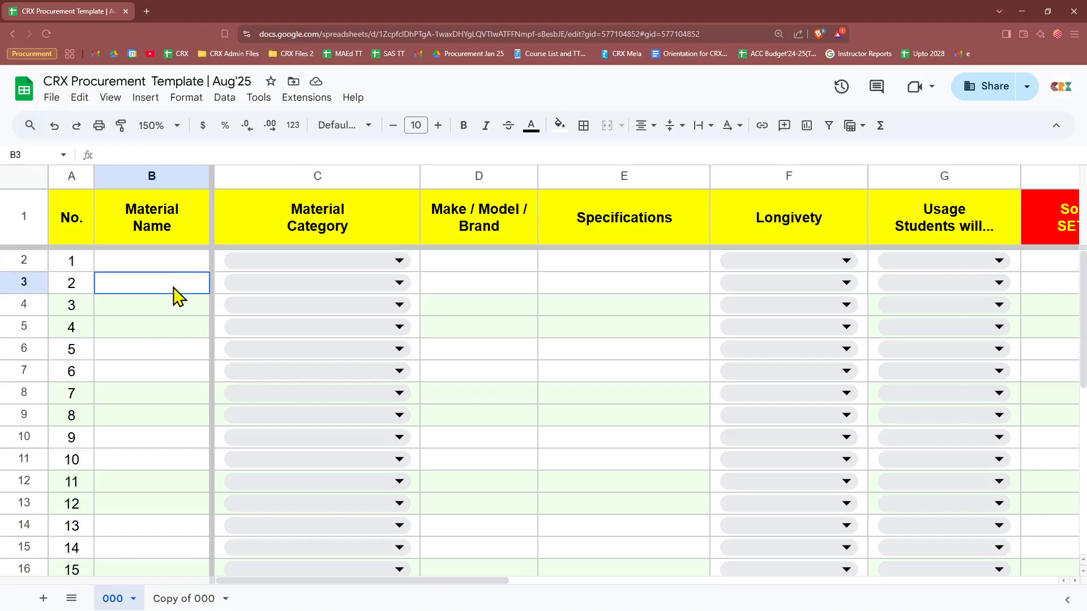
pyautogui.moveTo(175, 270); pyautogui.dragTo(138, 272)
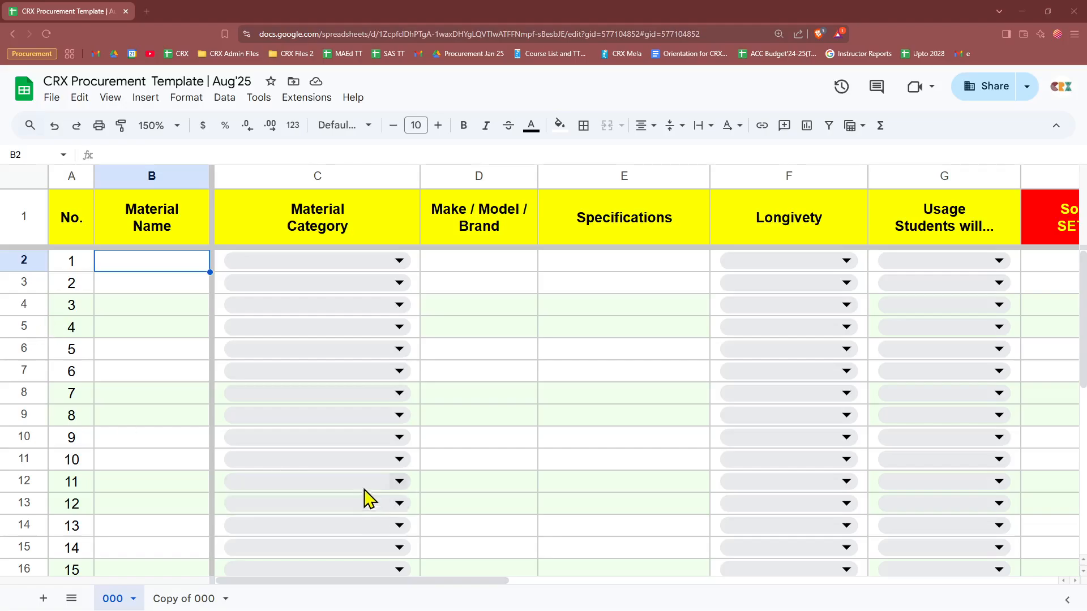
pyautogui.scroll(-3, 362, 468)
pyautogui.scroll(3, 365, 476)
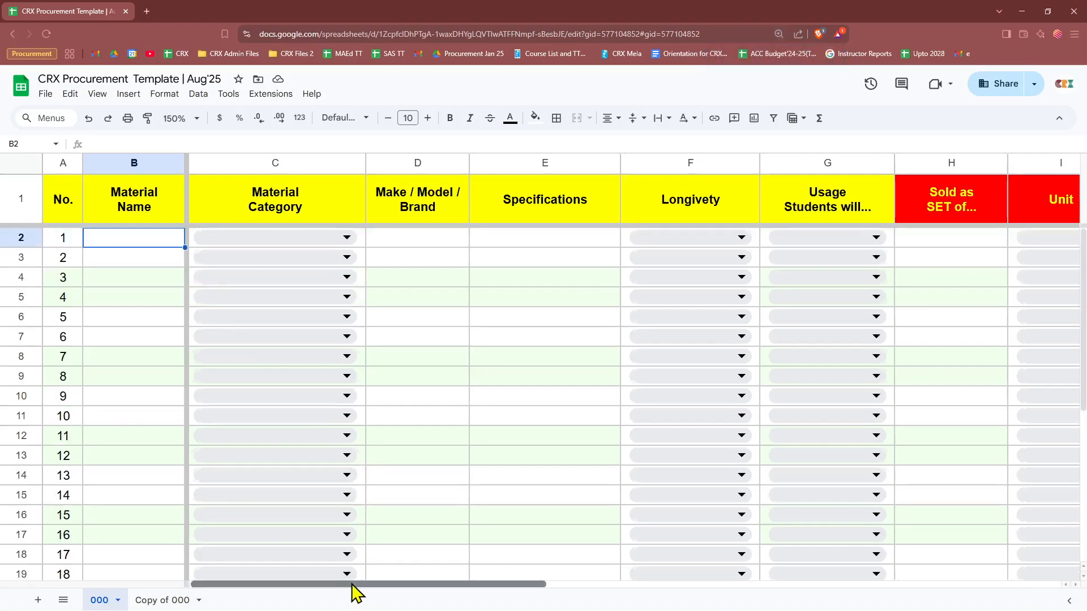
pyautogui.moveTo(349, 585); pyautogui.dragTo(292, 580)
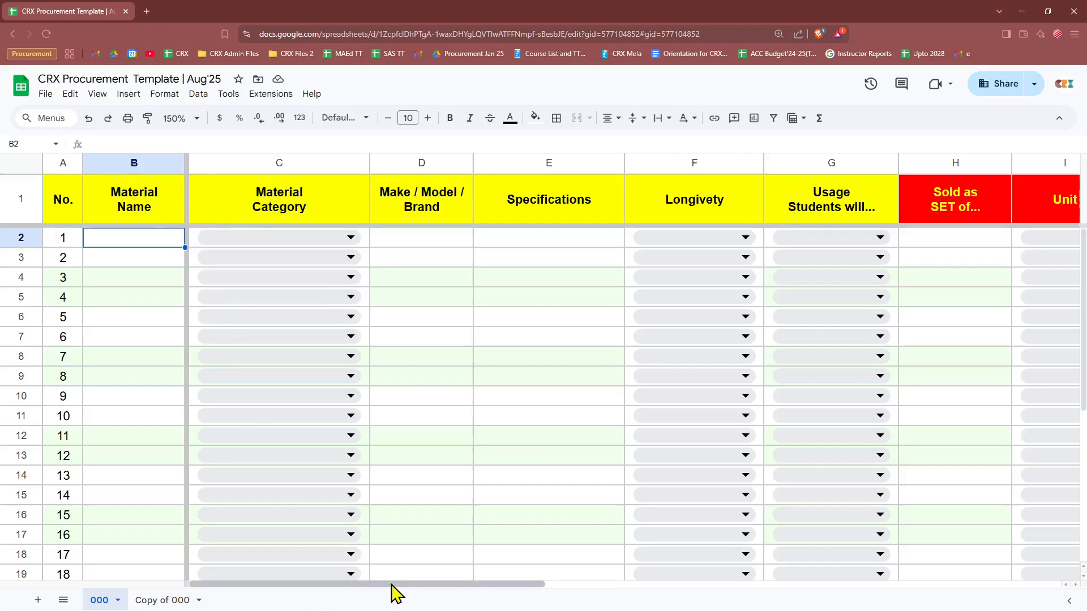
pyautogui.moveTo(393, 585); pyautogui.dragTo(621, 587)
pyautogui.moveTo(407, 163); pyautogui.dragTo(770, 160)
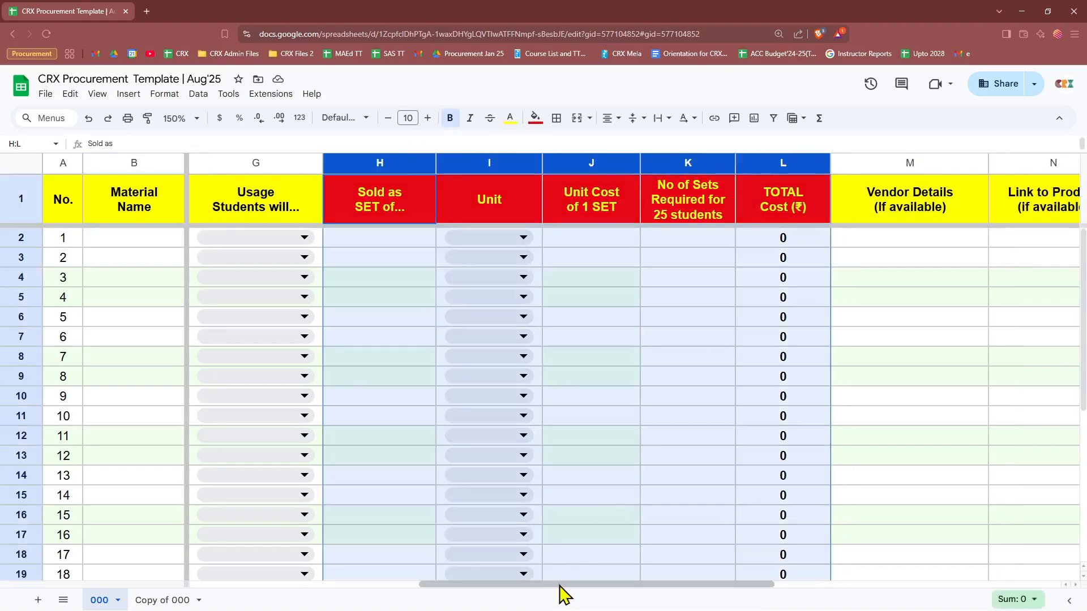
pyautogui.moveTo(560, 587); pyautogui.dragTo(888, 595)
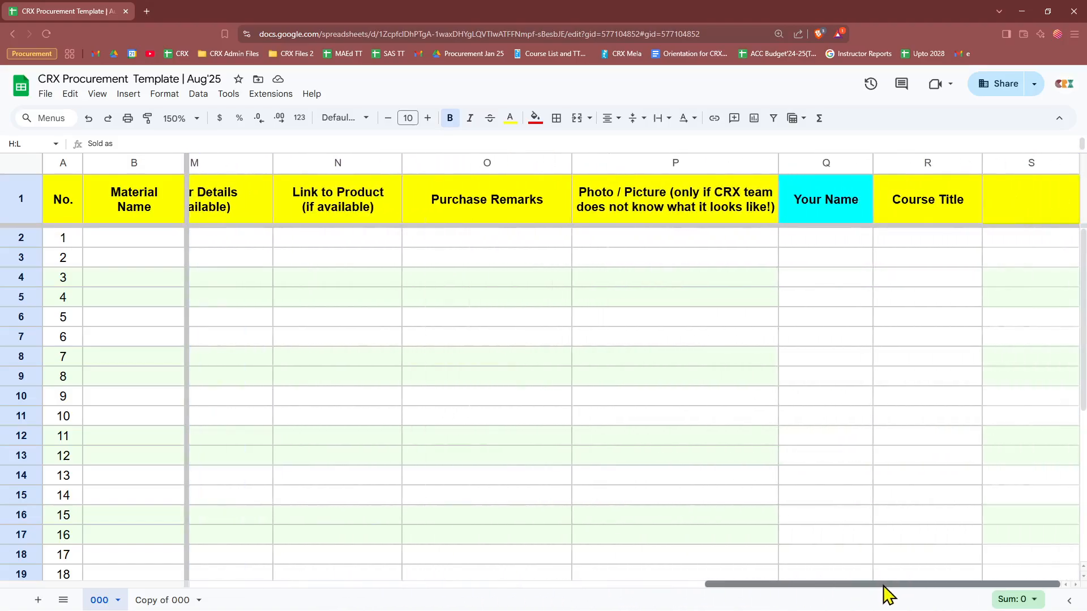
# Step: Enter the requester's name in Q2 and 'Singing Together' as the course title in R2
pyautogui.click(798, 238)
pyautogui.write('Anand')
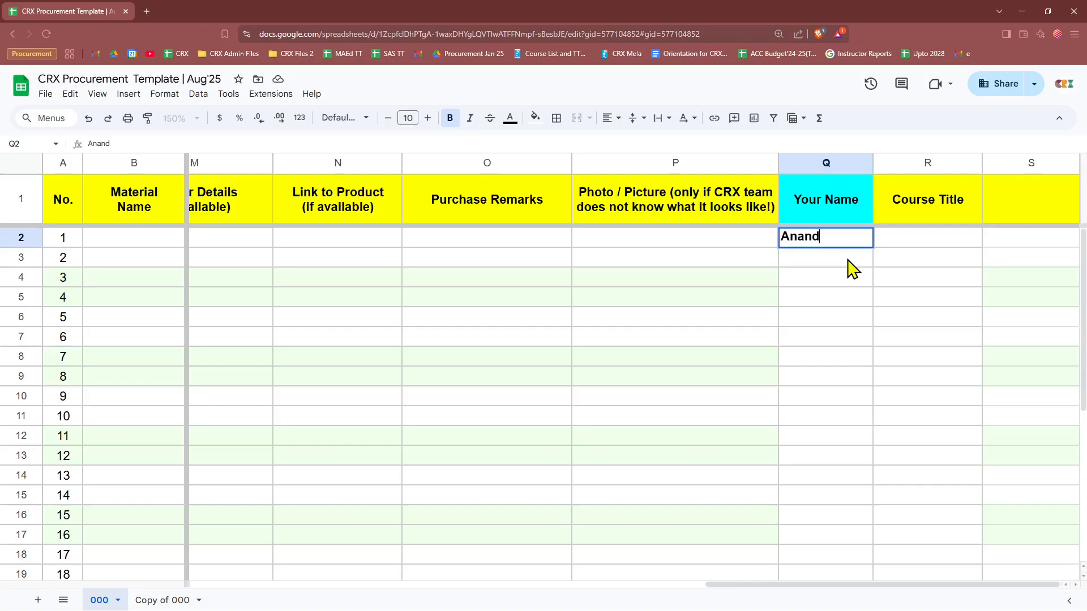
pyautogui.press('Tab')
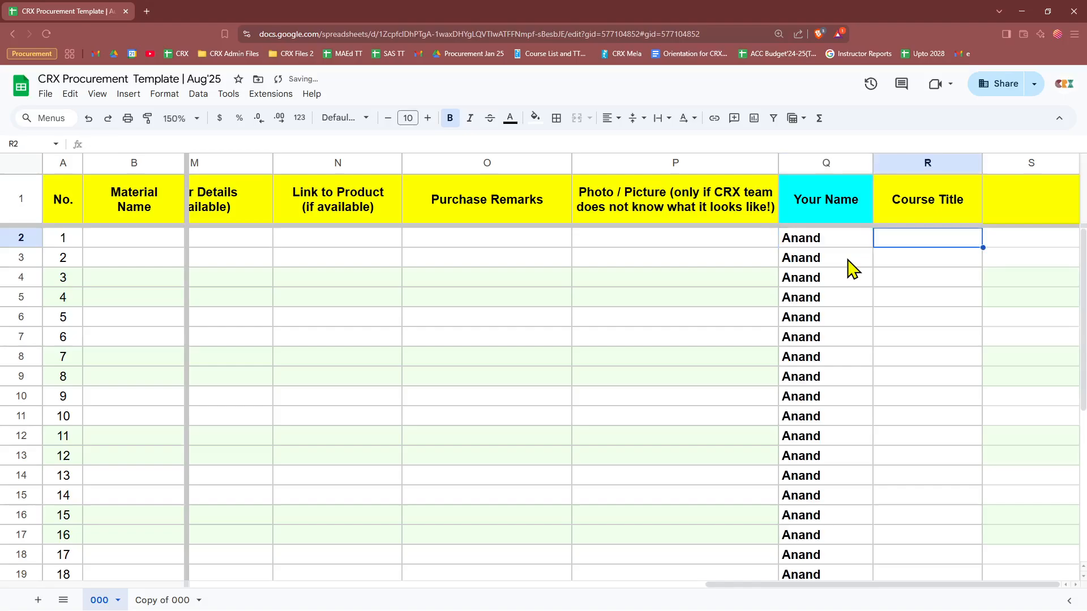
pyautogui.write('Singing')
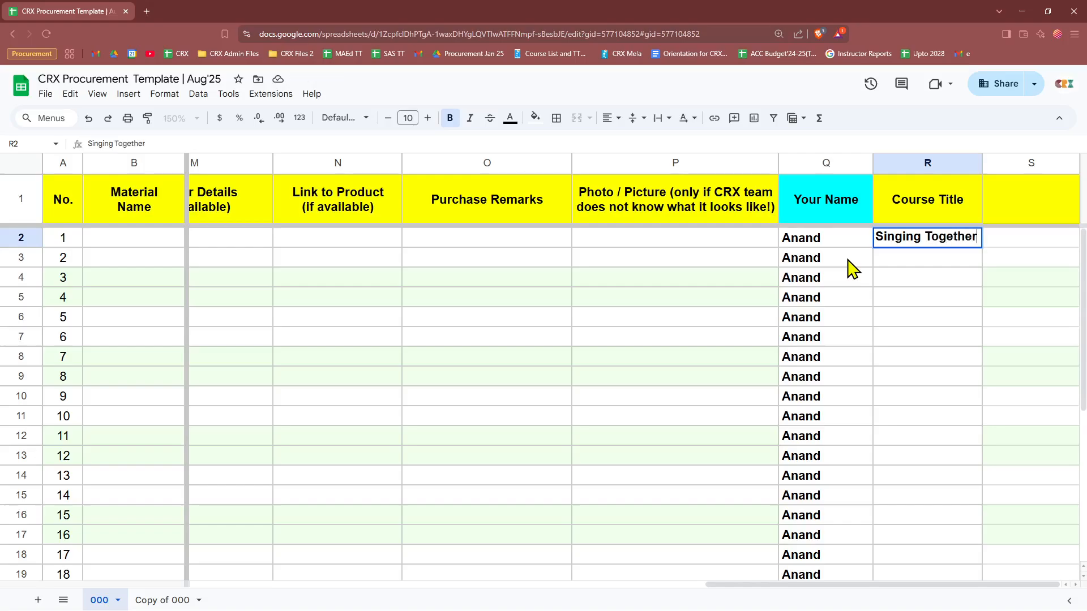
pyautogui.write('Together')
pyautogui.press('Return')
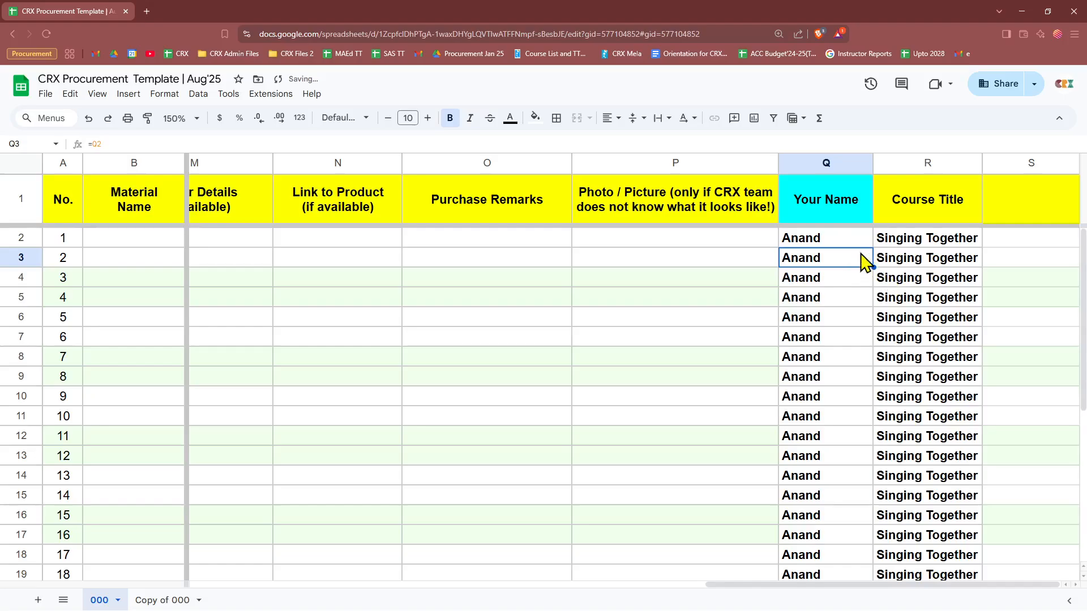
# Step: Verify the name and course title filled down to row 14, then return to B2
pyautogui.moveTo(856, 243)
pyautogui.mouseDown()
pyautogui.moveTo(897, 250)
pyautogui.moveTo(854, 245)
pyautogui.mouseUp()
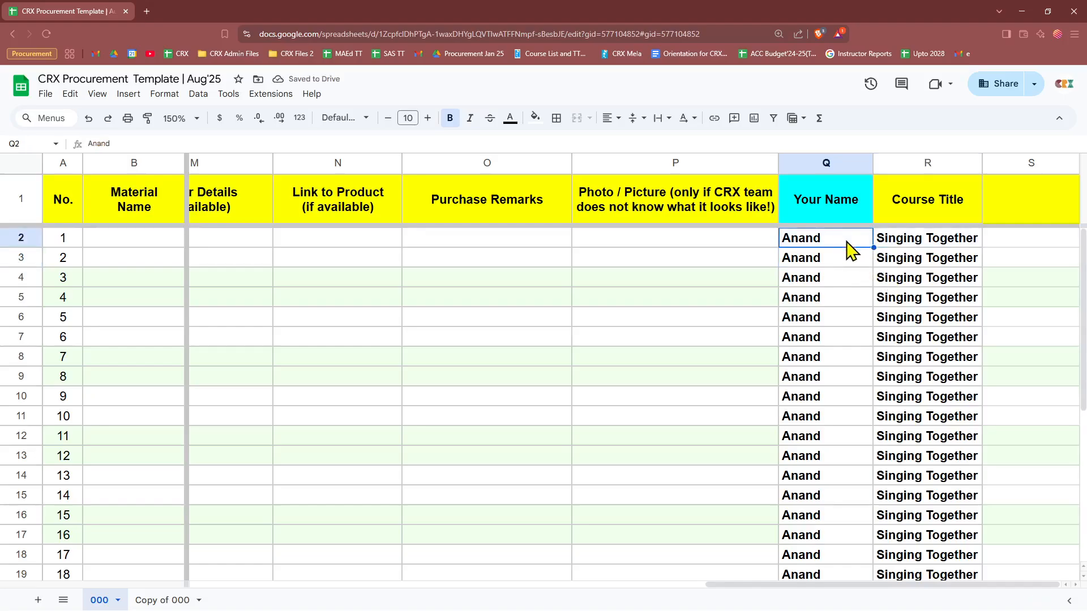
pyautogui.scroll(-5, 920, 461)
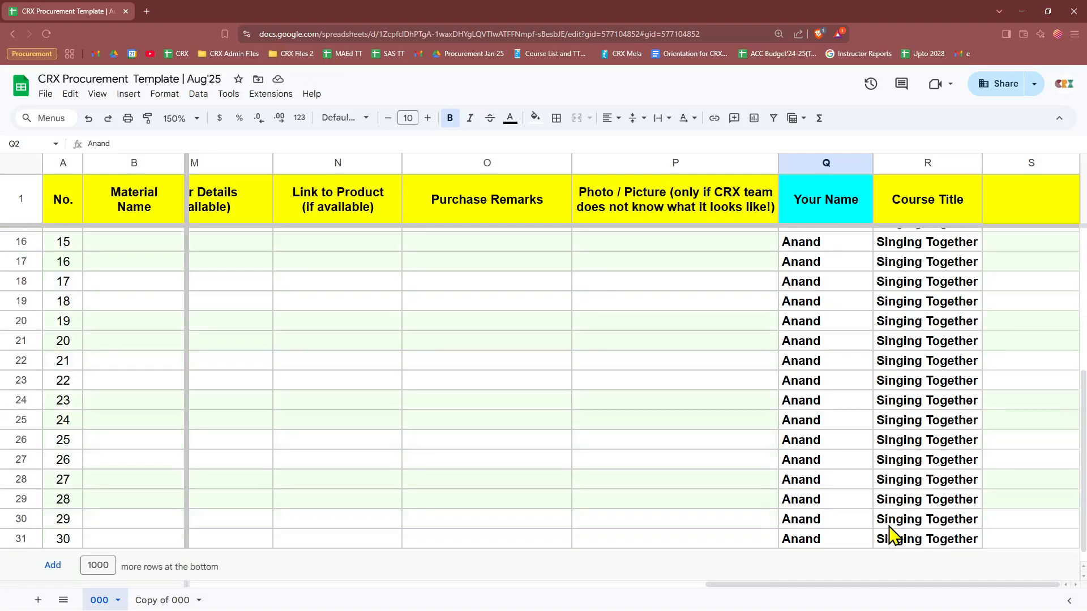
pyautogui.scroll(5, 893, 534)
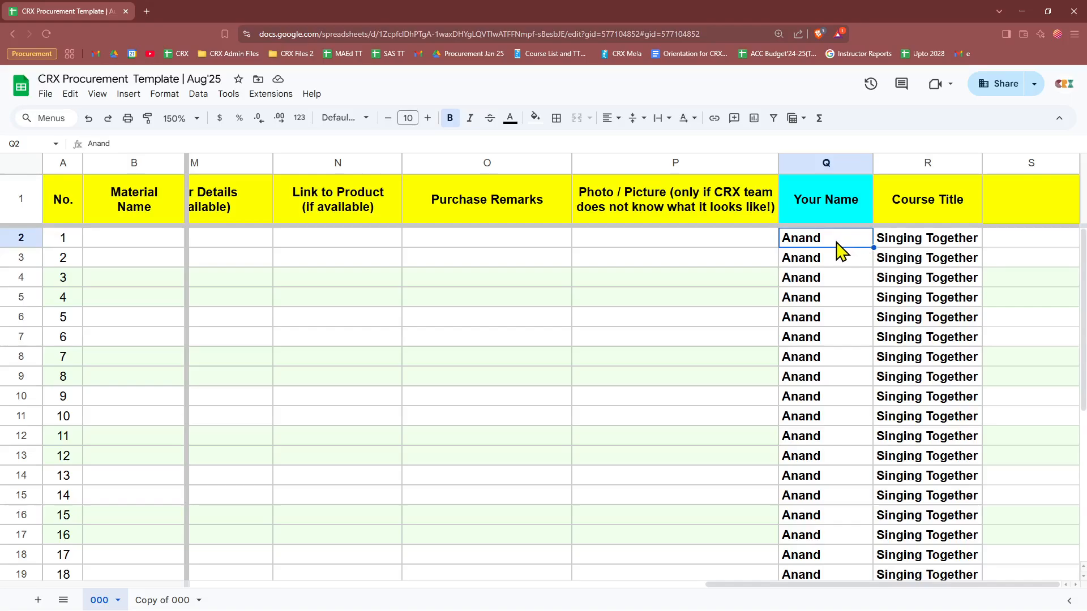
pyautogui.moveTo(837, 245); pyautogui.dragTo(915, 242)
pyautogui.scroll(-5, 917, 417)
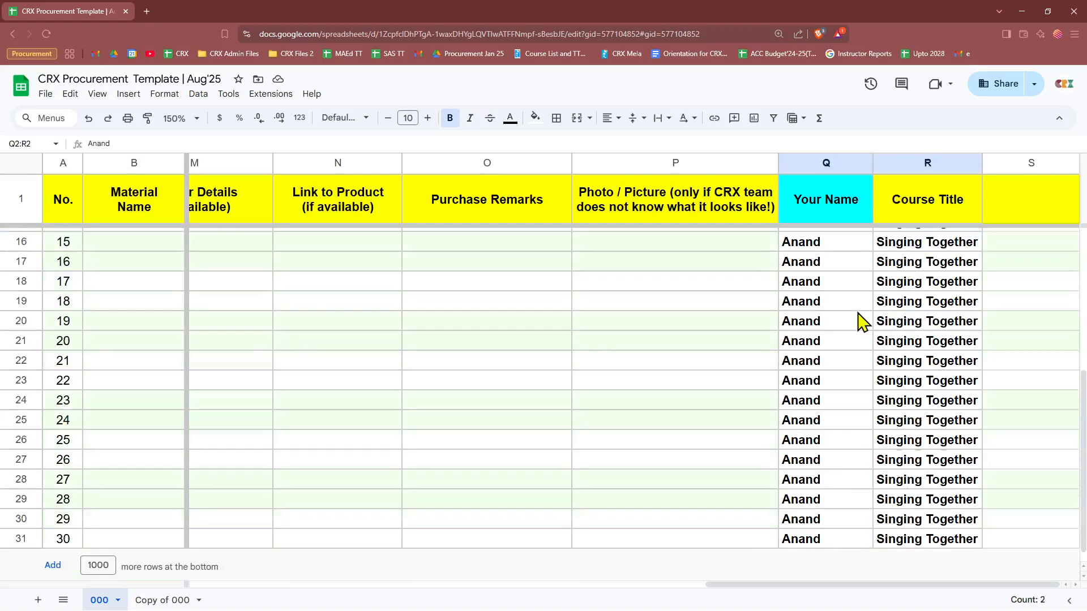
pyautogui.scroll(5, 840, 482)
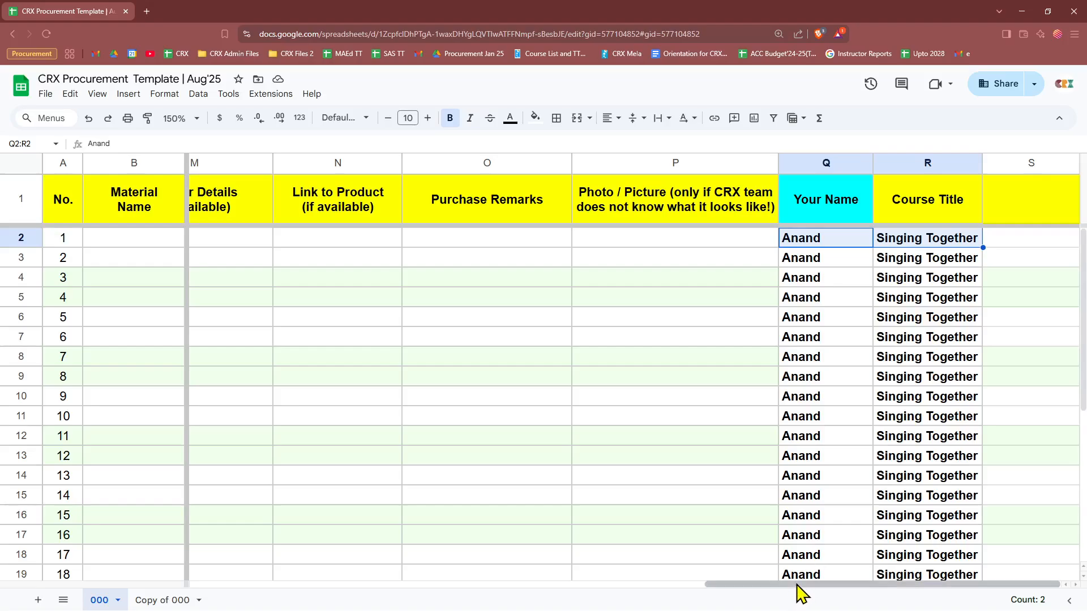
pyautogui.moveTo(797, 586)
pyautogui.mouseDown()
pyautogui.moveTo(764, 589)
pyautogui.moveTo(785, 588)
pyautogui.mouseUp()
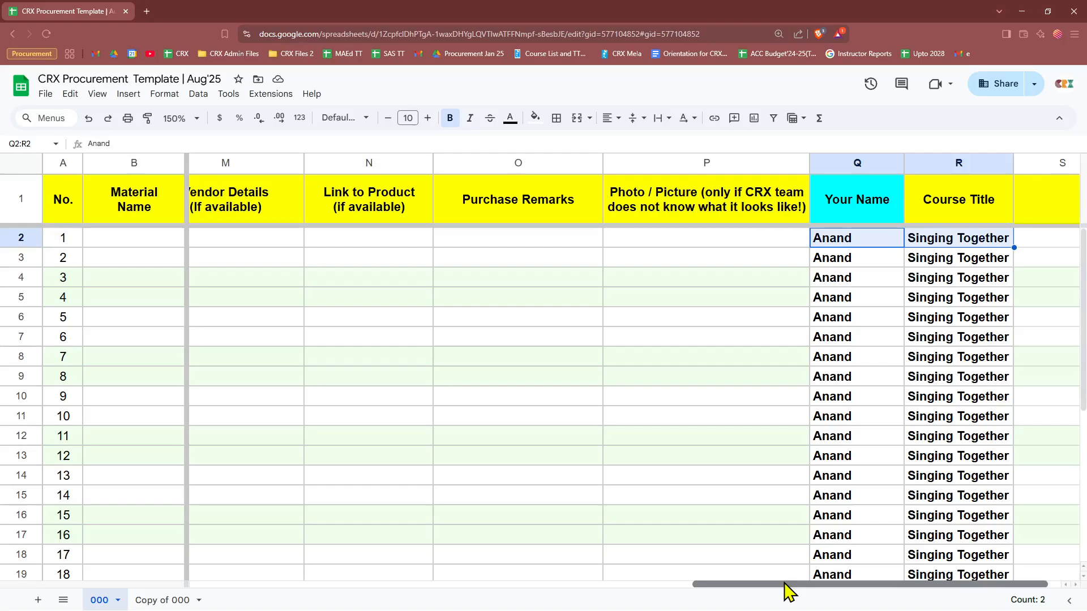
pyautogui.moveTo(844, 478); pyautogui.dragTo(941, 477)
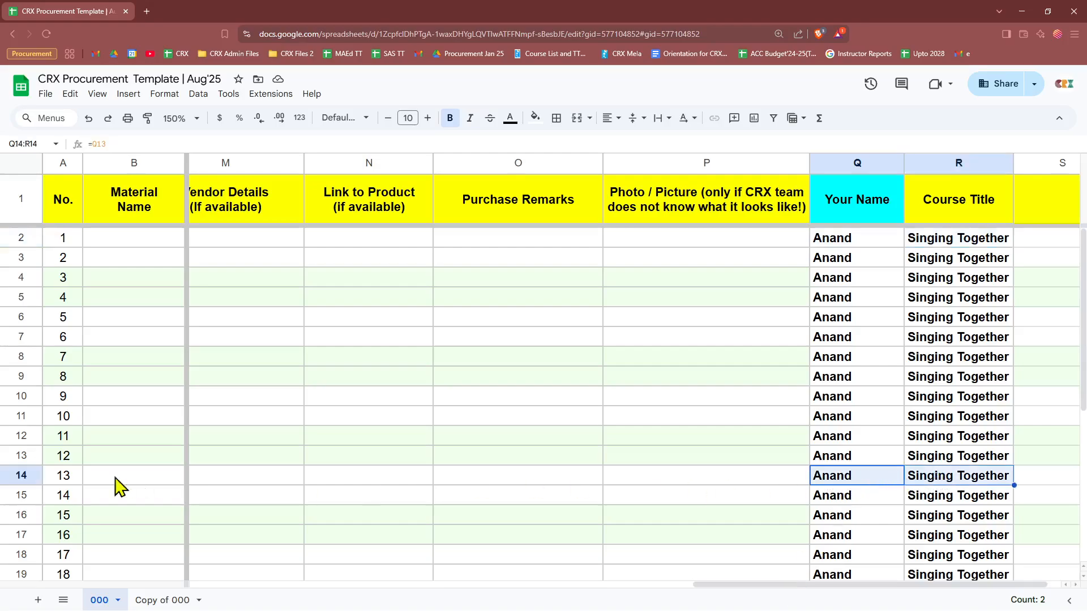
pyautogui.moveTo(718, 587); pyautogui.dragTo(755, 589)
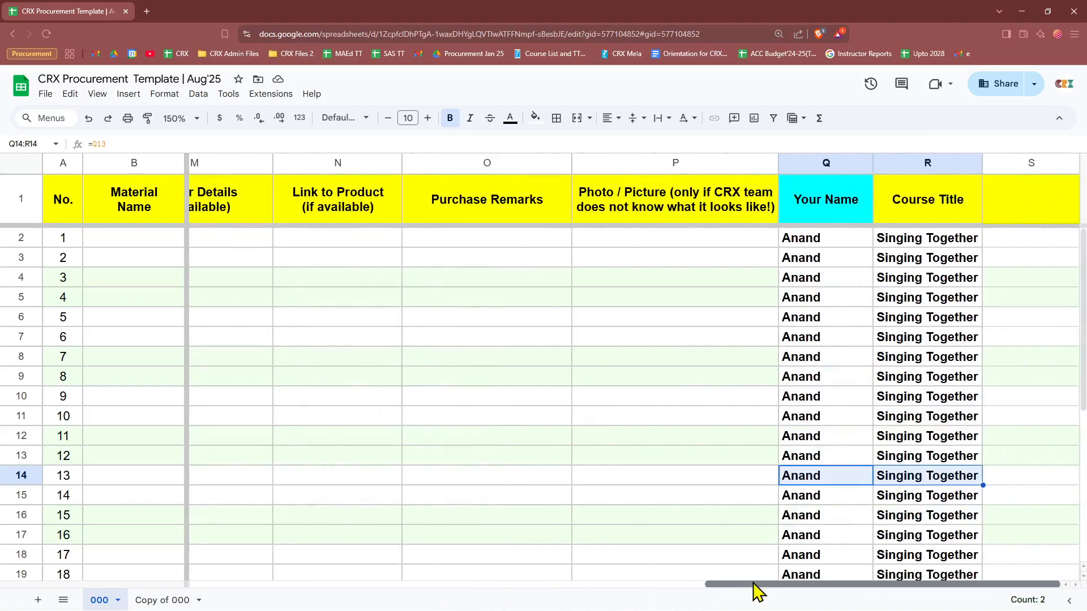
pyautogui.moveTo(754, 589); pyautogui.dragTo(193, 602)
pyautogui.click(127, 240)
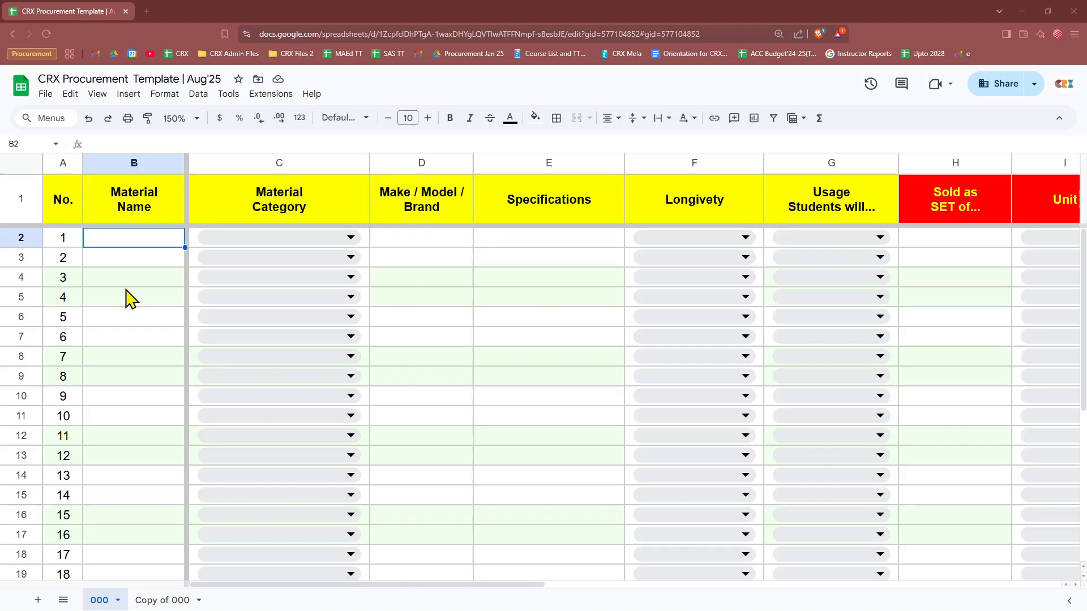
# Step: Enter Pencils in B2 with category Stationery/Art Supplies, brand Apsara and specification 2B
pyautogui.click(145, 253)
pyautogui.click(148, 237)
pyautogui.write('Pencils')
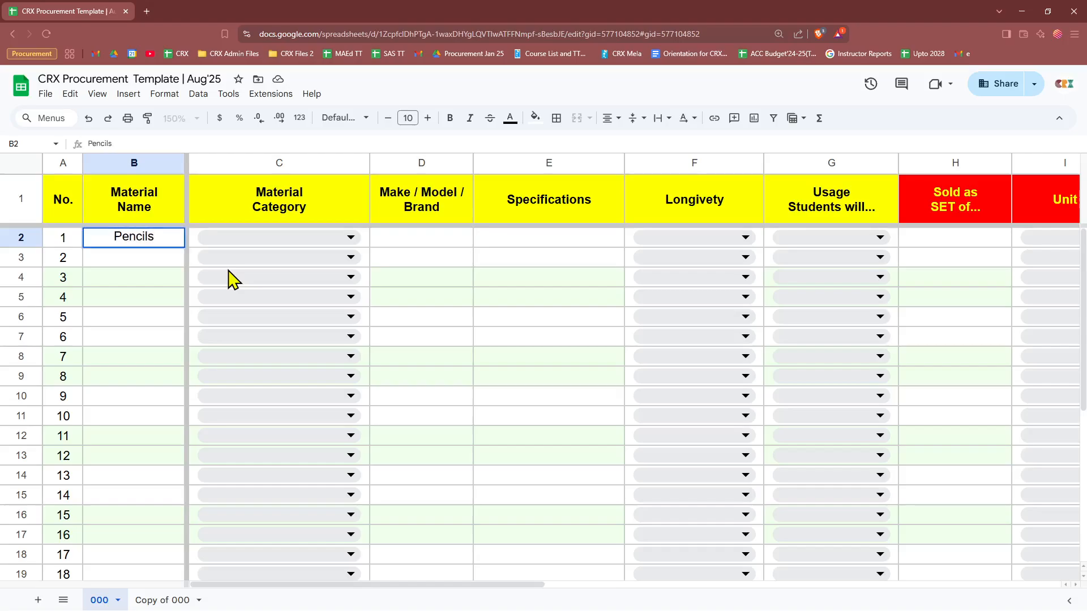
pyautogui.click(310, 237)
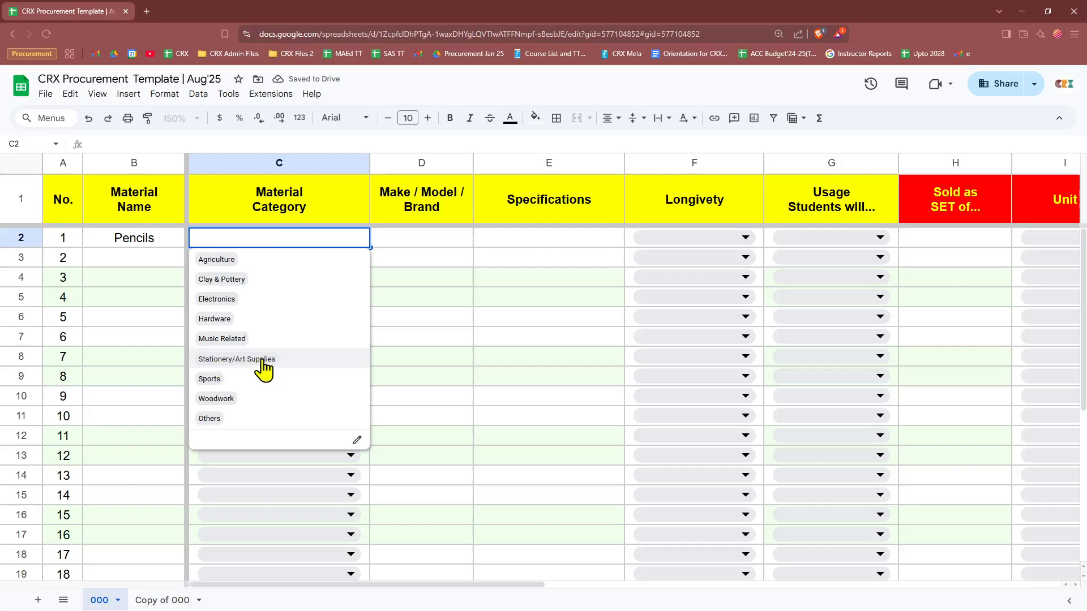
pyautogui.click(245, 360)
pyautogui.click(416, 242)
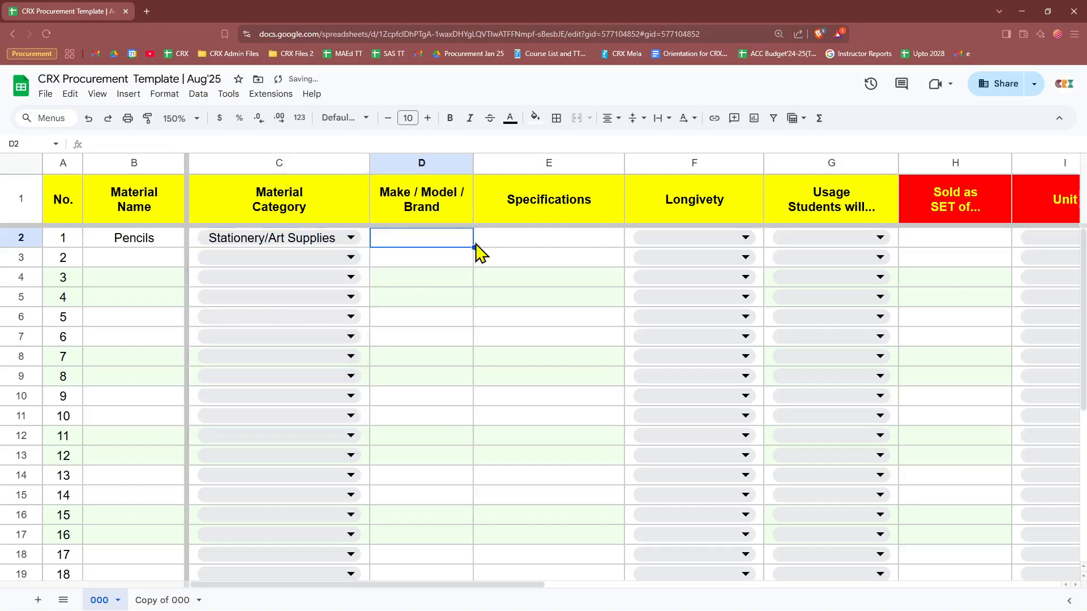
pyautogui.write('A')
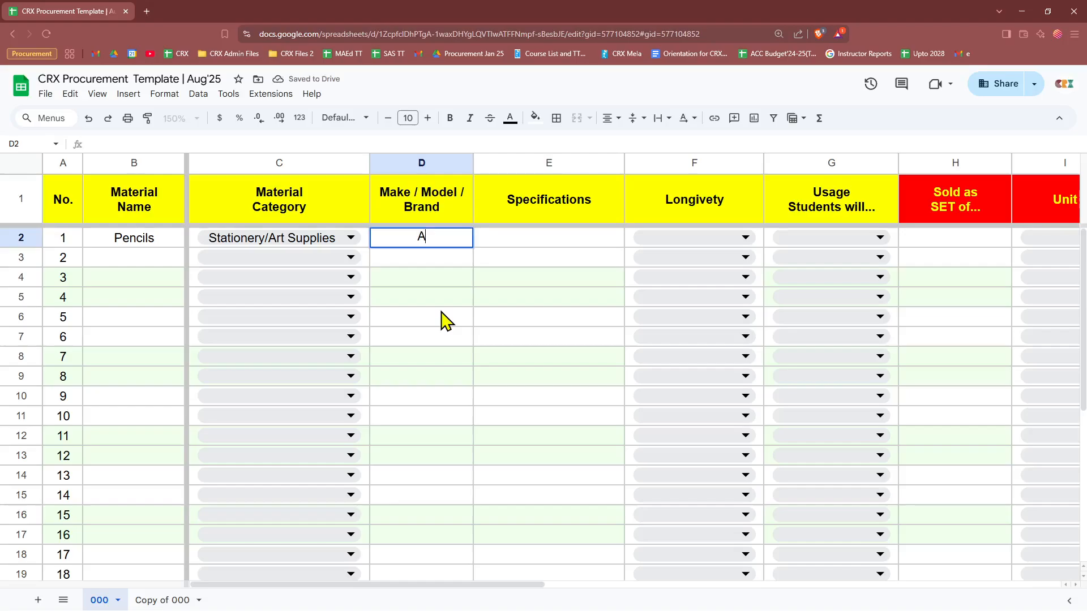
pyautogui.write('psara')
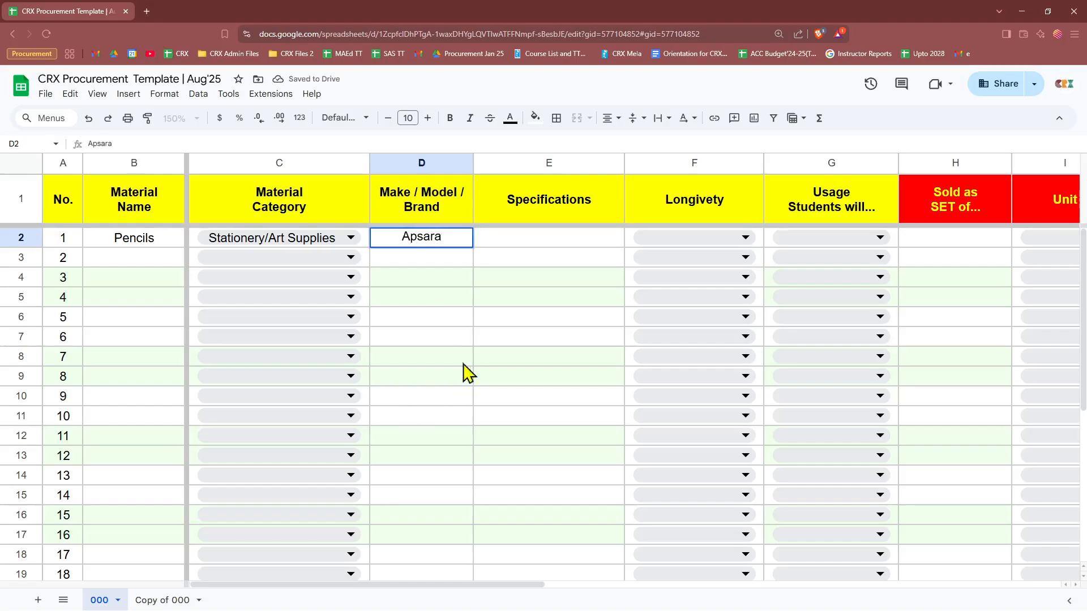
pyautogui.click(470, 337)
pyautogui.click(501, 242)
pyautogui.write('2B')
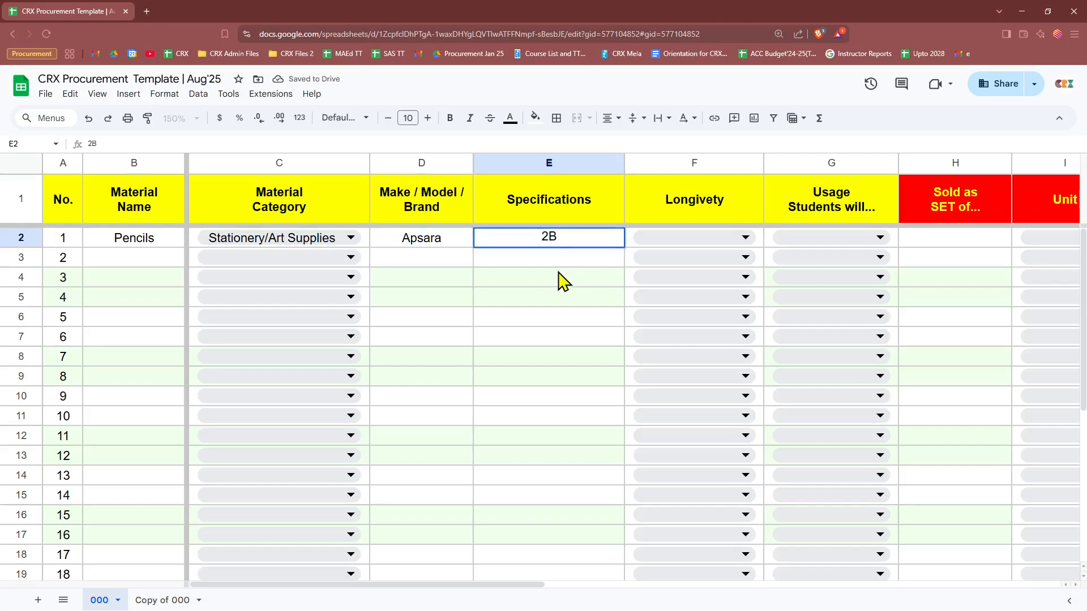
pyautogui.click(563, 278)
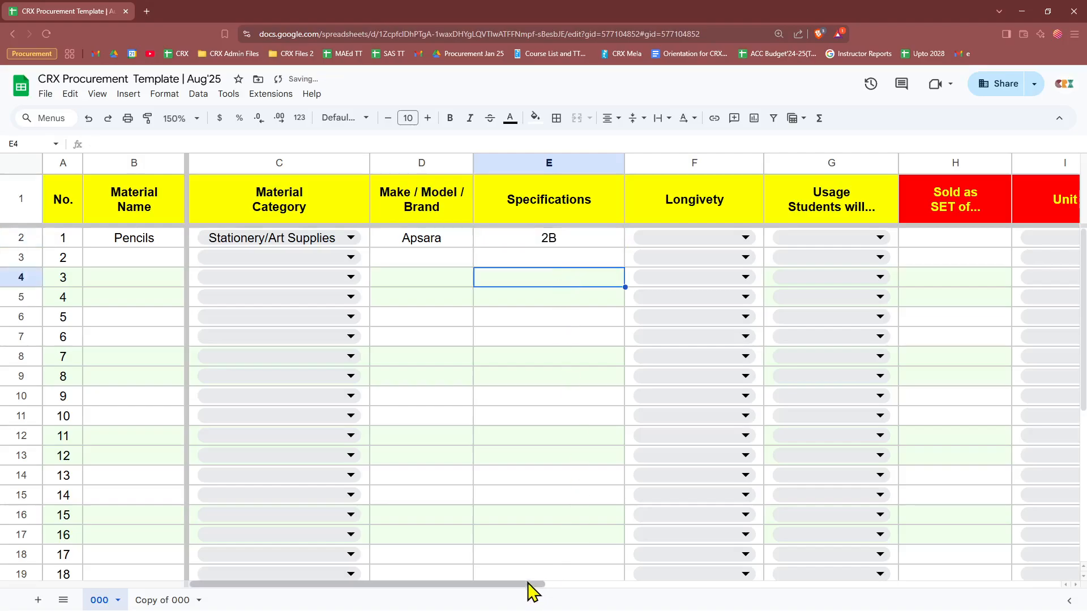
pyautogui.moveTo(529, 586); pyautogui.dragTo(620, 599)
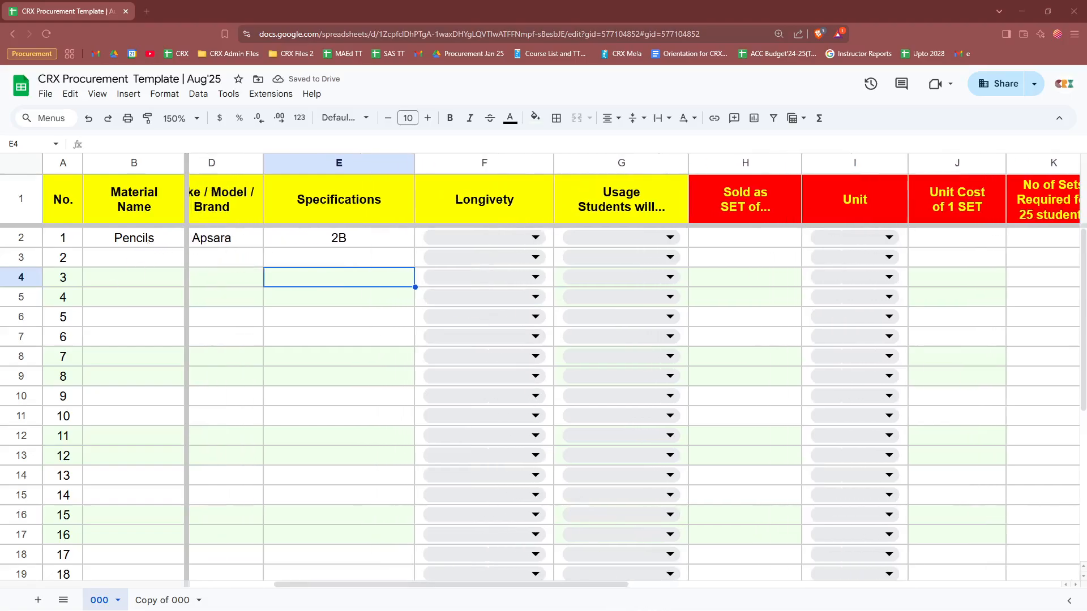
# Step: Set the Pencils longevity to '1 Sem only' and usage to 'Use Individually'
pyautogui.click(488, 237)
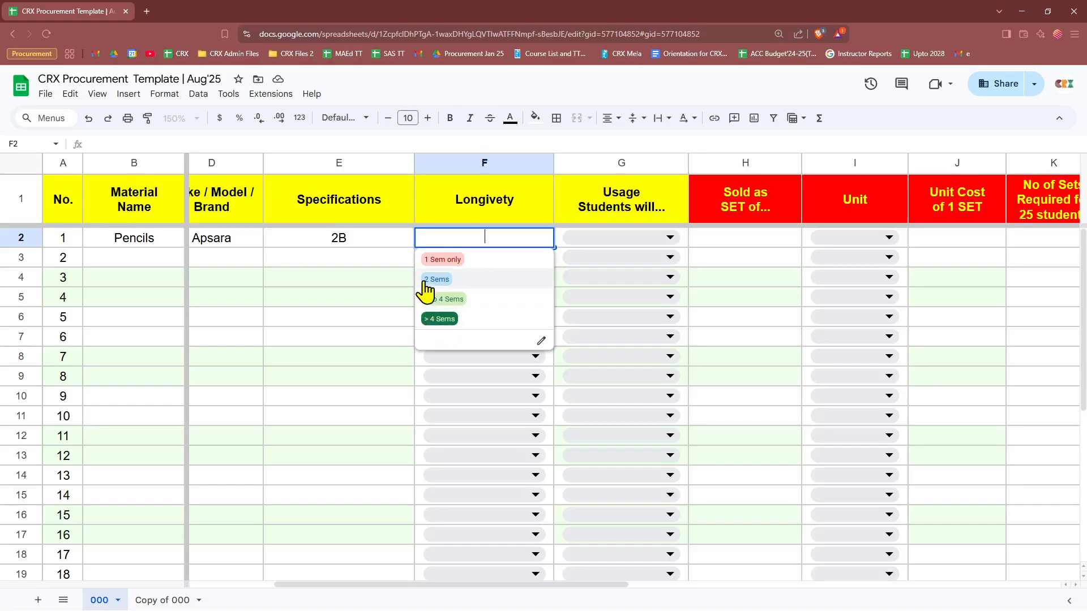
pyautogui.click(441, 260)
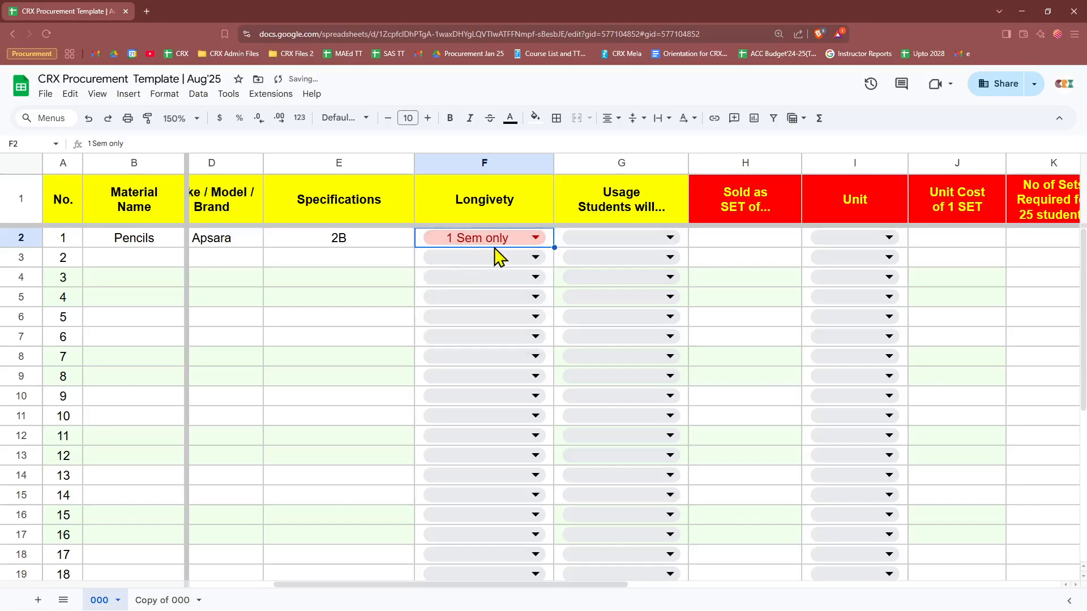
pyautogui.click(536, 241)
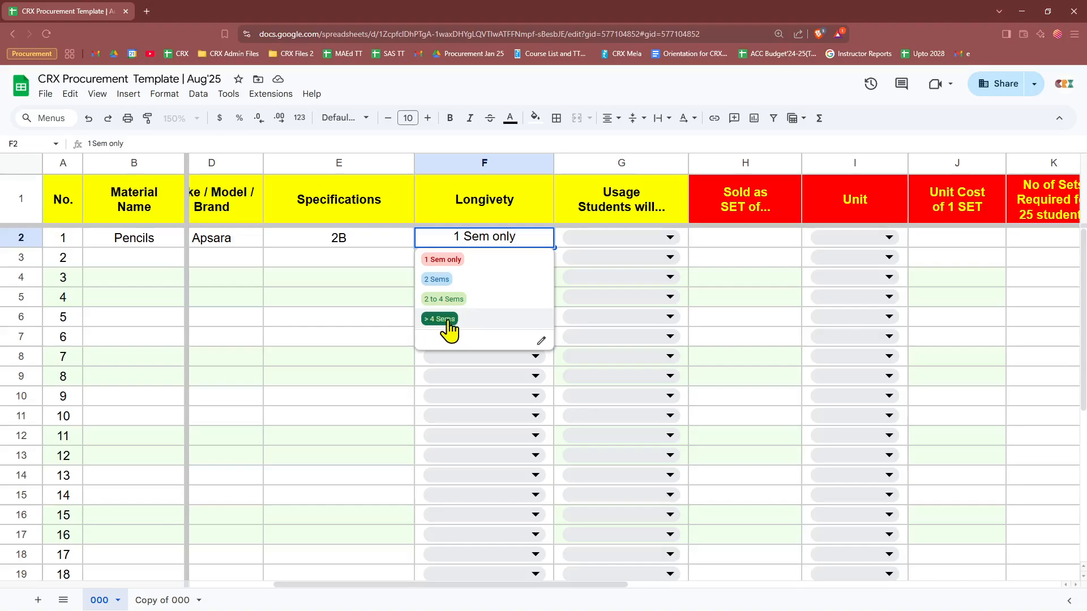
pyautogui.click(662, 238)
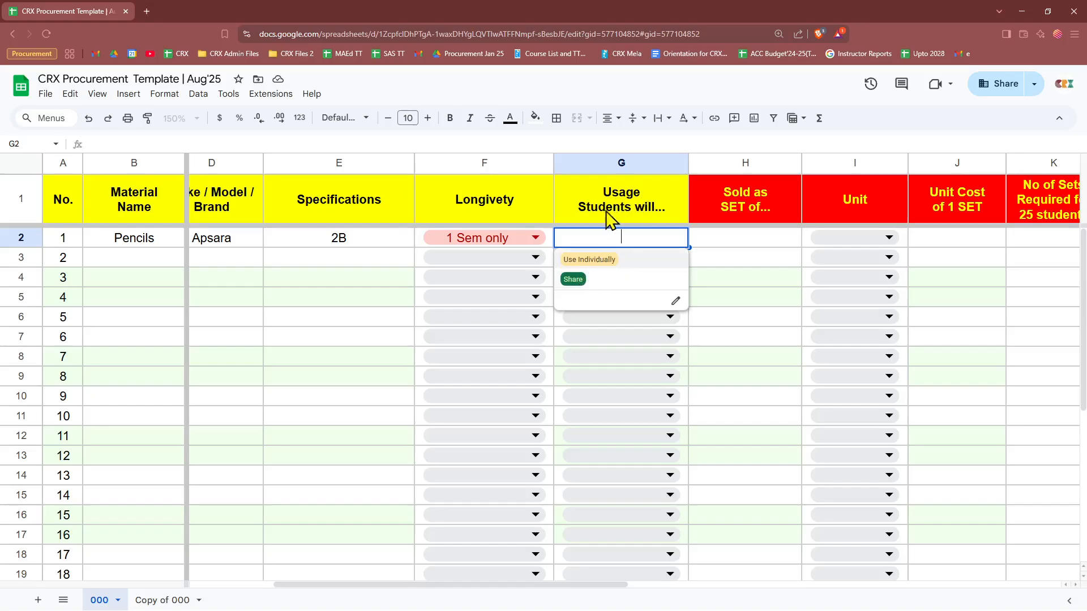
pyautogui.click(604, 261)
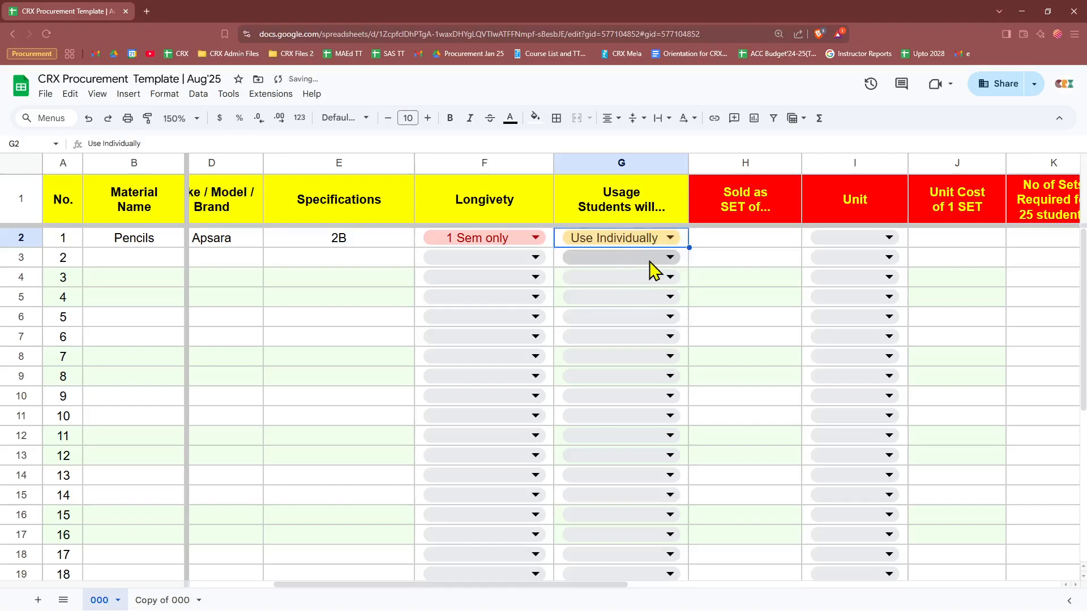
pyautogui.click(730, 249)
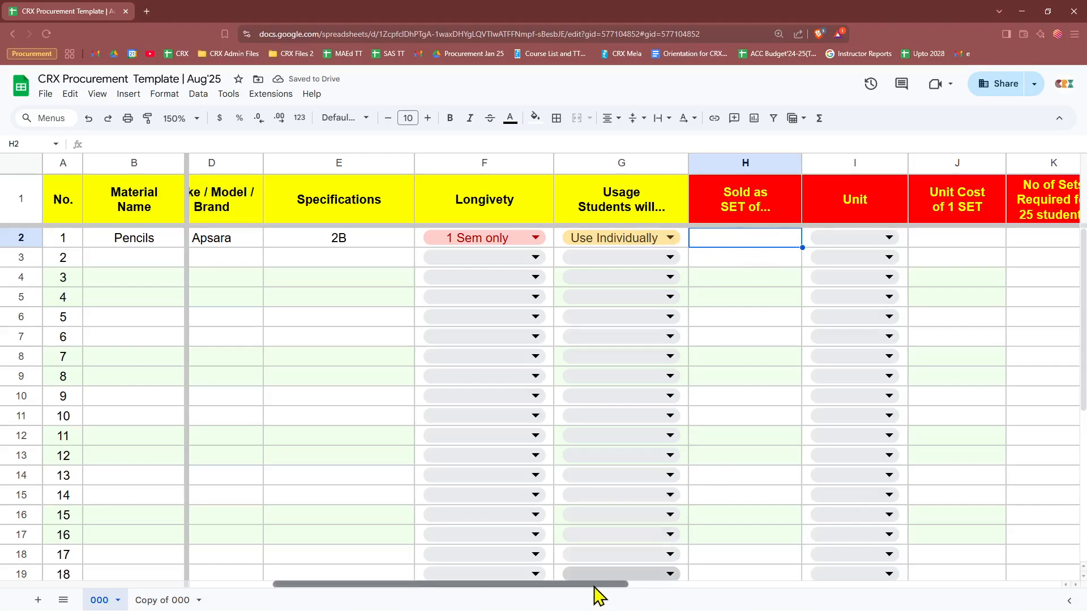
# Step: Set the Pencils set size to 10 with unit Piece
pyautogui.moveTo(594, 586); pyautogui.dragTo(749, 586)
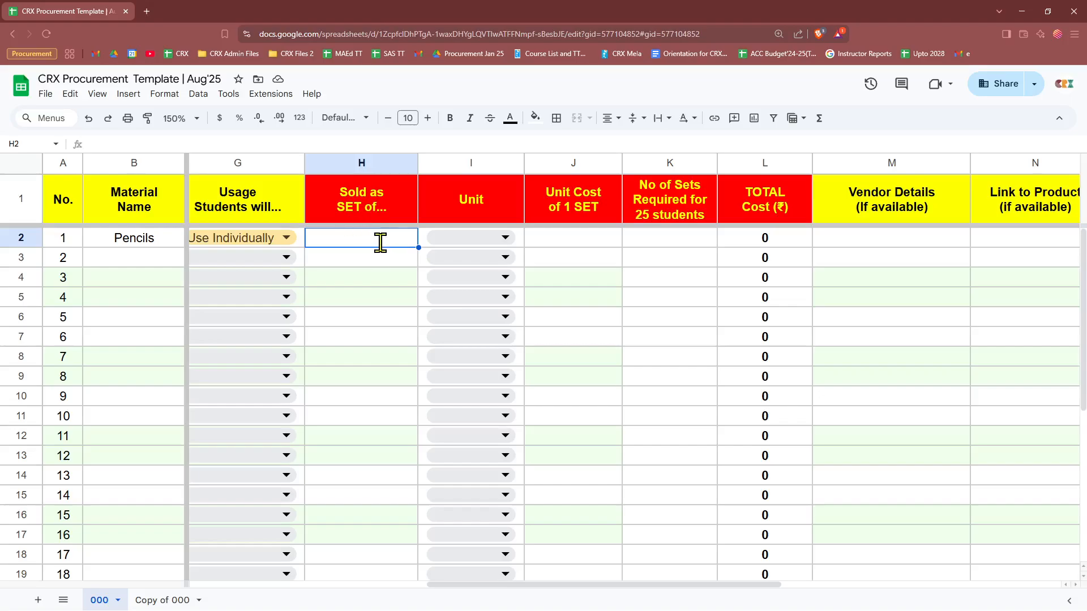
pyautogui.write('10')
pyautogui.press('Return')
pyautogui.click(477, 241)
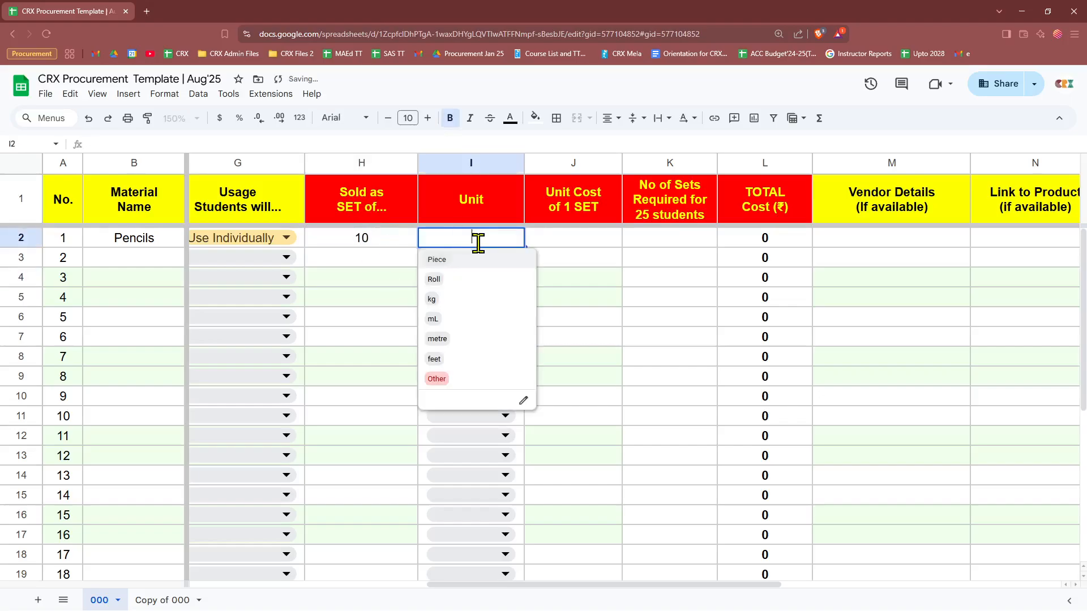
pyautogui.click(459, 261)
pyautogui.doubleClick(502, 241)
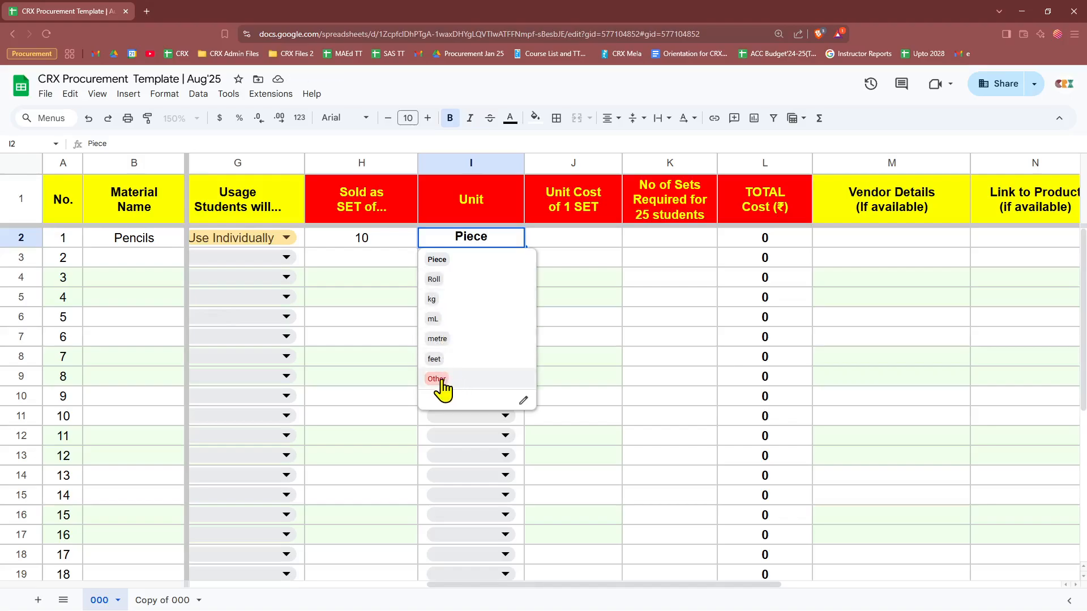
pyautogui.click(568, 246)
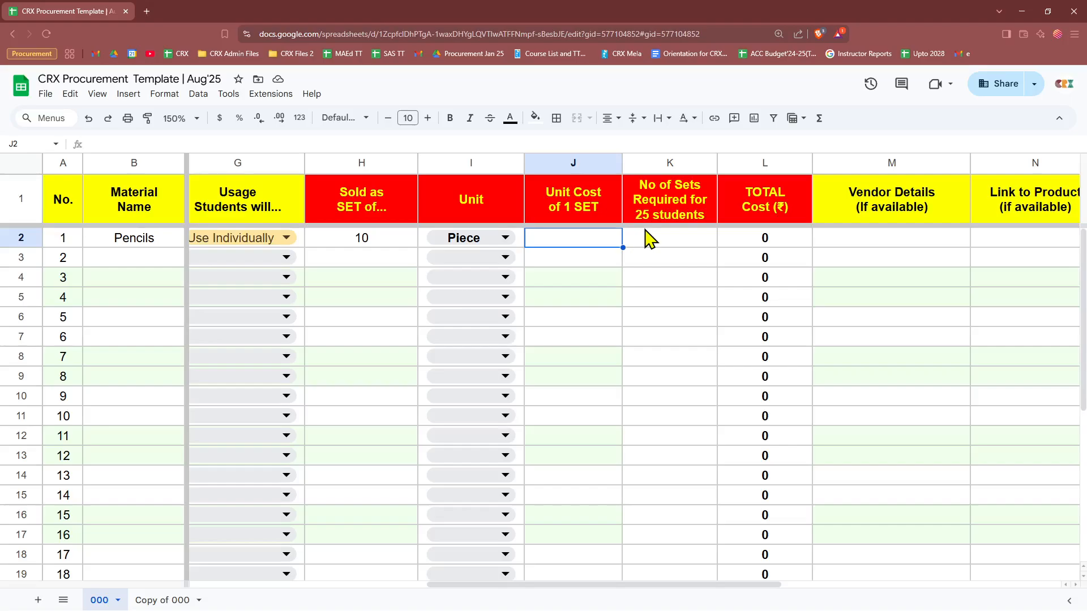
# Step: Enter unit cost 70 and 3 sets, checking the =K2*J2 total of 210
pyautogui.write('70')
pyautogui.press('Tab')
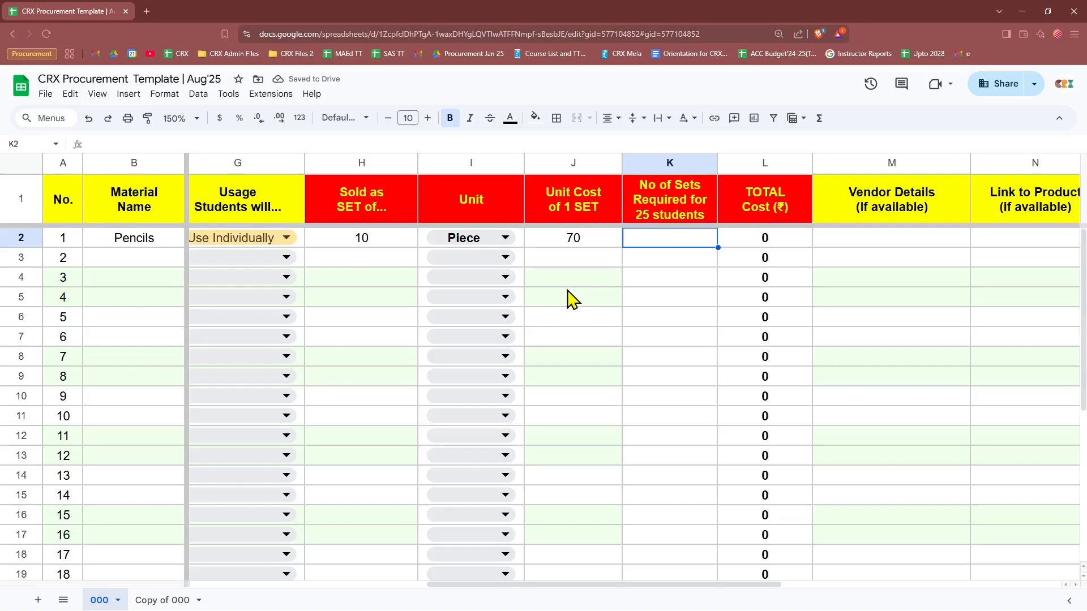
pyautogui.write('3')
pyautogui.press('Return')
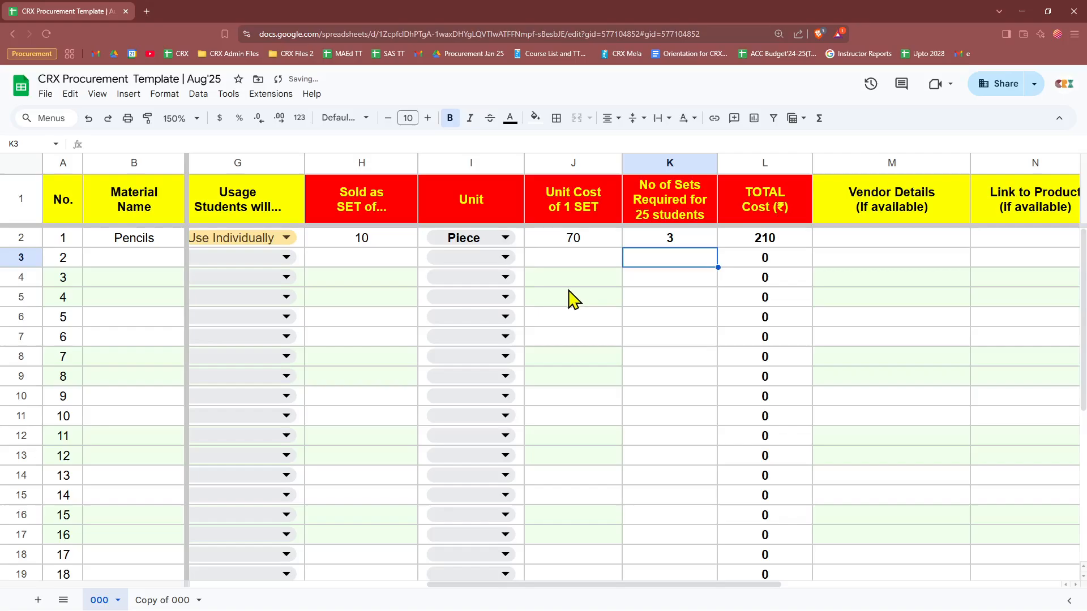
pyautogui.click(672, 238)
pyautogui.click(767, 242)
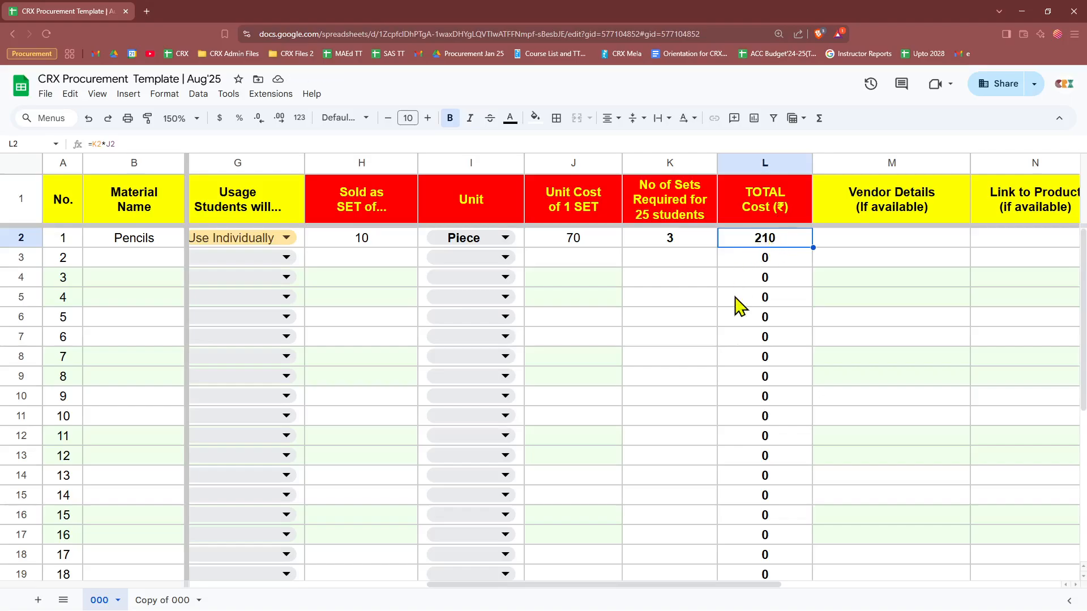
pyautogui.click(668, 244)
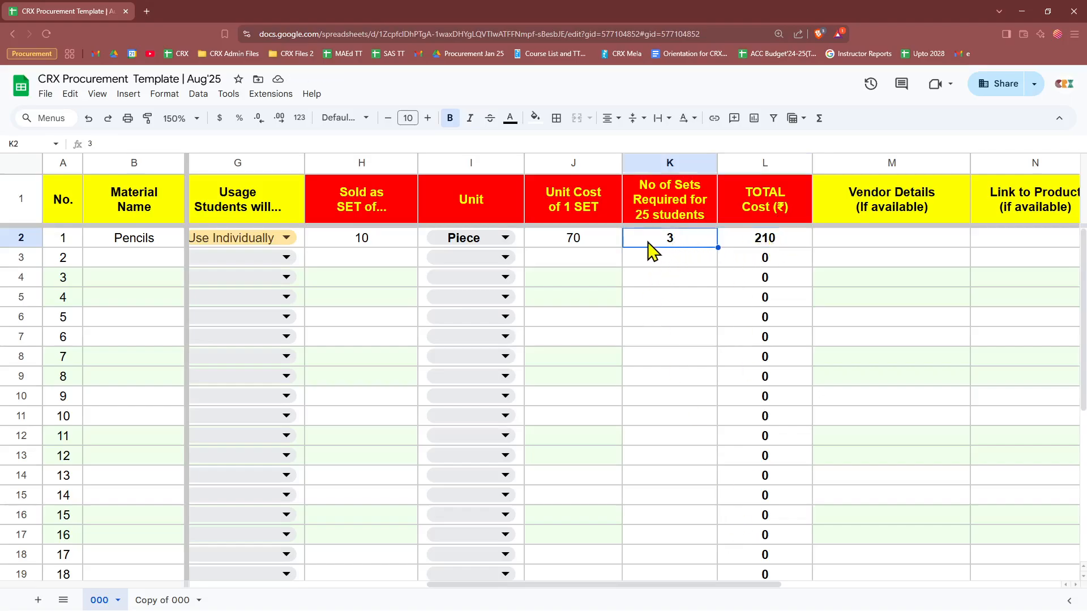
pyautogui.click(736, 249)
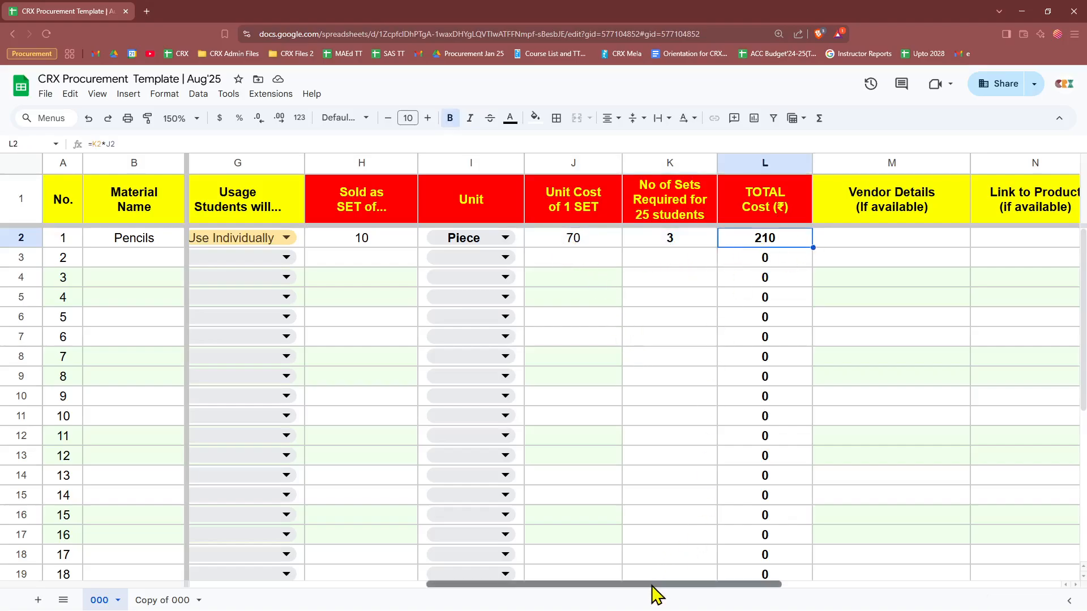
pyautogui.moveTo(651, 586); pyautogui.dragTo(834, 583)
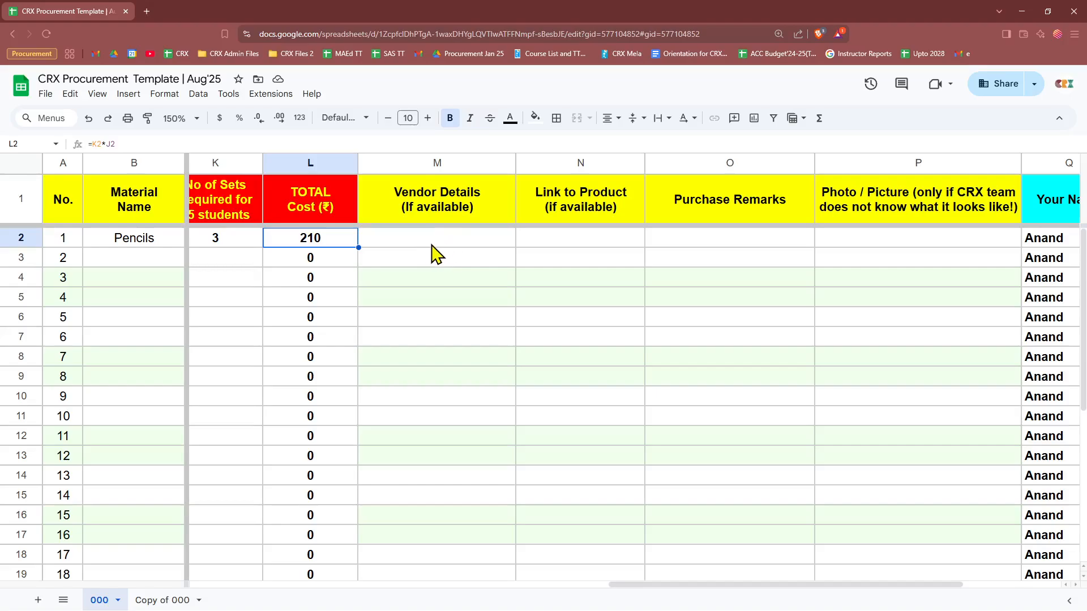
pyautogui.click(572, 249)
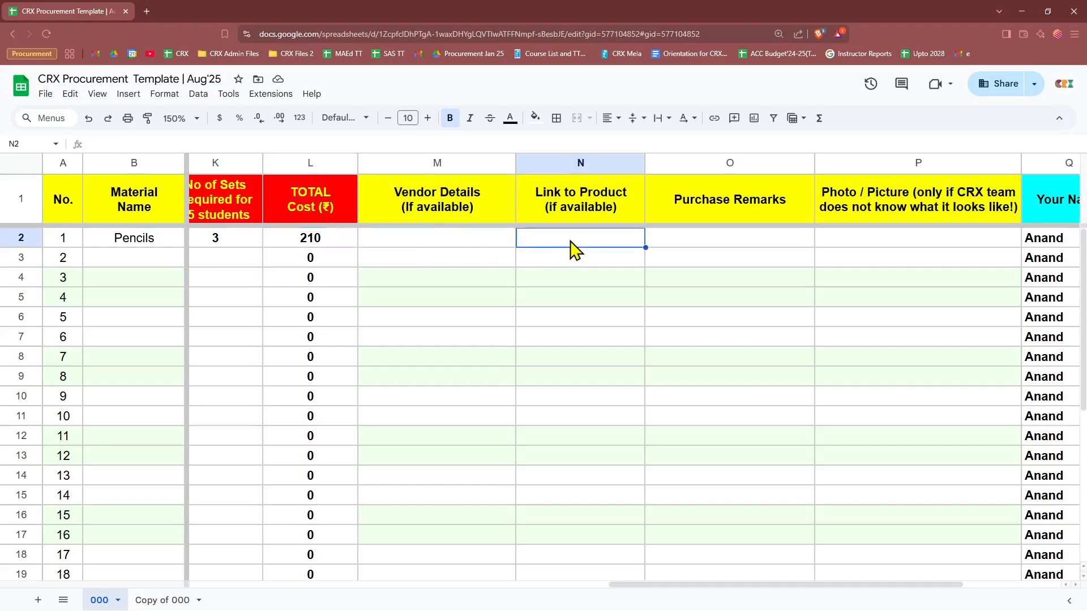
pyautogui.click(571, 207)
pyautogui.click(570, 237)
pyautogui.click(687, 249)
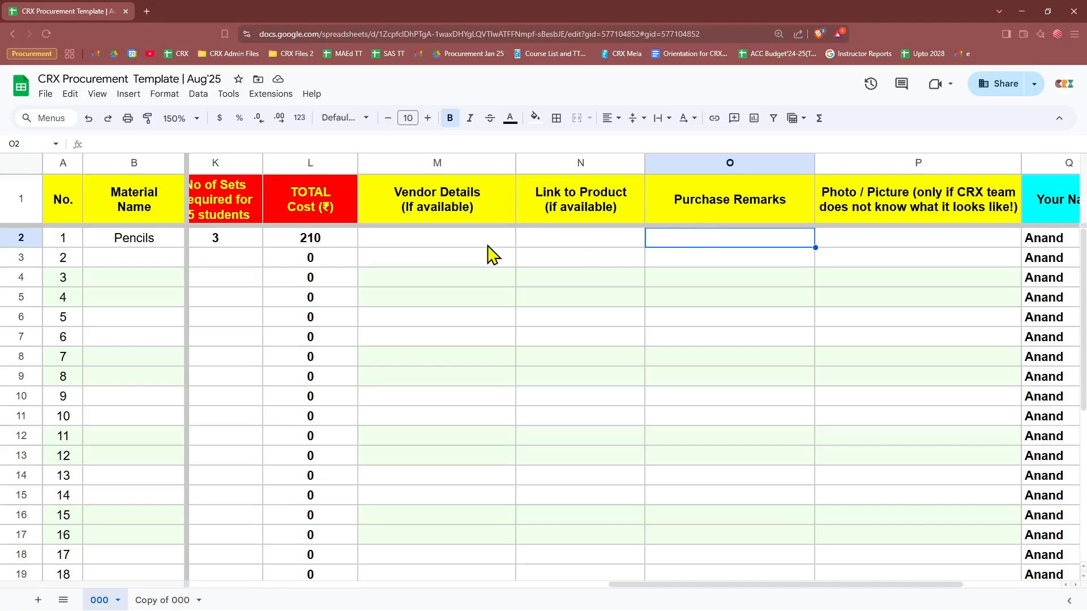
pyautogui.click(462, 243)
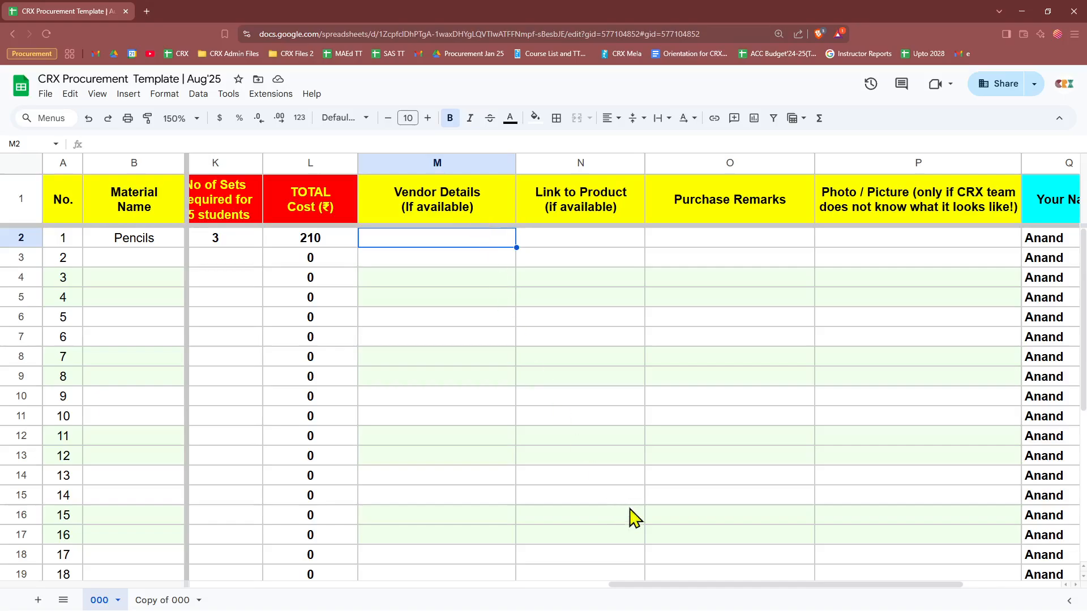
pyautogui.doubleClick(431, 238)
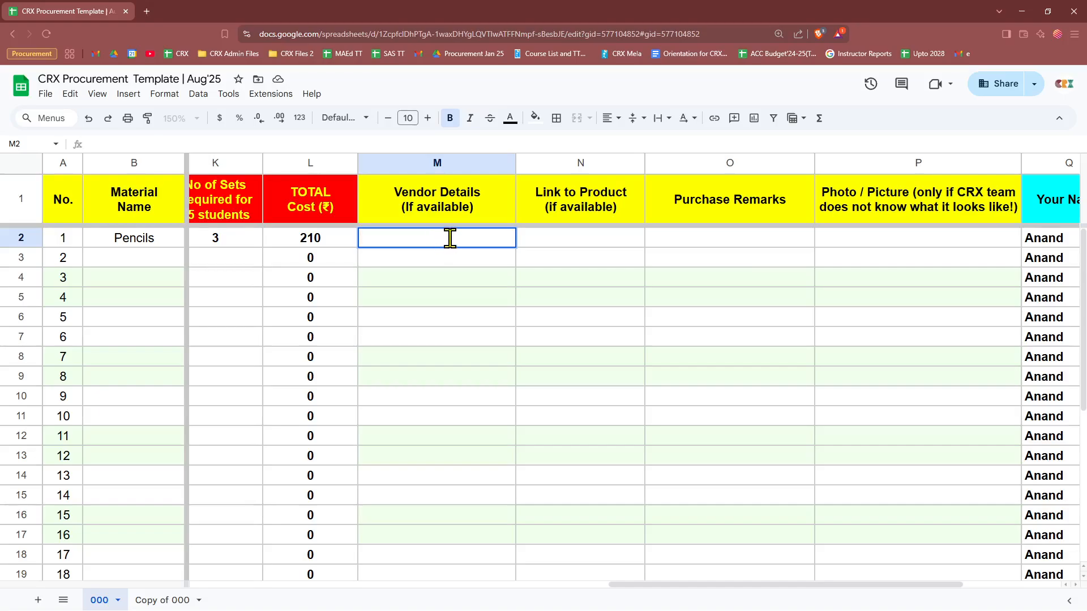
pyautogui.press('Escape')
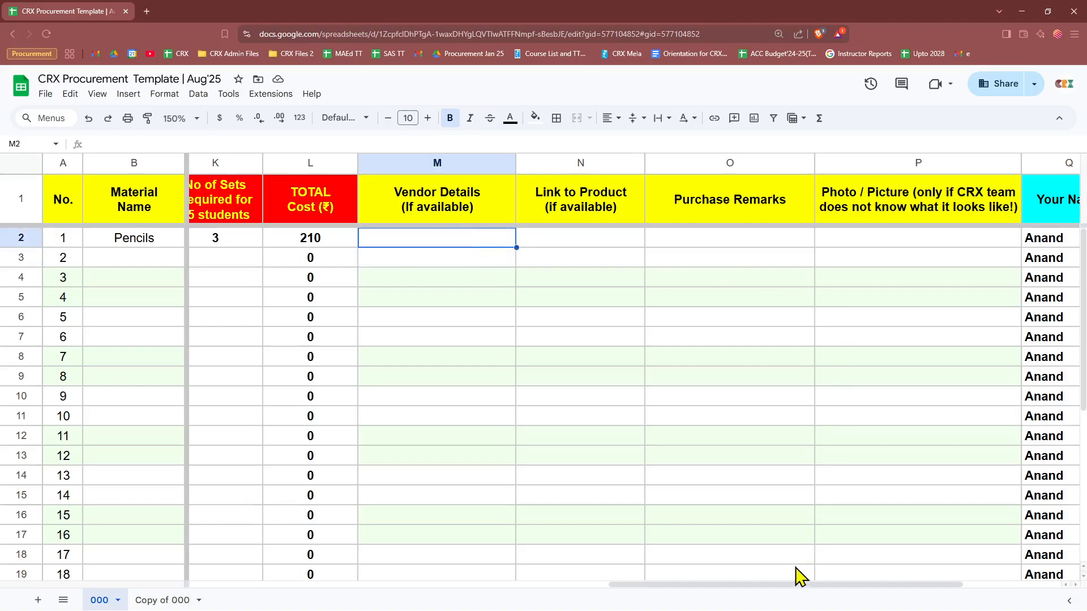
pyautogui.moveTo(787, 585); pyautogui.dragTo(861, 590)
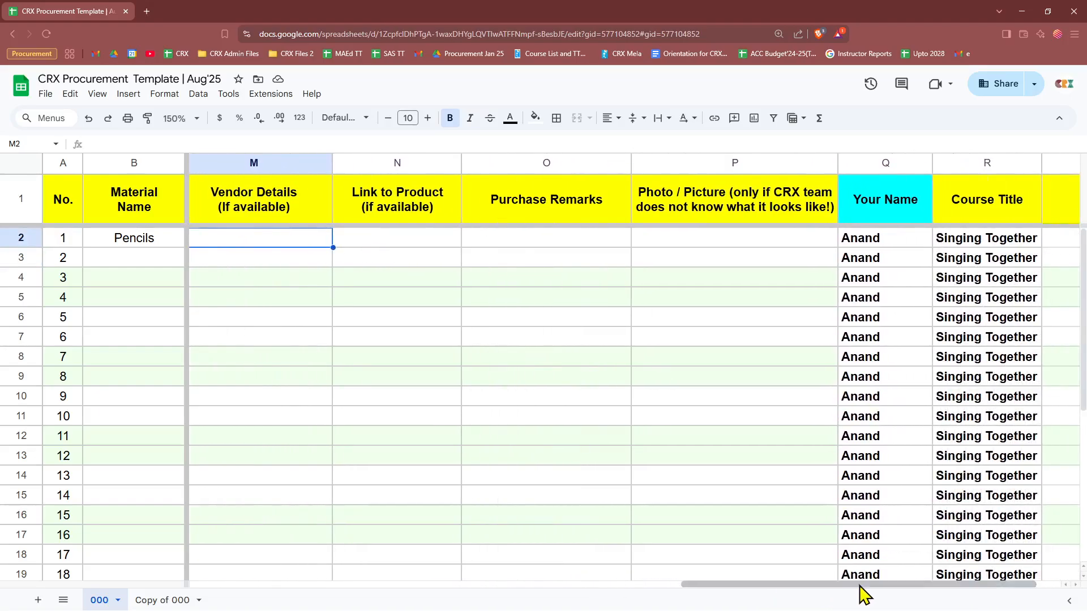
pyautogui.click(673, 240)
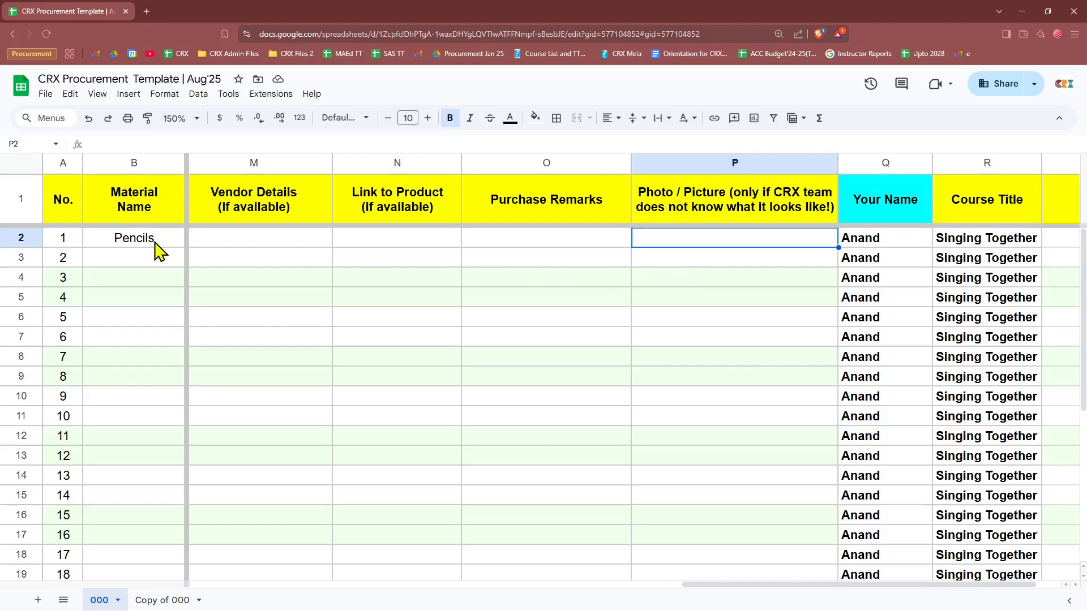
pyautogui.click(133, 243)
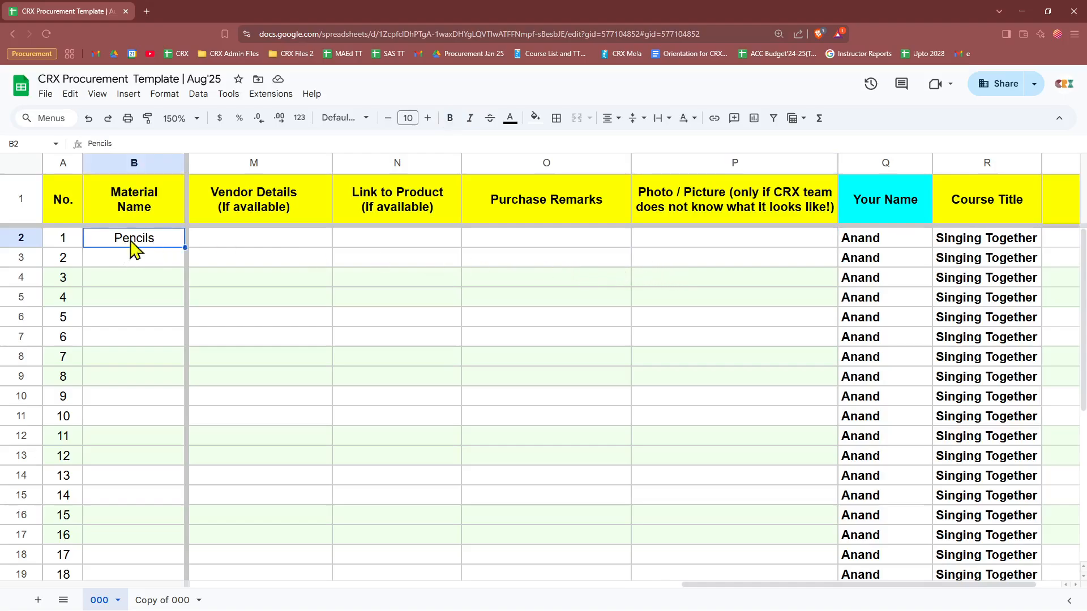
pyautogui.click(692, 247)
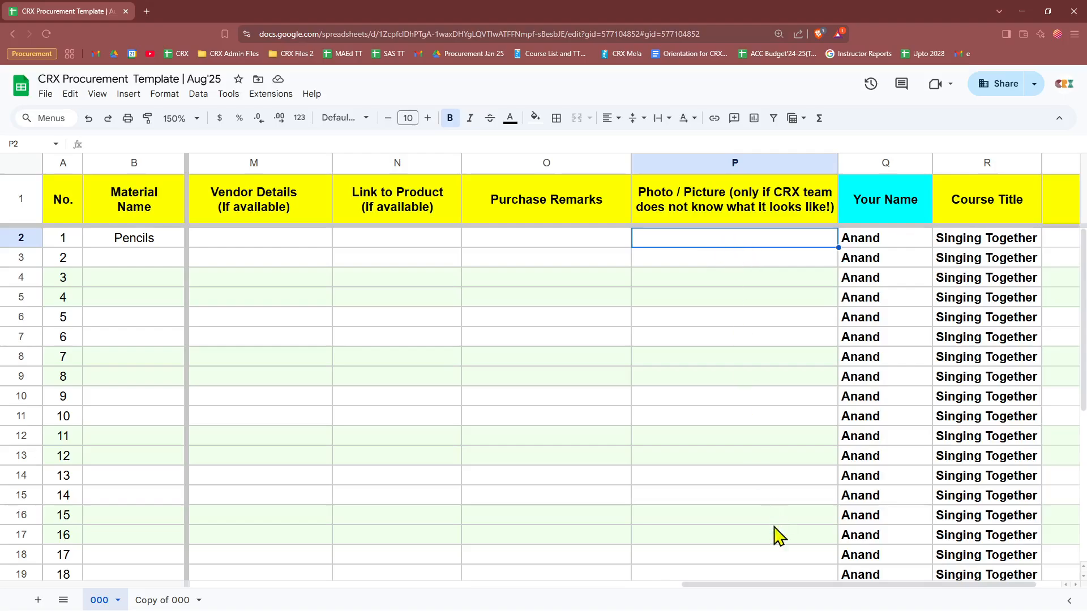
# Step: Enter A4 in B3 with category Stationery/Art Supplies
pyautogui.moveTo(829, 586); pyautogui.dragTo(357, 587)
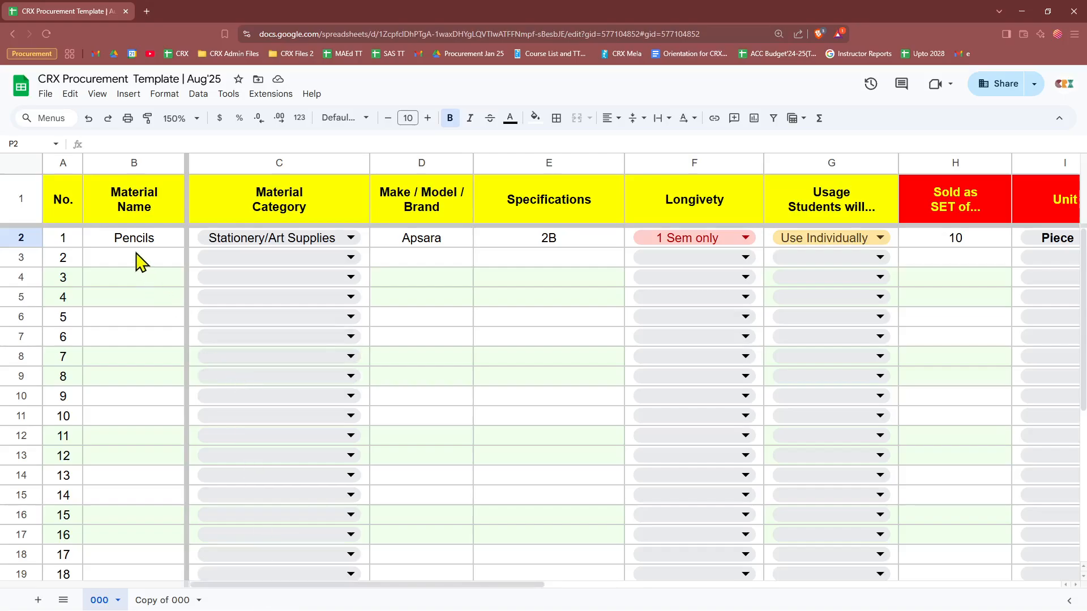
pyautogui.click(141, 260)
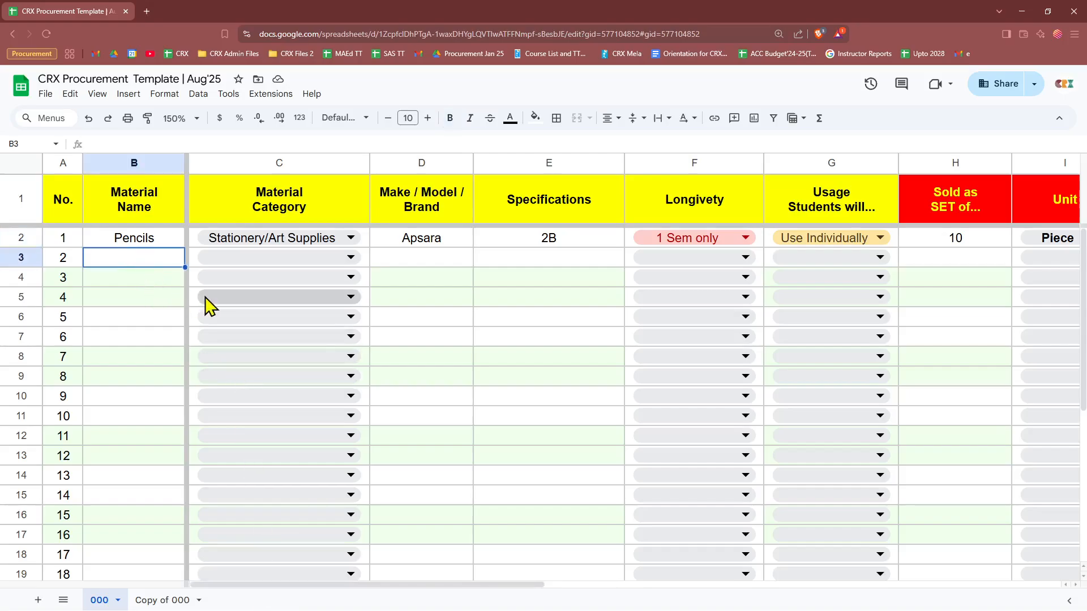
pyautogui.write('A')
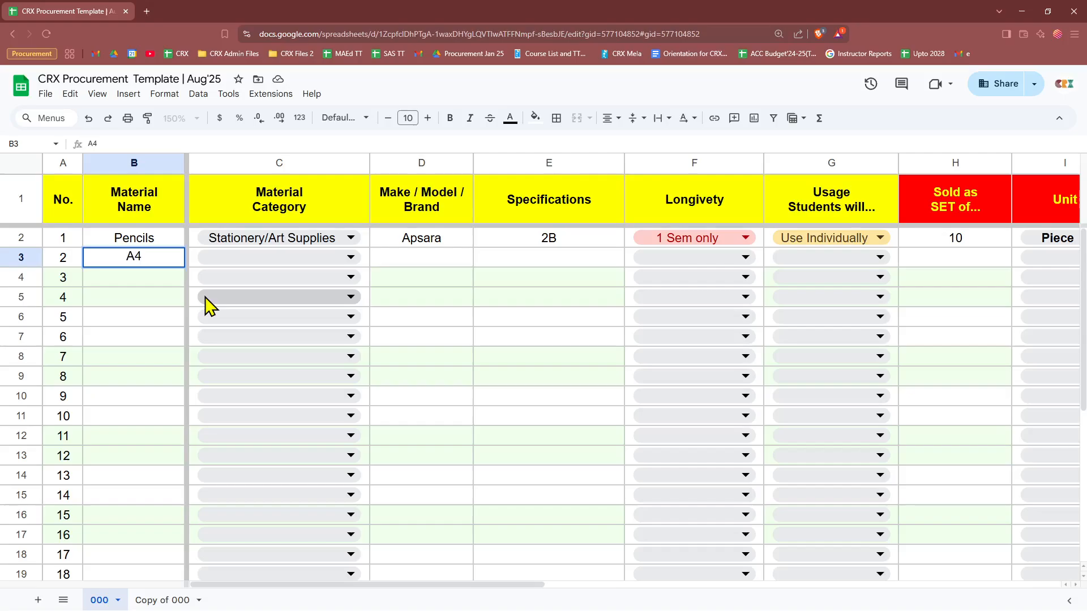
pyautogui.write('4')
pyautogui.press('Tab')
pyautogui.click(349, 257)
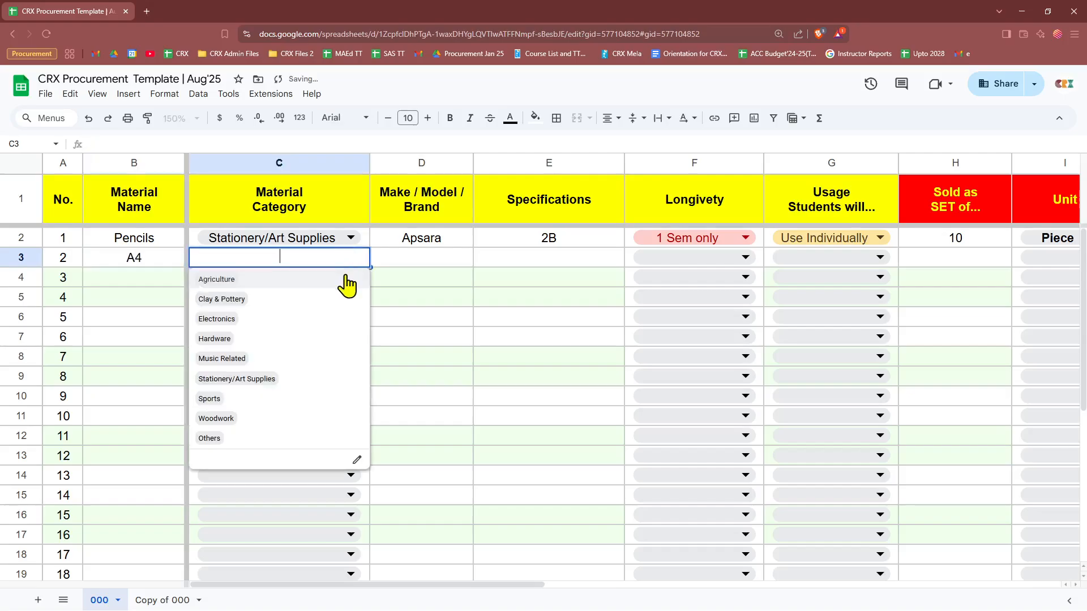
pyautogui.click(236, 379)
# Step: Give the A4 row brand JK Copier and specification 75GSM
pyautogui.click(413, 257)
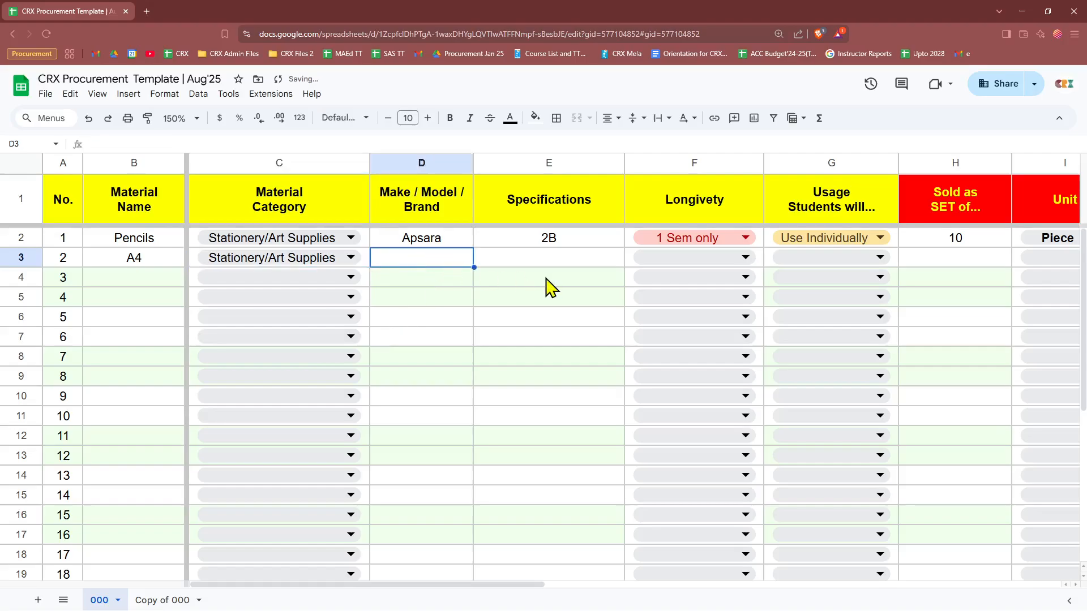
pyautogui.write('JK Copi')
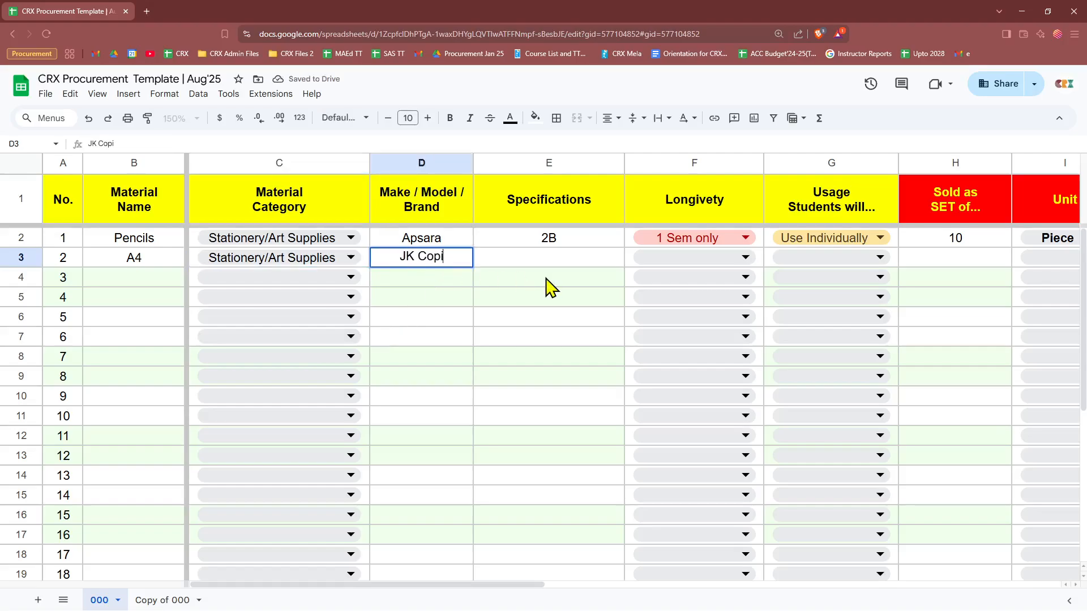
pyautogui.write('er')
pyautogui.press('Return')
pyautogui.press('Up')
pyautogui.press('Up')
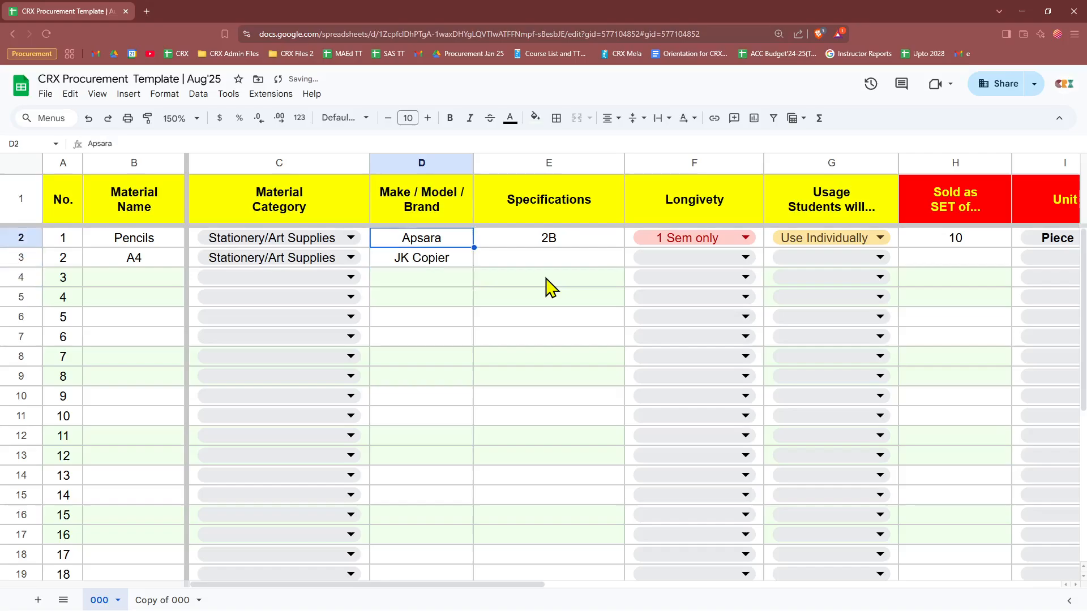
pyautogui.press('Down')
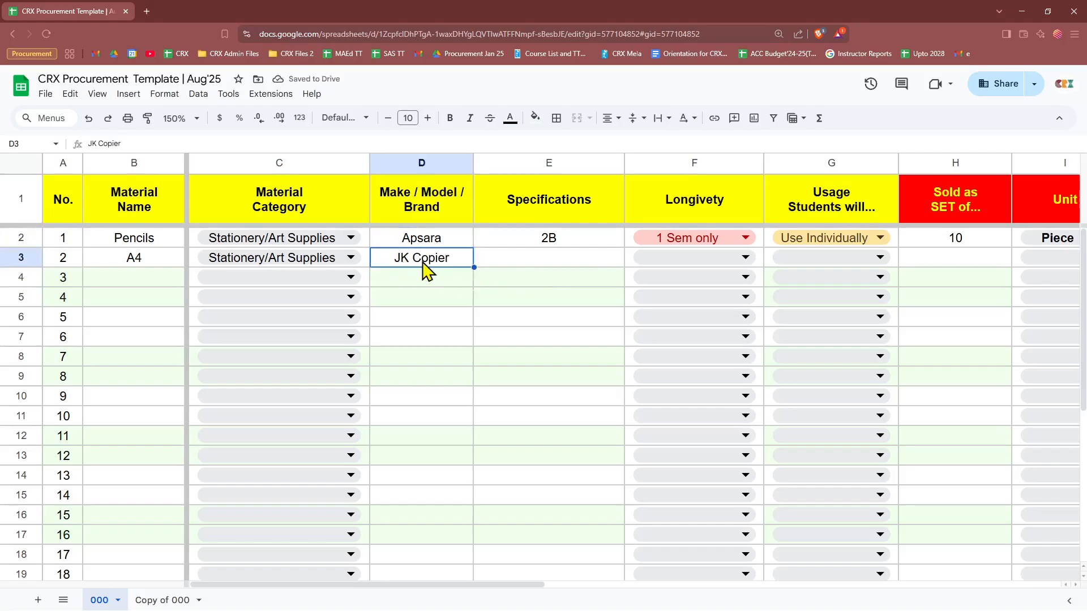
pyautogui.press('Right')
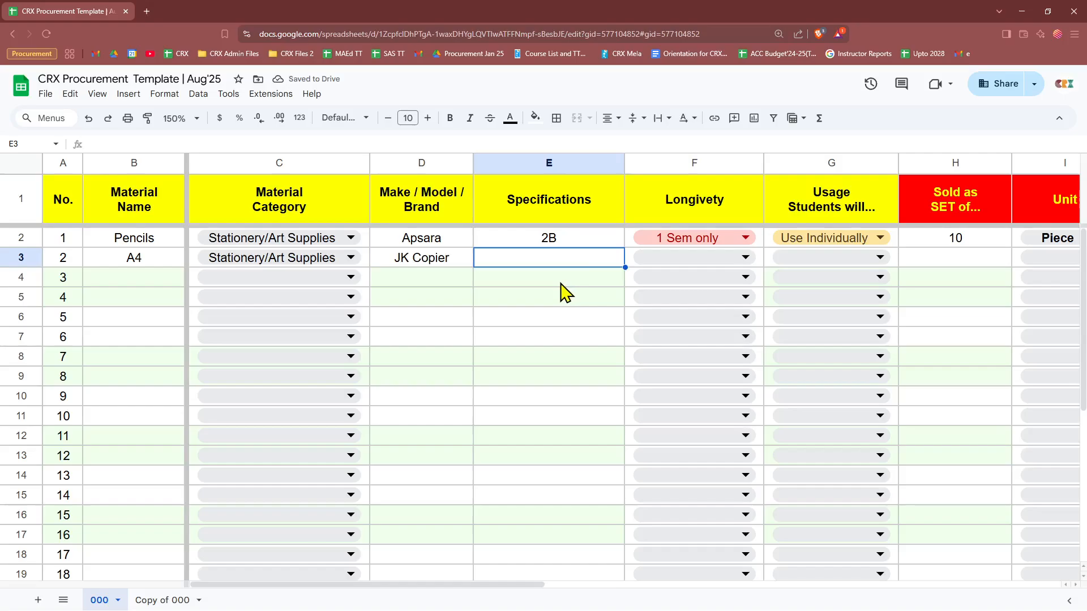
pyautogui.write('75GSM')
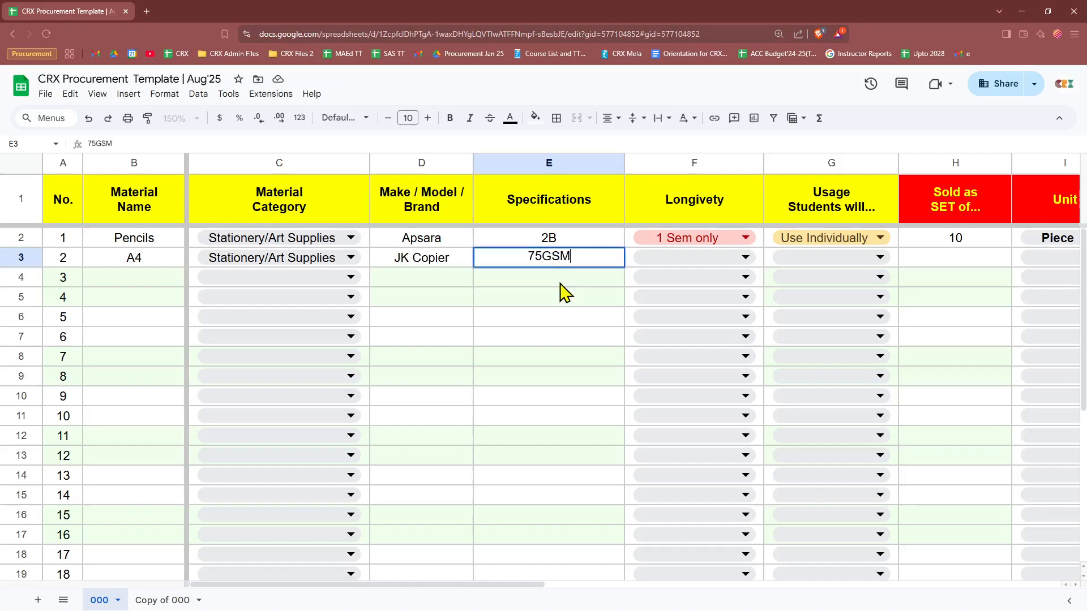
pyautogui.press('Return')
pyautogui.click(589, 262)
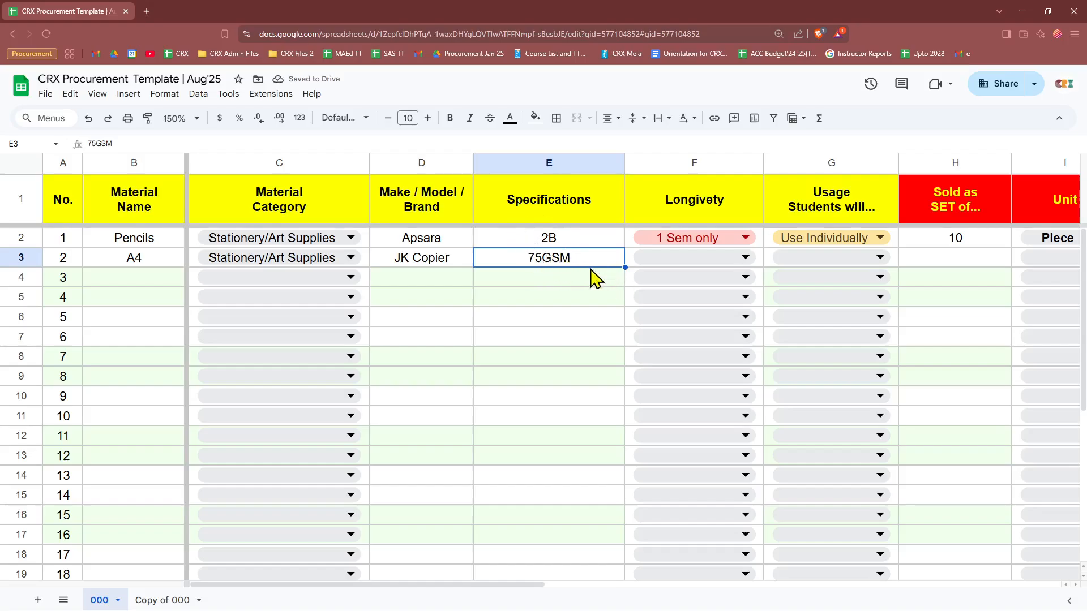
pyautogui.moveTo(521, 587); pyautogui.dragTo(573, 585)
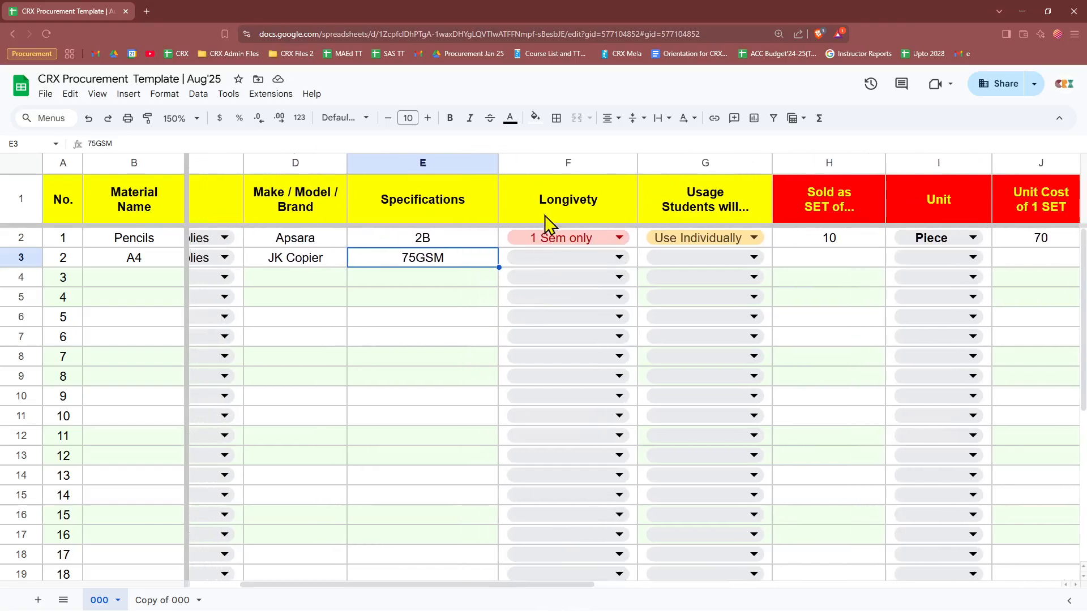
# Step: Set A4 longevity to 2 Sems, usage Share, 500 per set, unit Piece
pyautogui.click(589, 259)
pyautogui.click(517, 305)
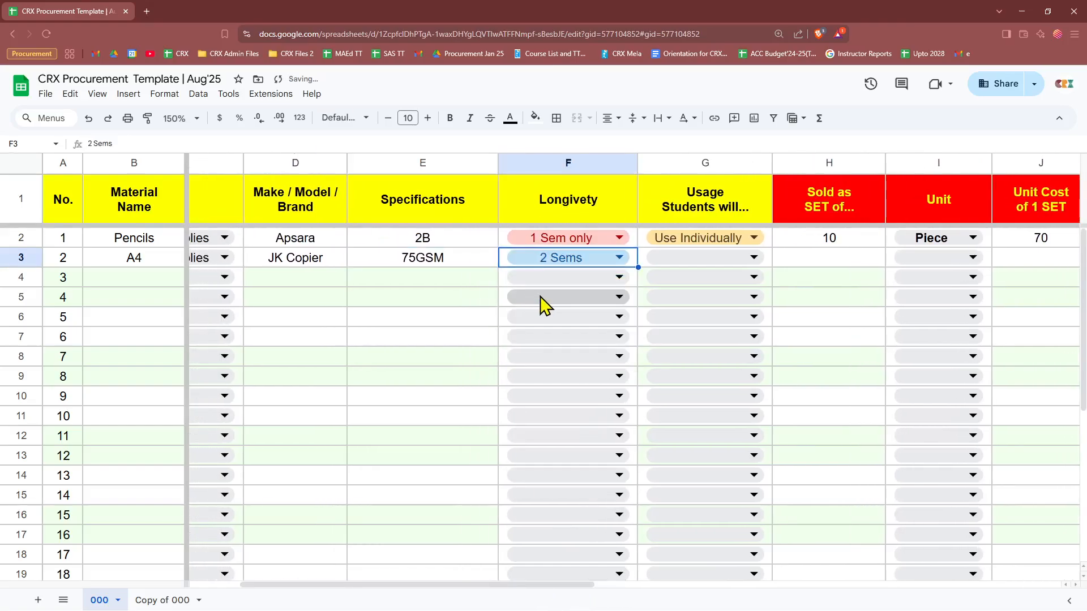
pyautogui.click(712, 261)
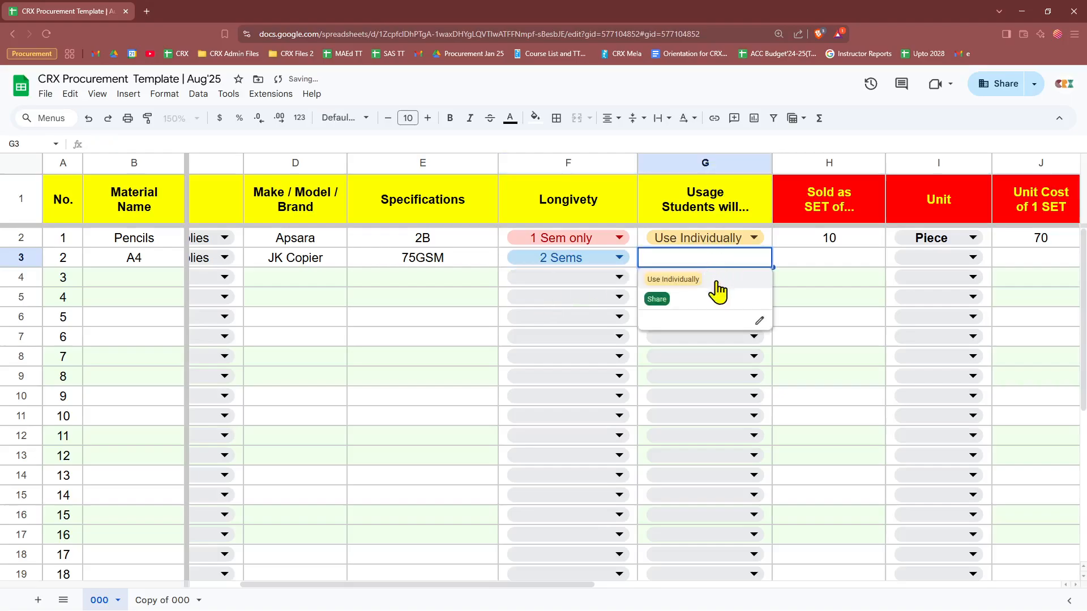
pyautogui.click(658, 301)
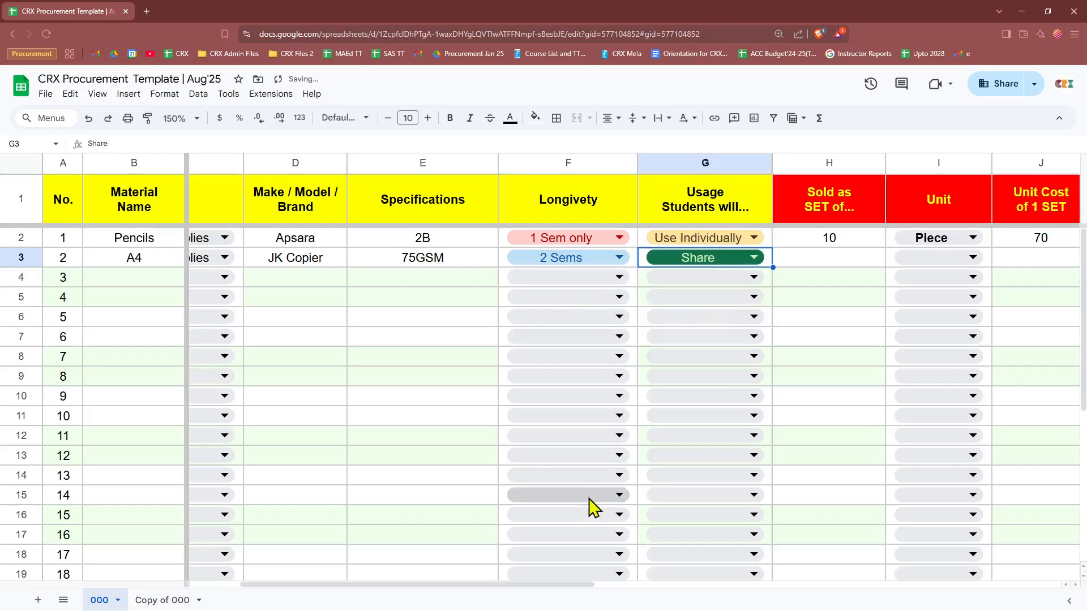
pyautogui.moveTo(565, 585); pyautogui.dragTo(672, 524)
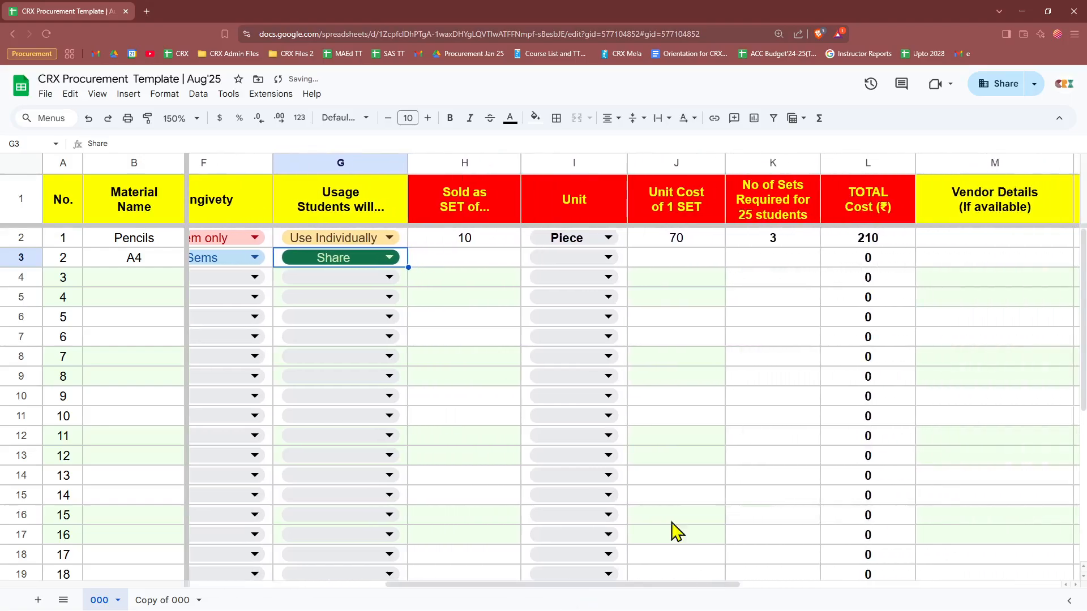
pyautogui.click(496, 259)
pyautogui.write('500')
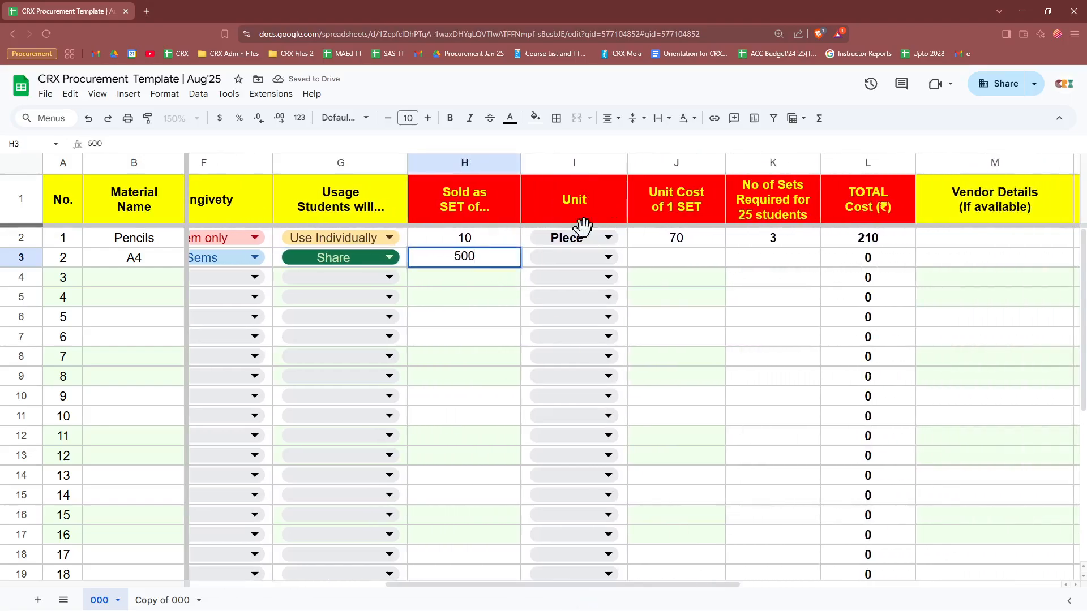
pyautogui.click(576, 261)
pyautogui.click(573, 280)
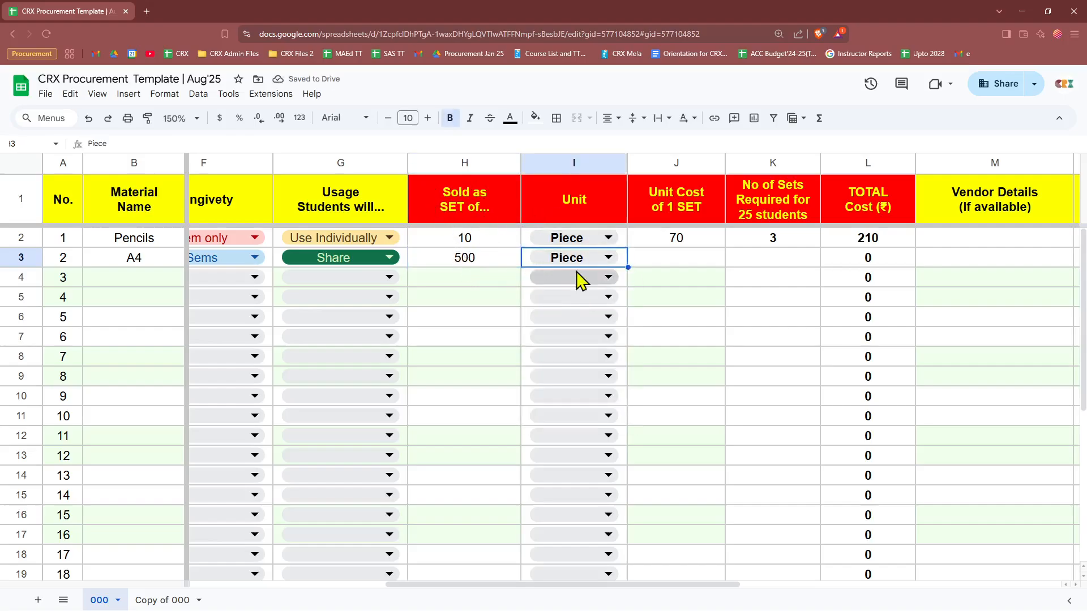
# Step: Enter the A4 unit cost 230 and 1 set
pyautogui.click(668, 259)
pyautogui.write('230')
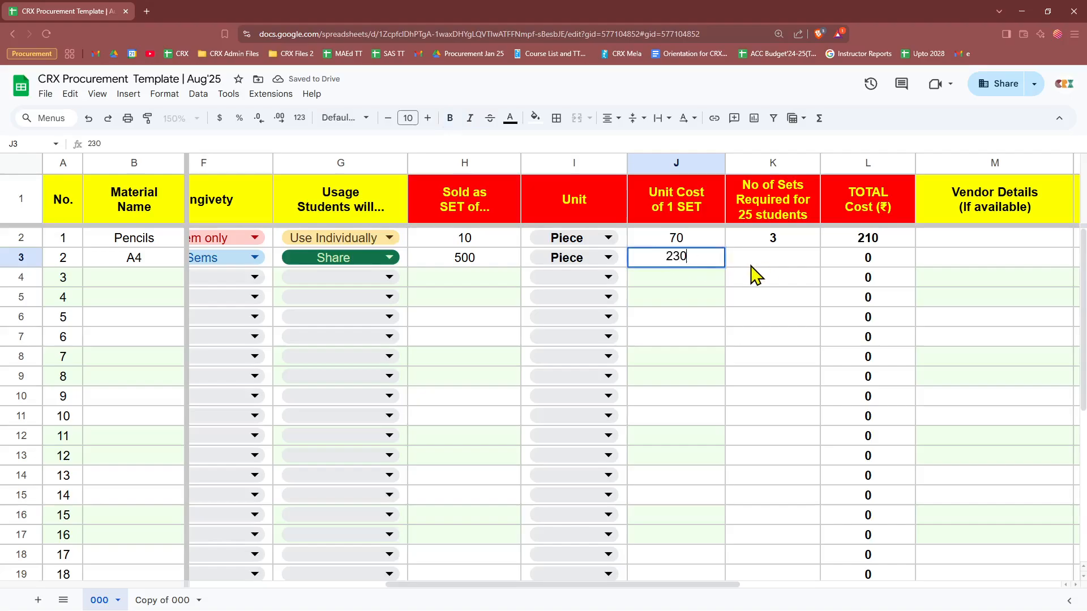
pyautogui.click(759, 261)
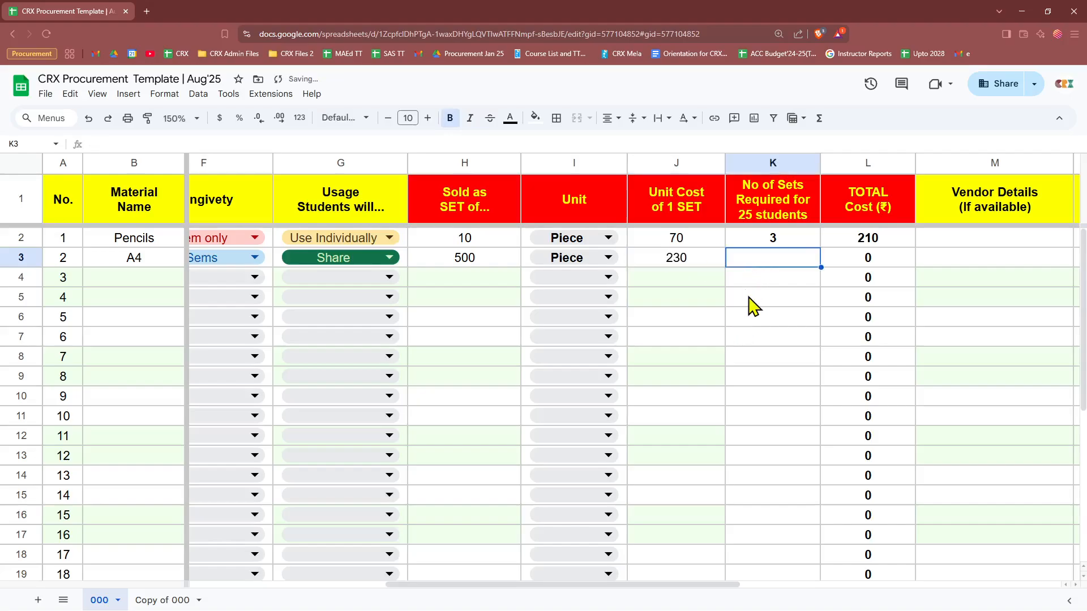
pyautogui.write('1')
pyautogui.press('Return')
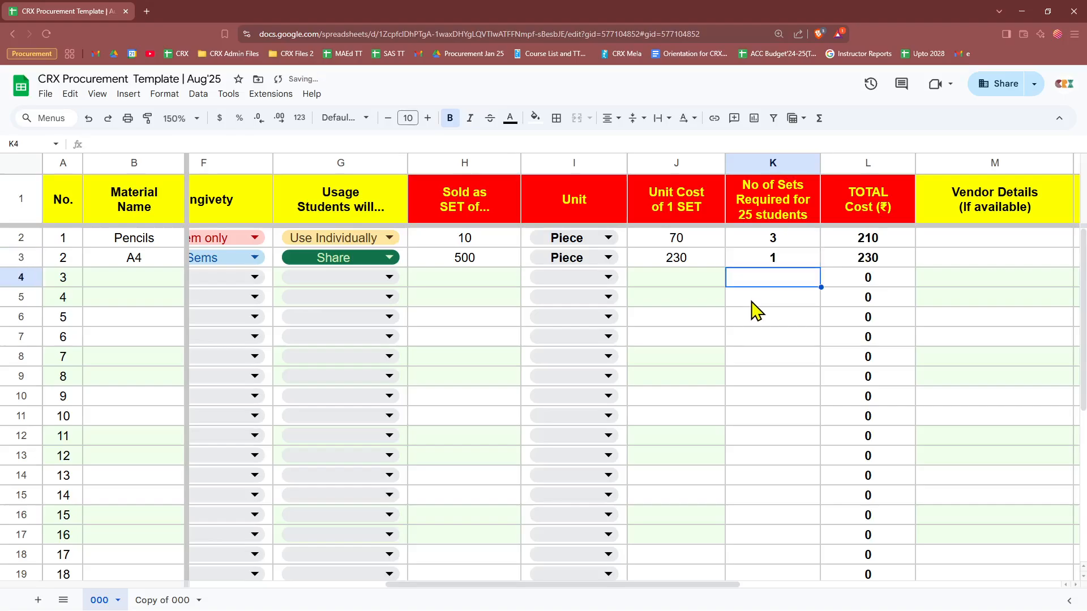
pyautogui.click(758, 261)
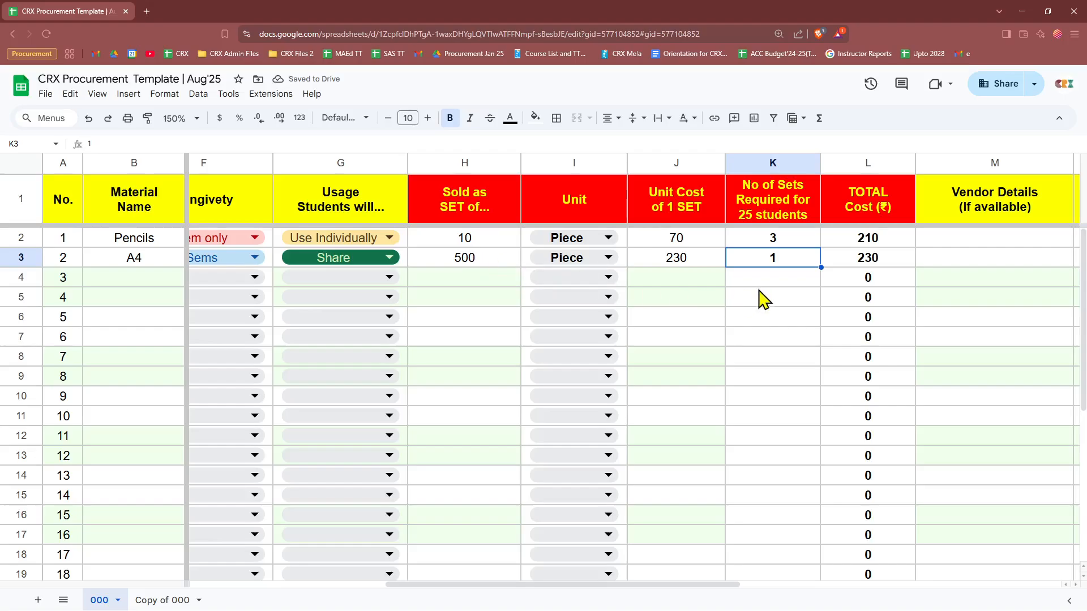
# Step: Test 0.5 sets against the L3 total formula, then restore 1 set for a 230 total
pyautogui.click(136, 261)
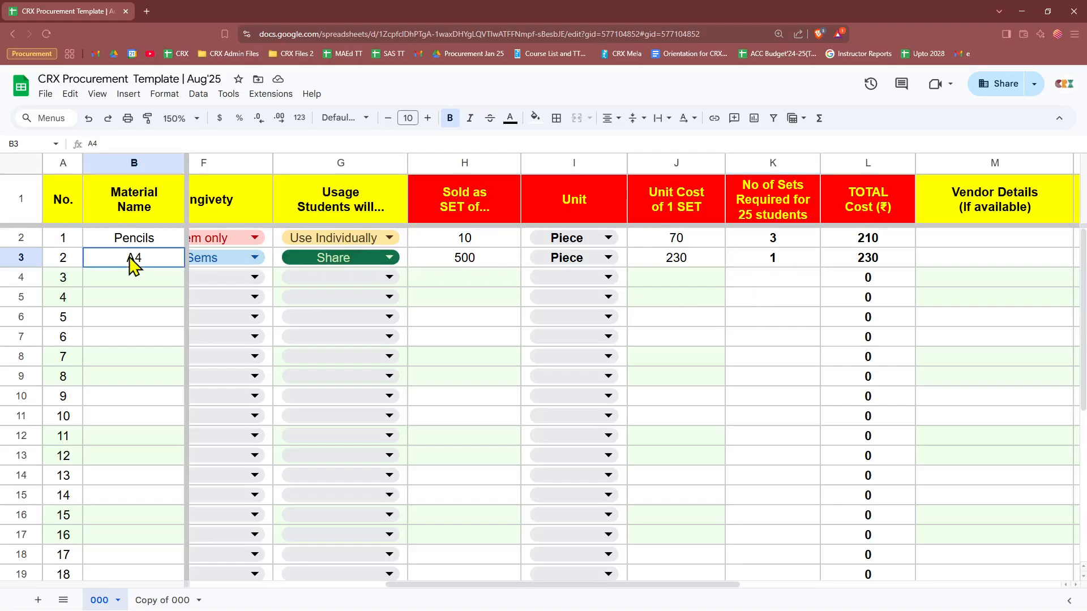
pyautogui.click(760, 265)
pyautogui.write('0')
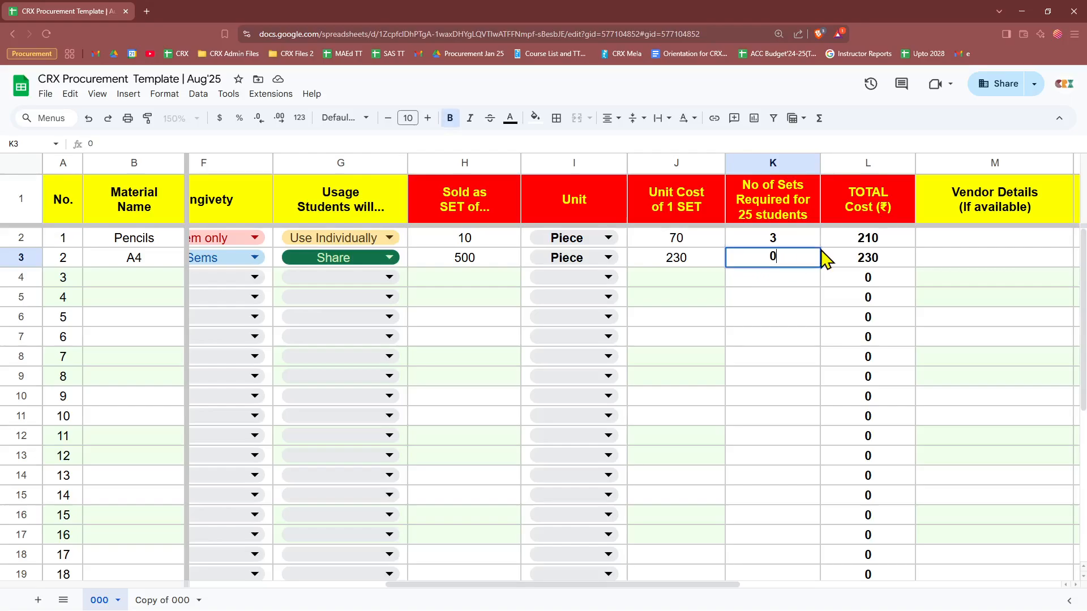
pyautogui.write('.5')
pyautogui.press('Return')
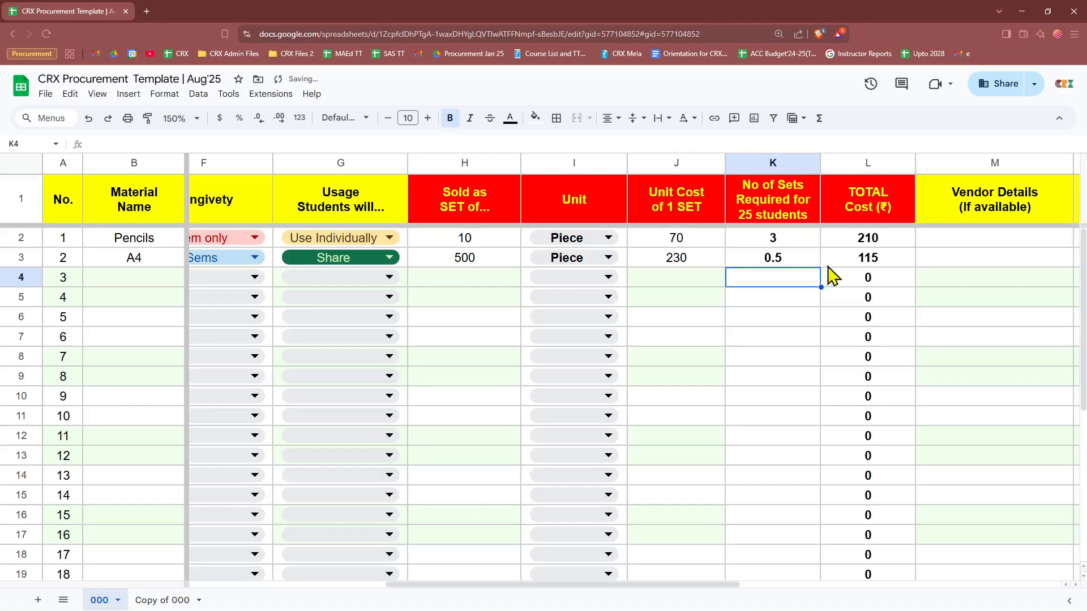
pyautogui.click(863, 261)
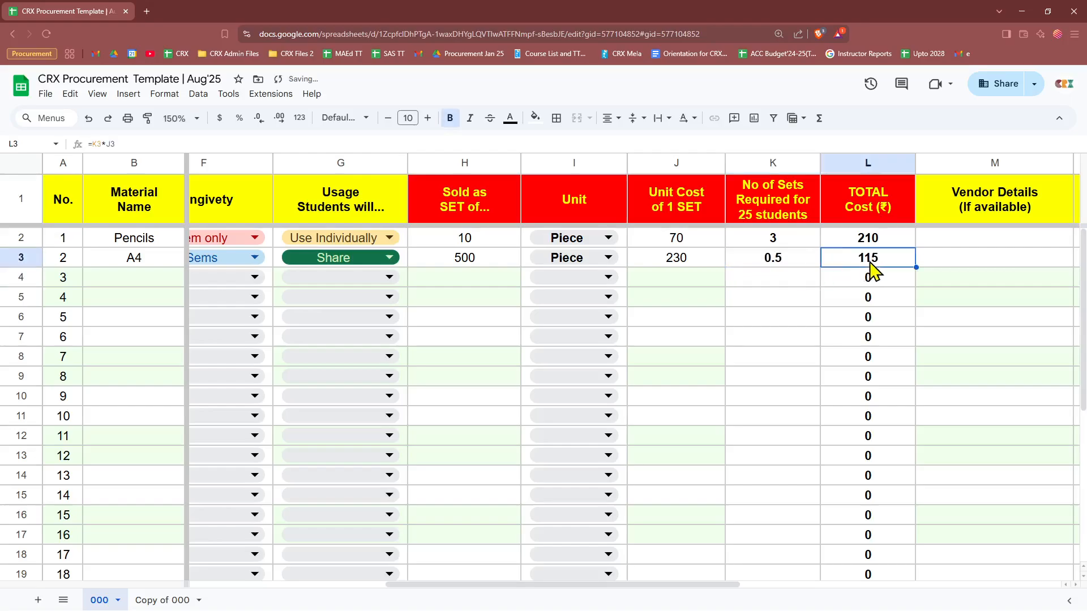
pyautogui.click(780, 261)
pyautogui.write('1')
pyautogui.press('Return')
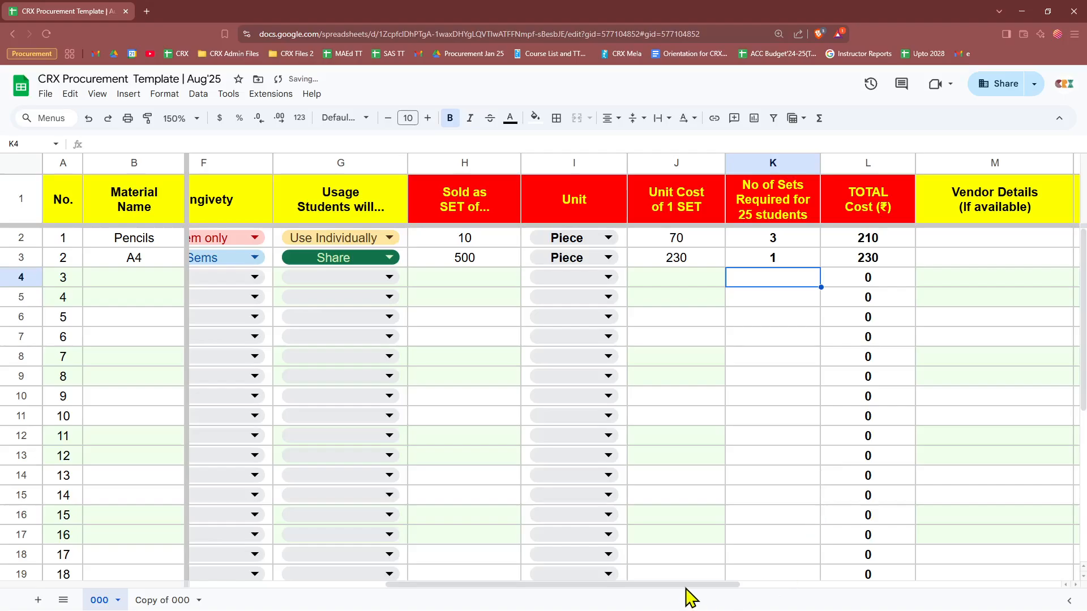
pyautogui.moveTo(686, 590); pyautogui.dragTo(898, 590)
pyautogui.click(488, 209)
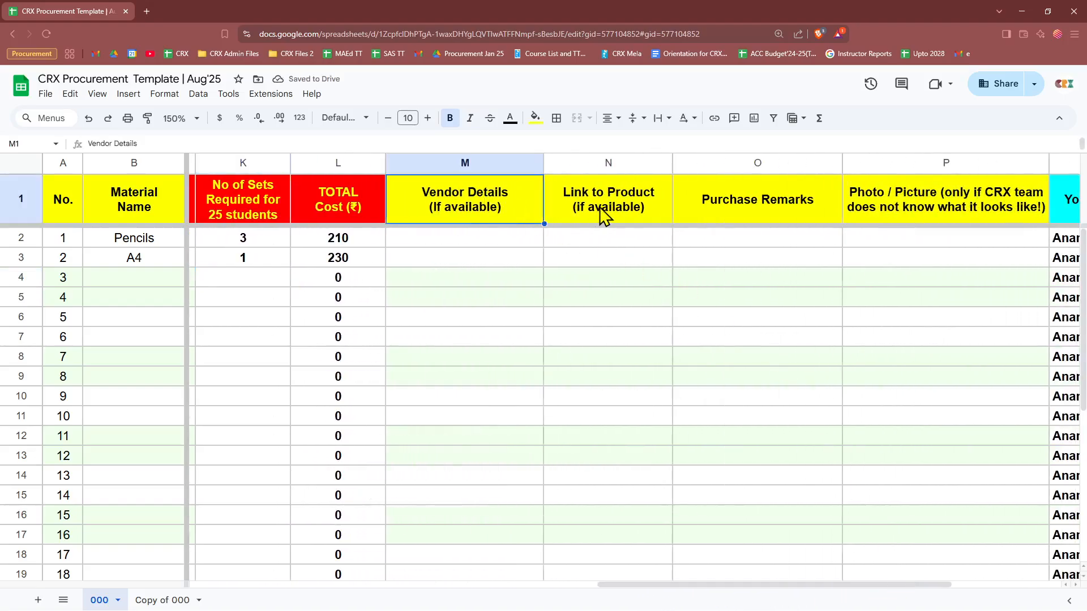
pyautogui.click(601, 208)
pyautogui.click(725, 205)
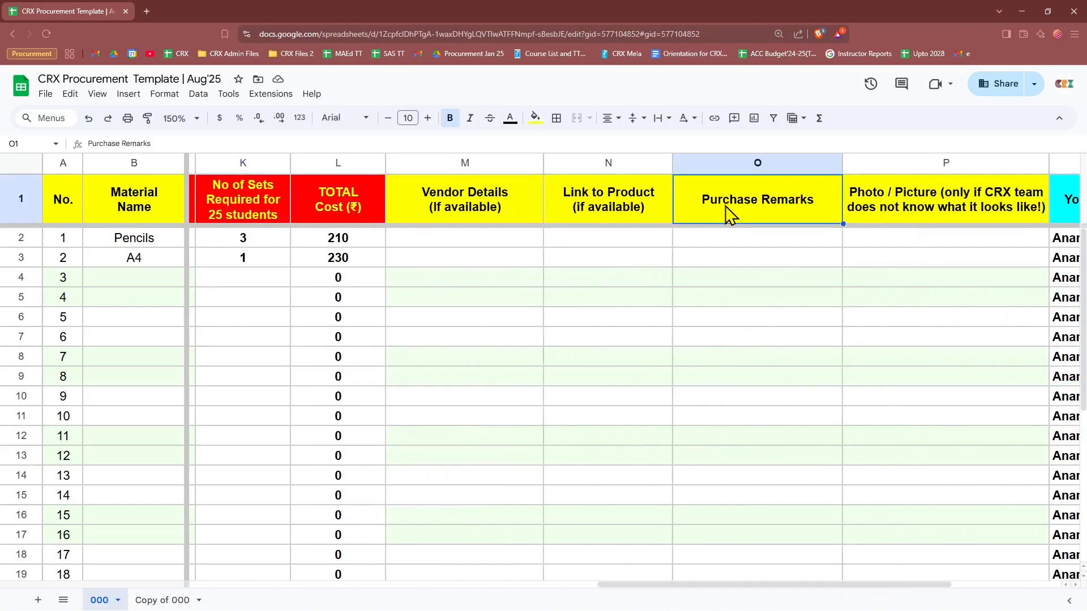
pyautogui.click(906, 218)
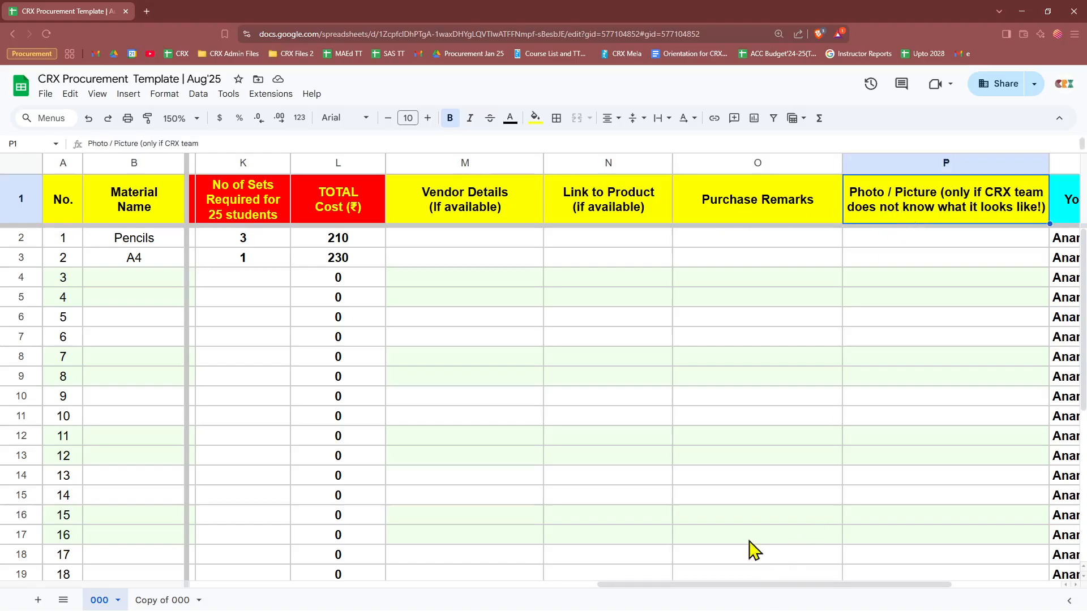
pyautogui.click(609, 163)
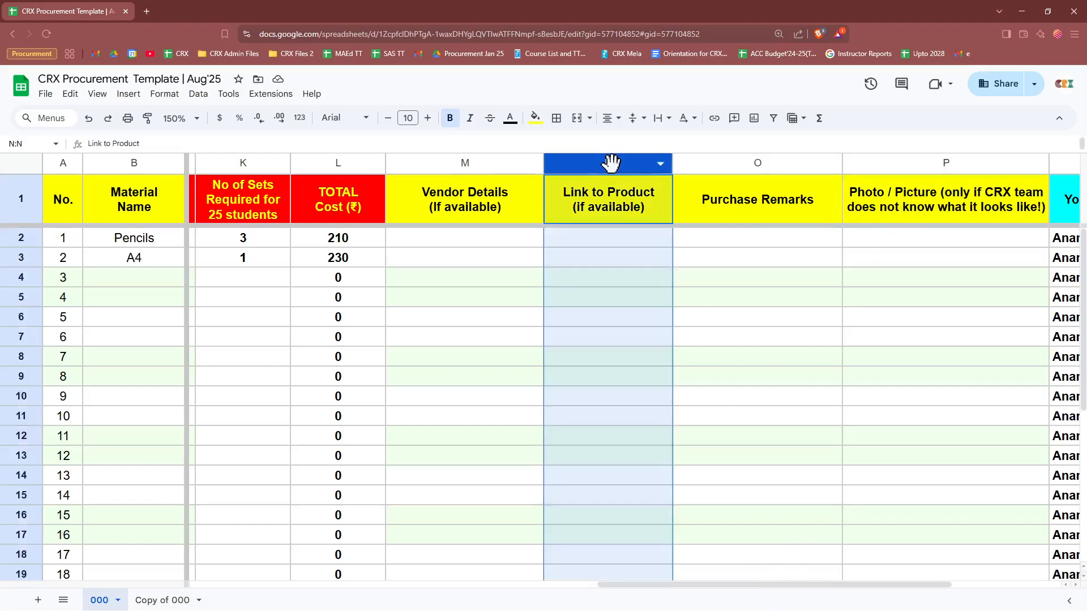
pyautogui.click(587, 242)
pyautogui.press('Down')
pyautogui.press('Down')
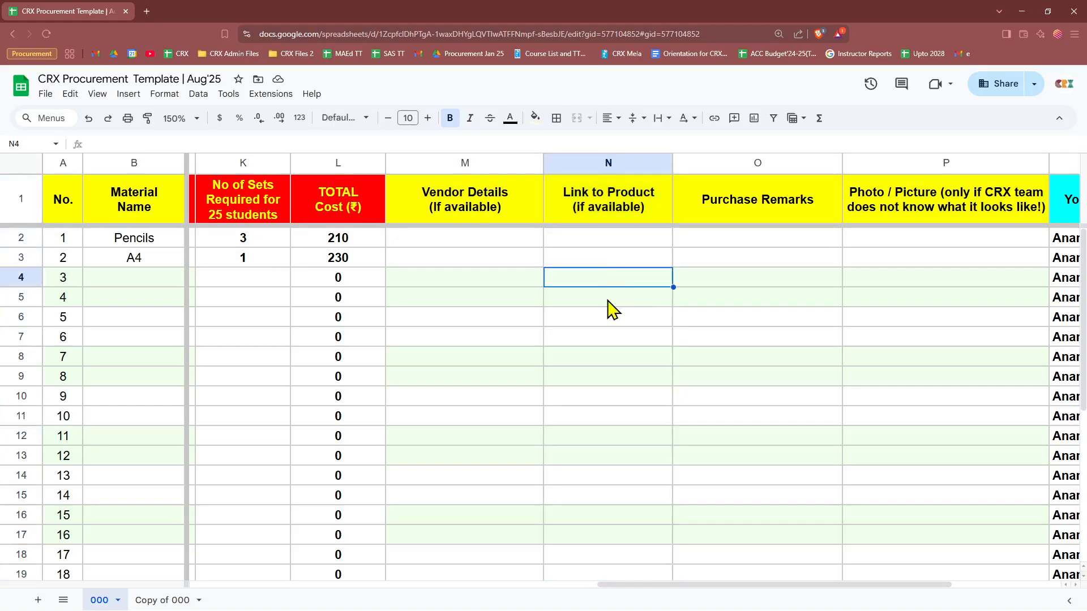
pyautogui.press('Down')
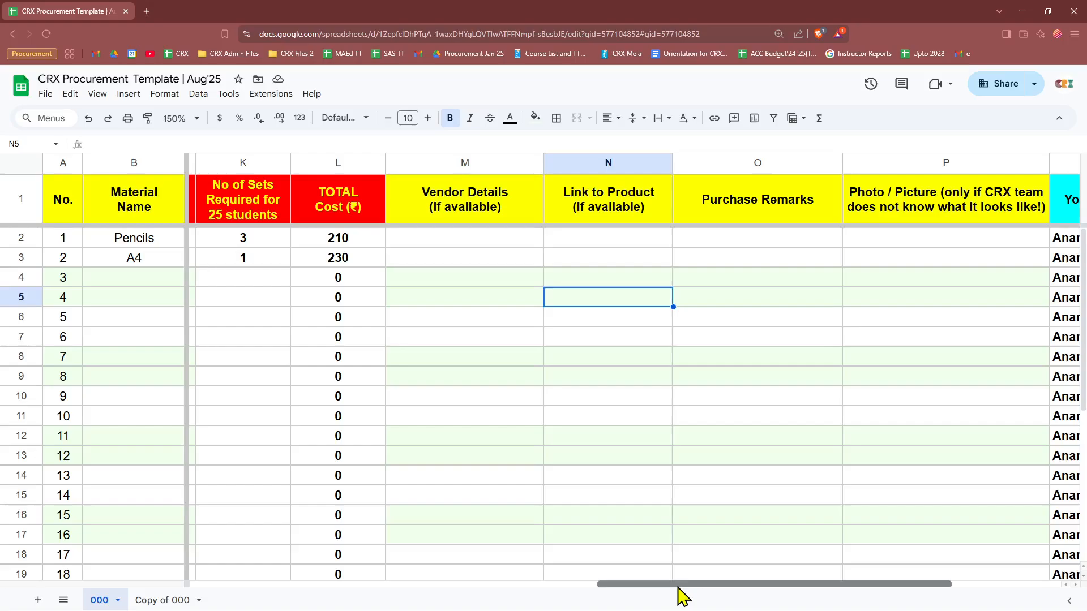
pyautogui.moveTo(679, 589); pyautogui.dragTo(305, 589)
# Step: Enter BT Speakers in B4 with category Electronics, brand JBL and a placeholder specification
pyautogui.click(101, 277)
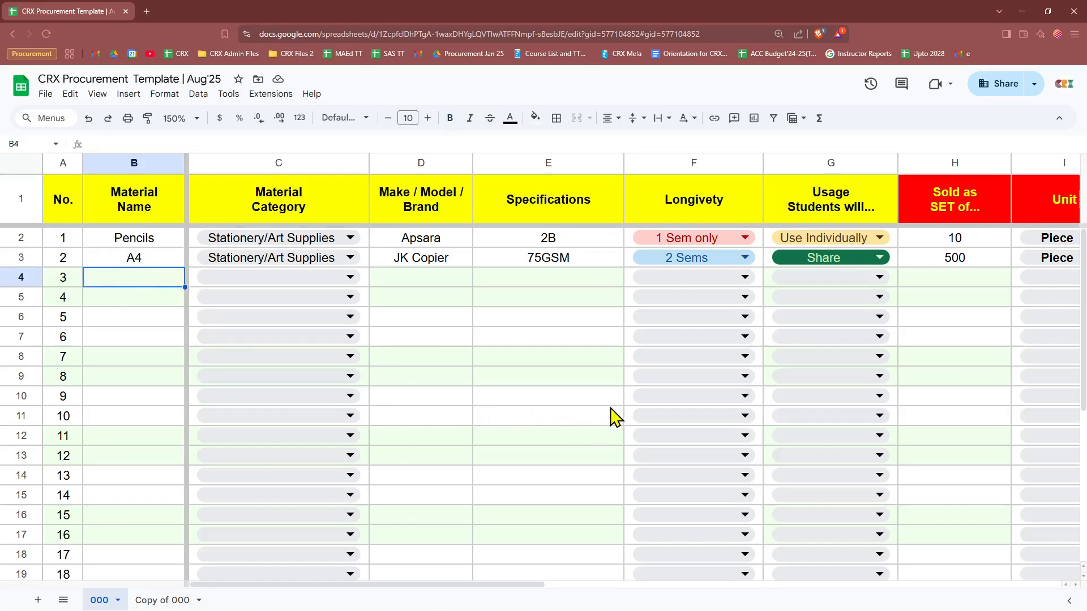
pyautogui.write('BT S')
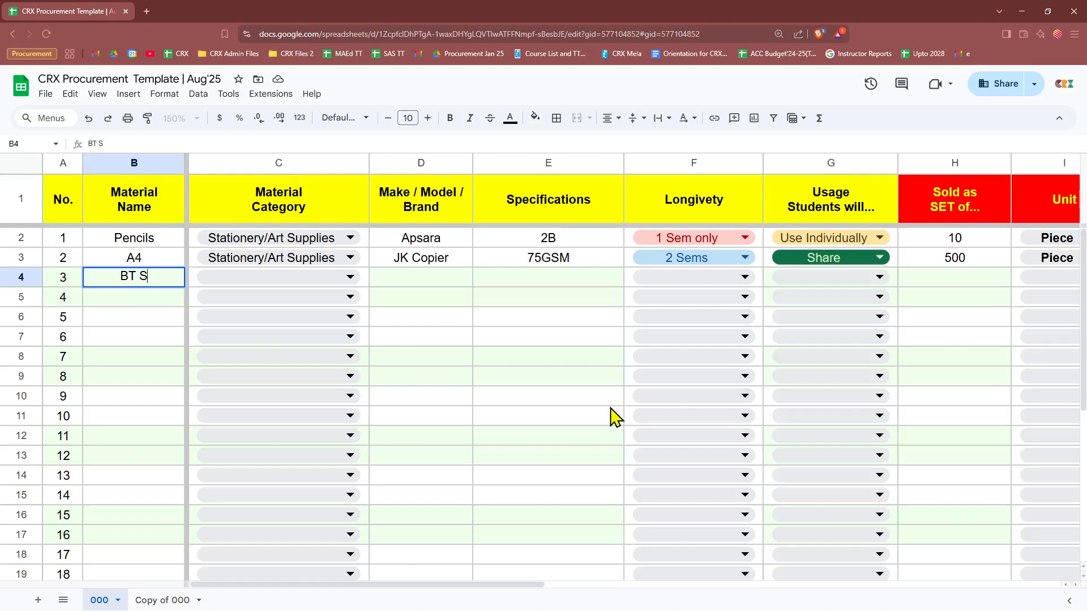
pyautogui.write('peakers')
pyautogui.press('Tab')
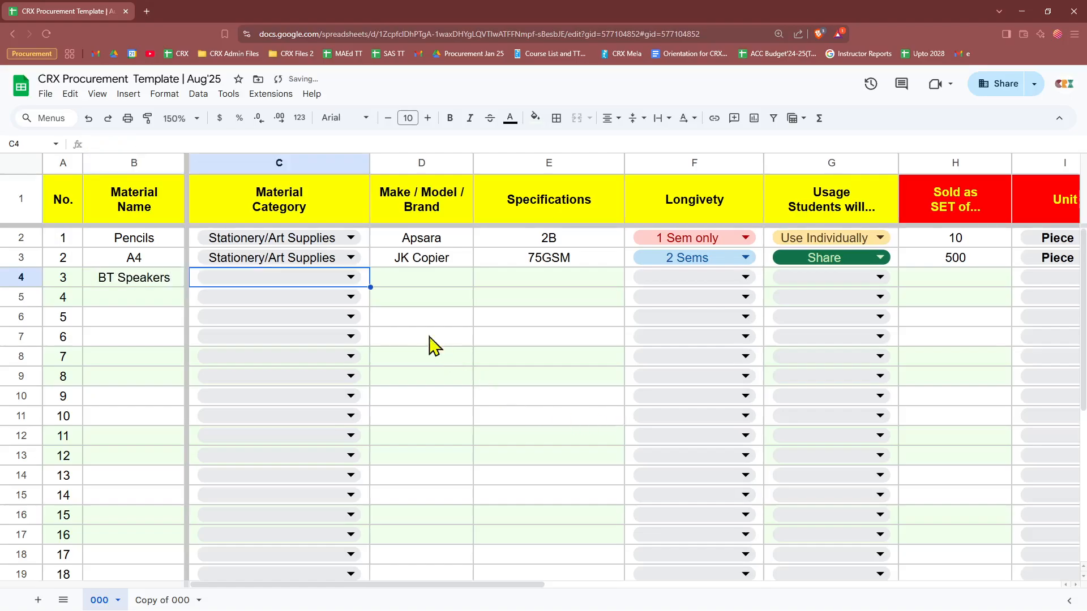
pyautogui.click(344, 281)
pyautogui.click(244, 337)
pyautogui.click(456, 281)
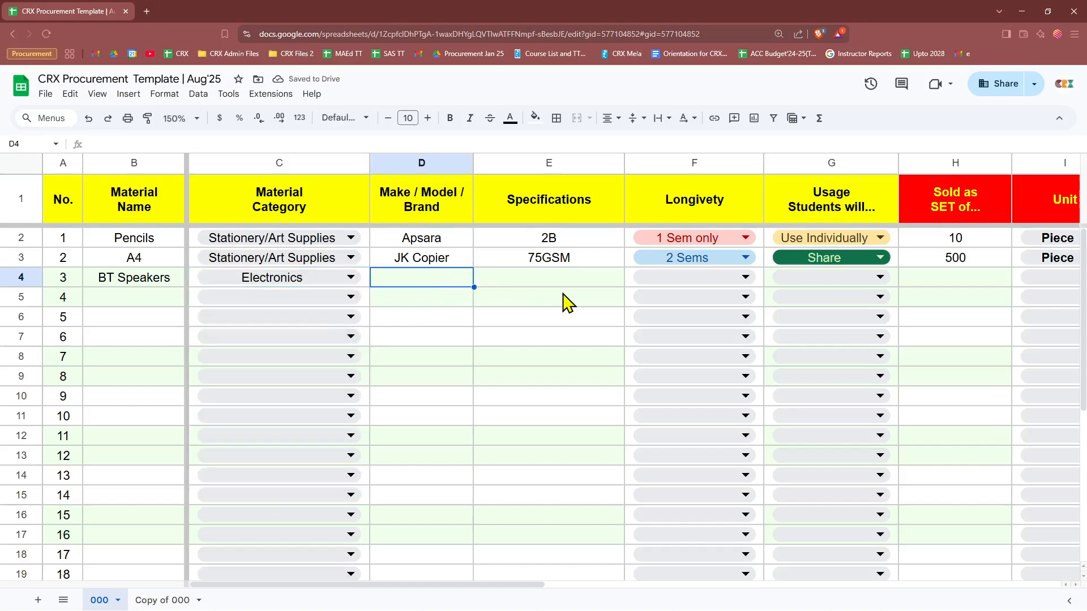
pyautogui.write('JBL')
pyautogui.press('Tab')
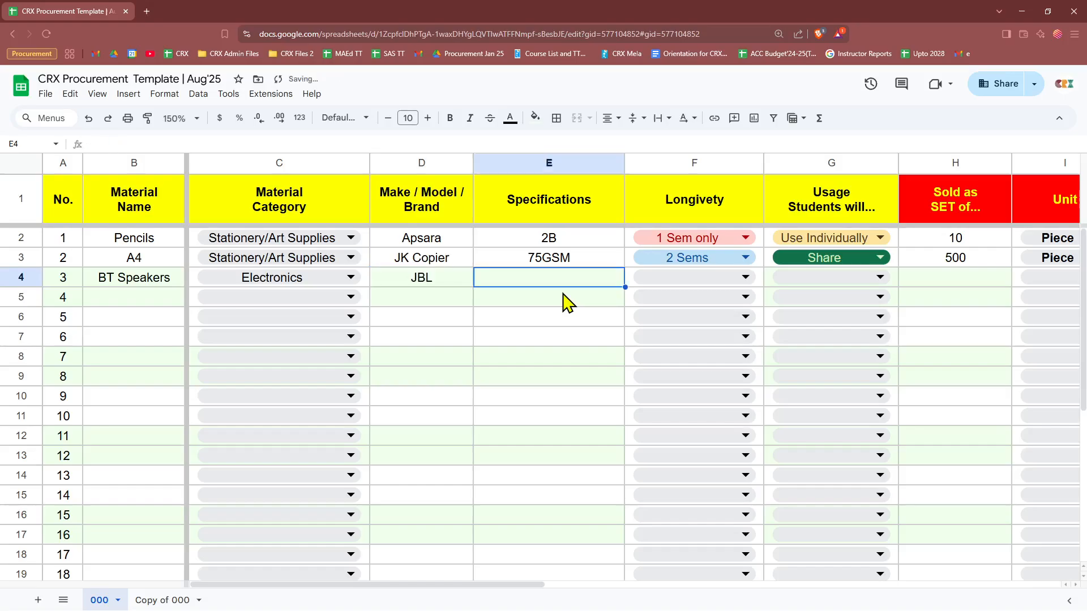
pyautogui.write('jsdfnajjks')
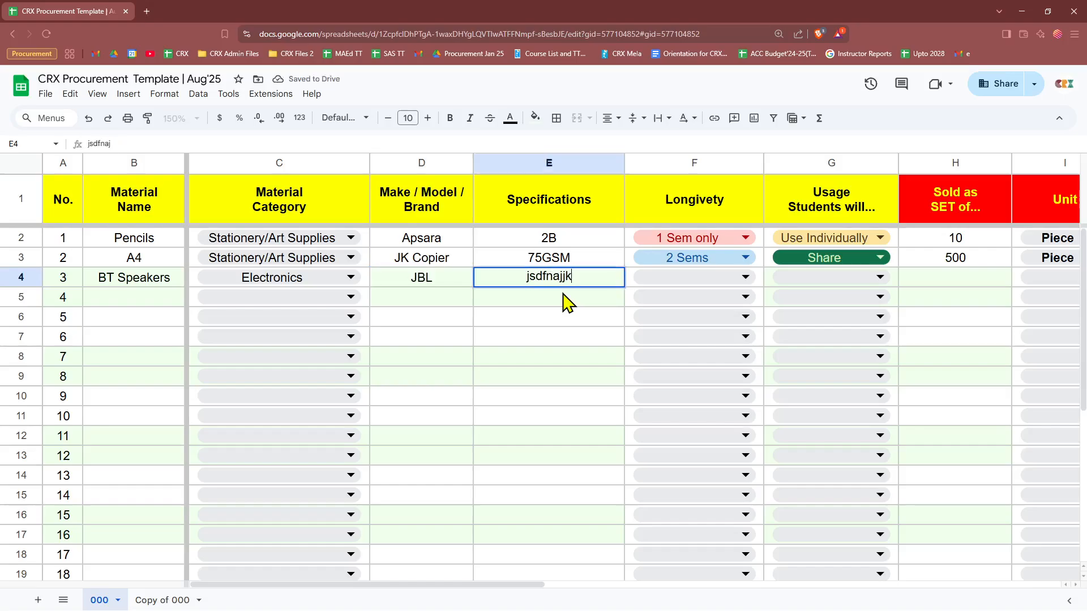
# Step: Set the BT Speakers longevity to '> 4 Sems' and usage to Share
pyautogui.click(682, 290)
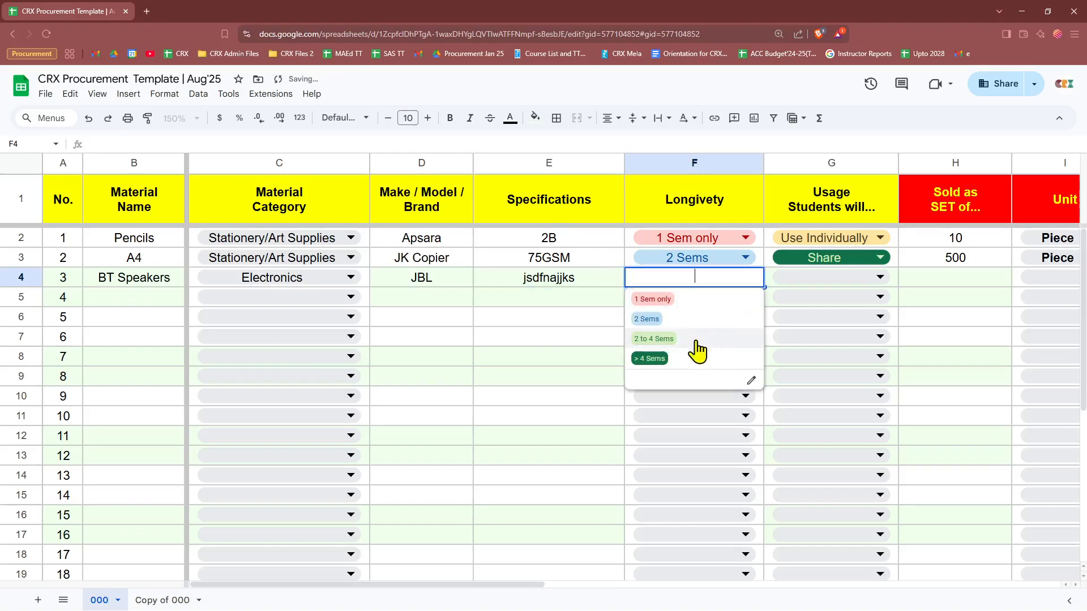
pyautogui.click(659, 360)
pyautogui.moveTo(519, 584); pyautogui.dragTo(704, 584)
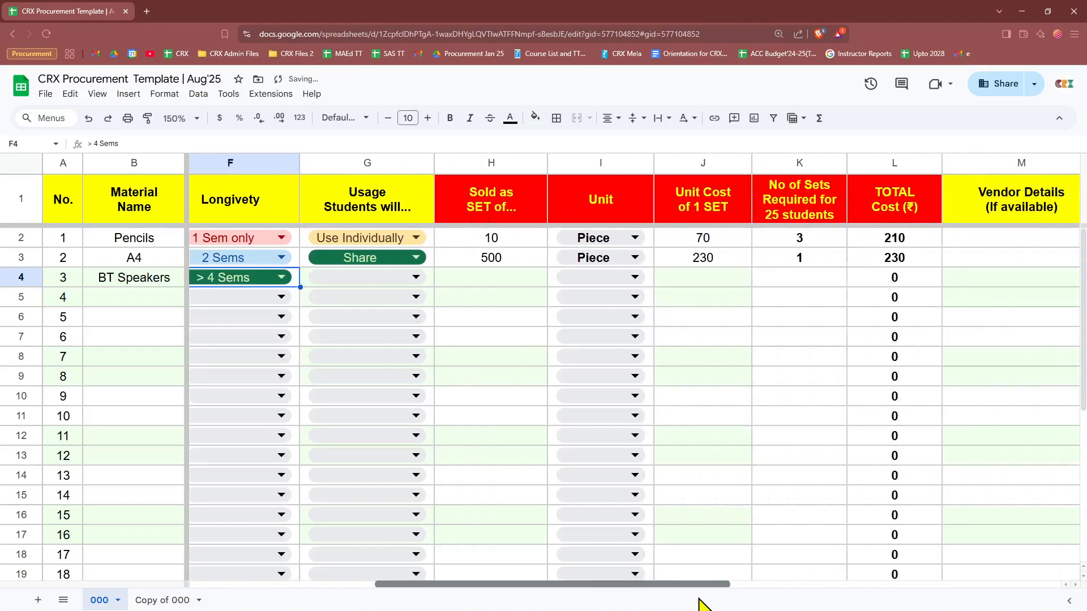
pyautogui.press('Tab')
pyautogui.click(416, 278)
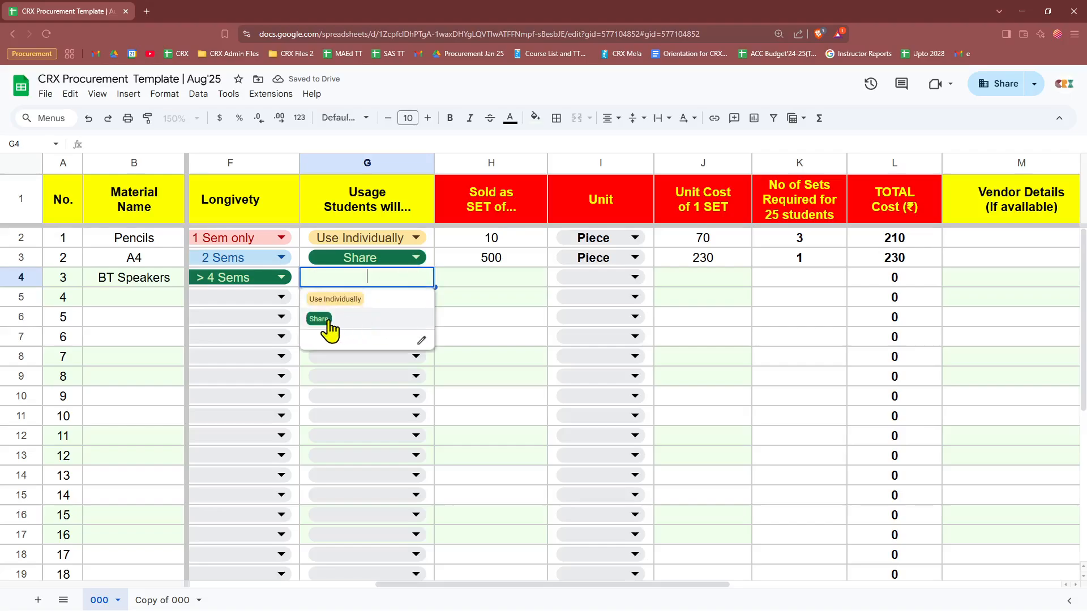
pyautogui.click(323, 317)
# Step: Set the BT Speakers set size to 1 with unit Piece
pyautogui.click(498, 286)
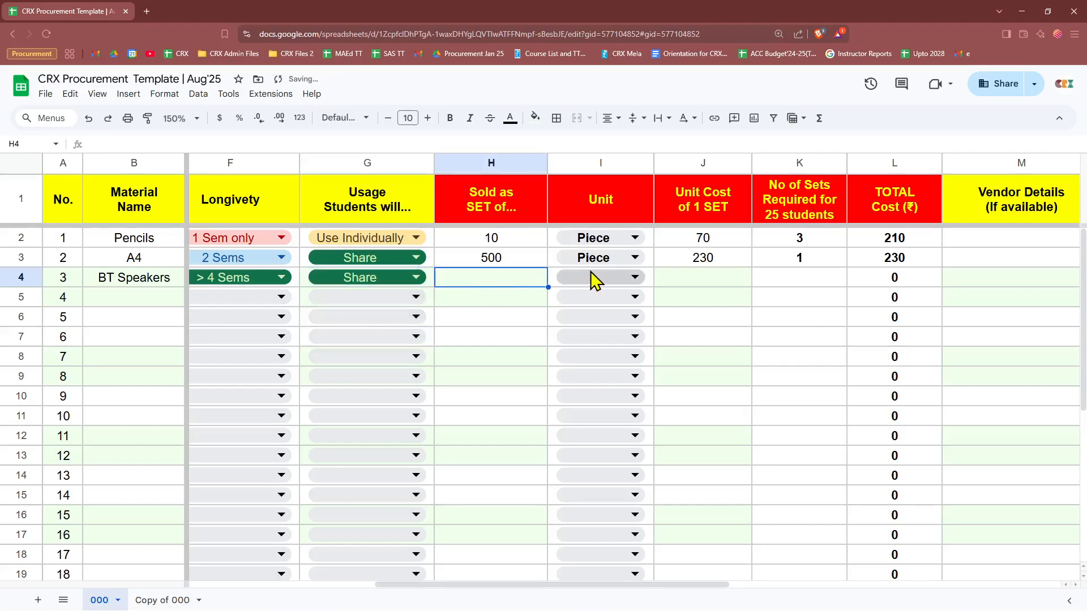
pyautogui.write('1')
pyautogui.press('Tab')
pyautogui.click(504, 283)
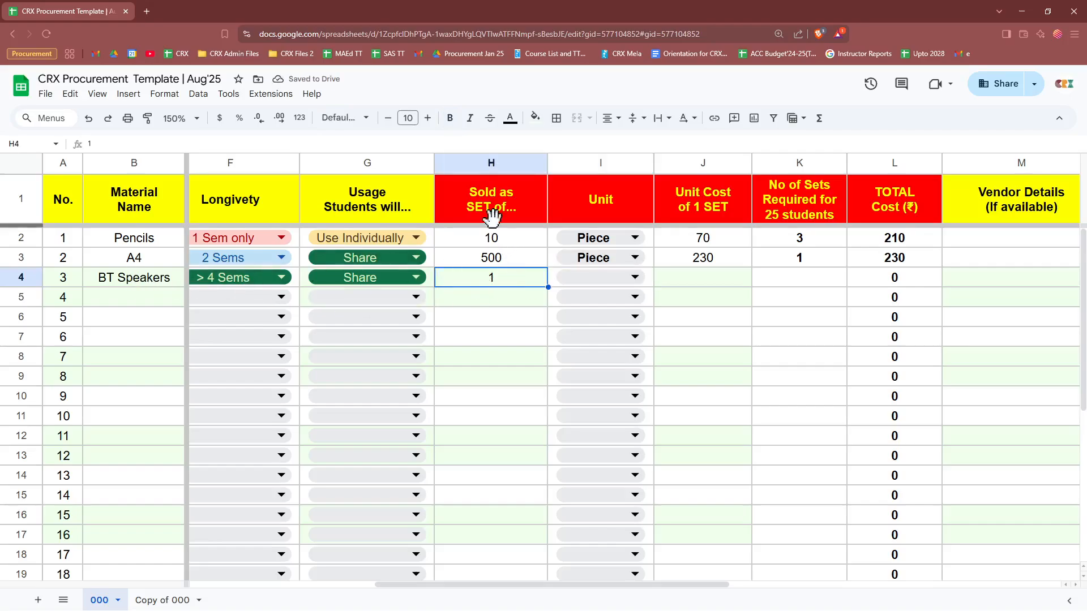
pyautogui.click(503, 240)
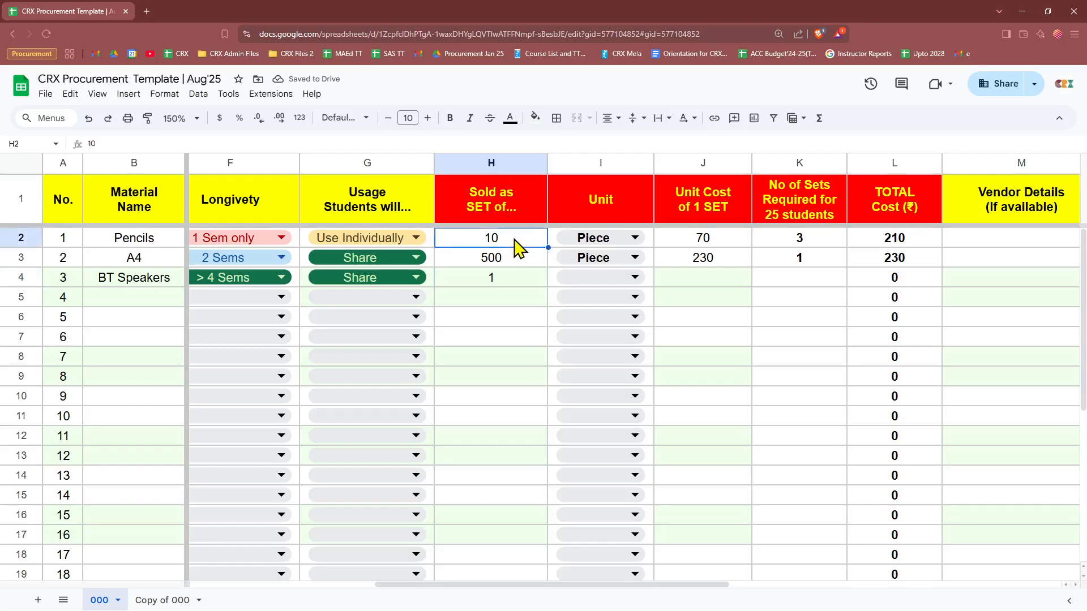
pyautogui.click(509, 285)
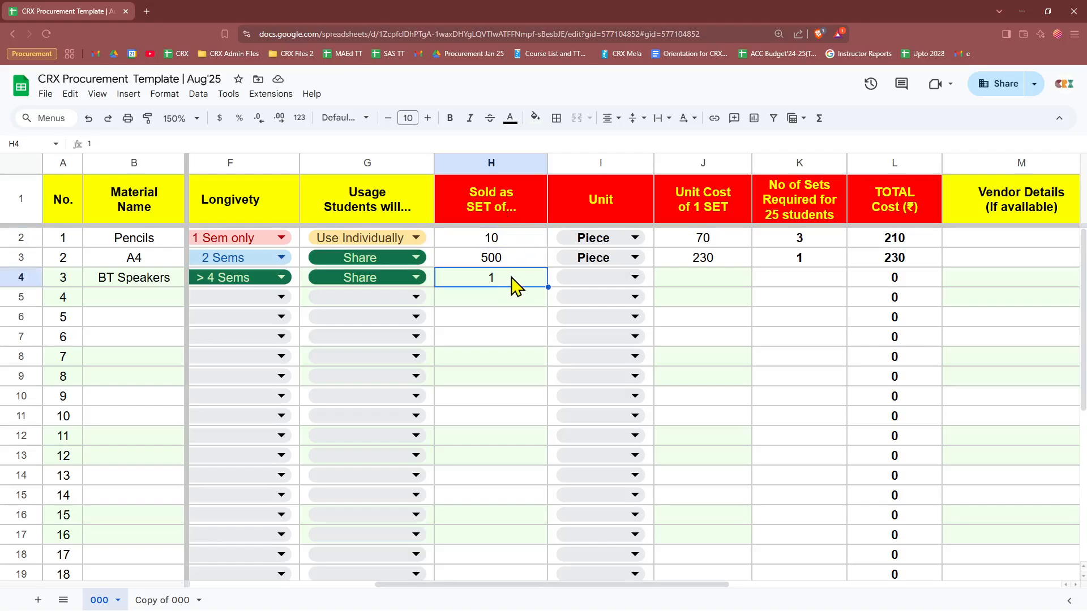
pyautogui.click(602, 283)
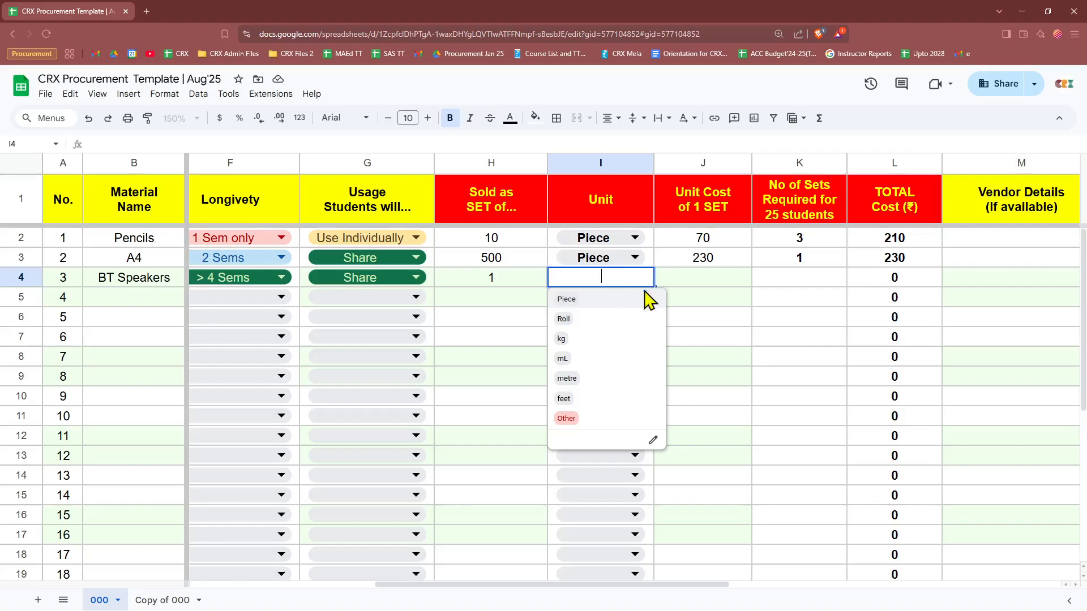
pyautogui.click(613, 301)
# Step: Enter unit cost 5000 and 1 set, giving a 5000 total for BT Speakers
pyautogui.click(697, 279)
pyautogui.write('5000')
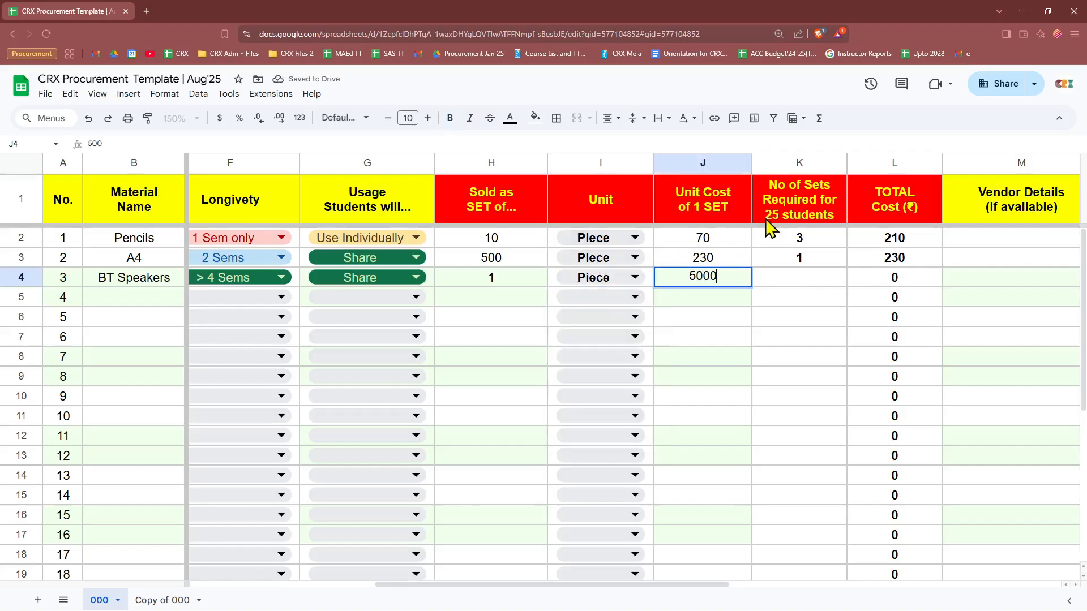
pyautogui.press('Tab')
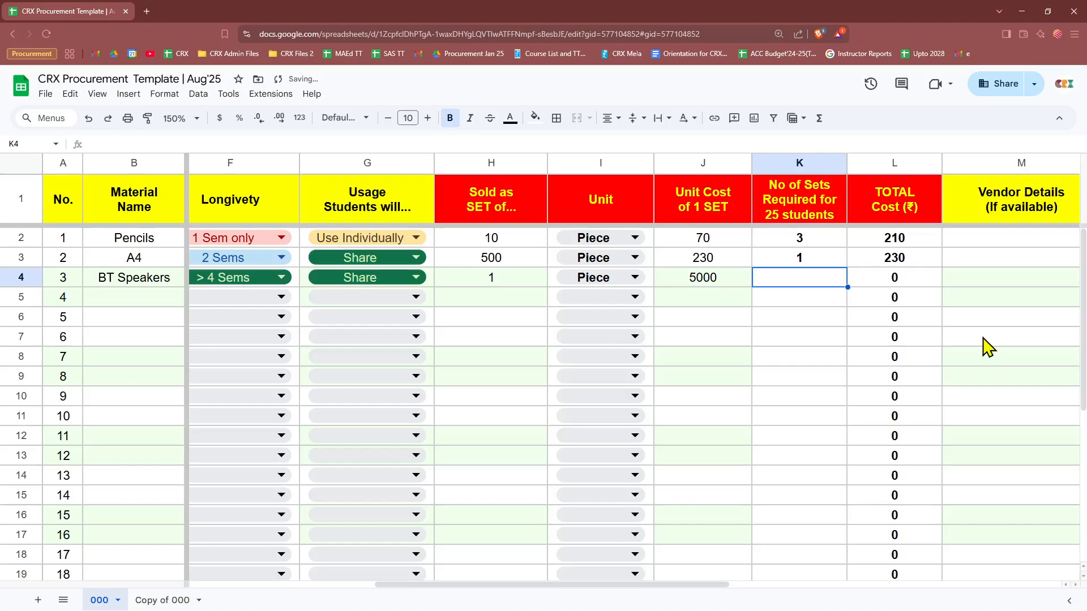
pyautogui.write('1')
pyautogui.press('Return')
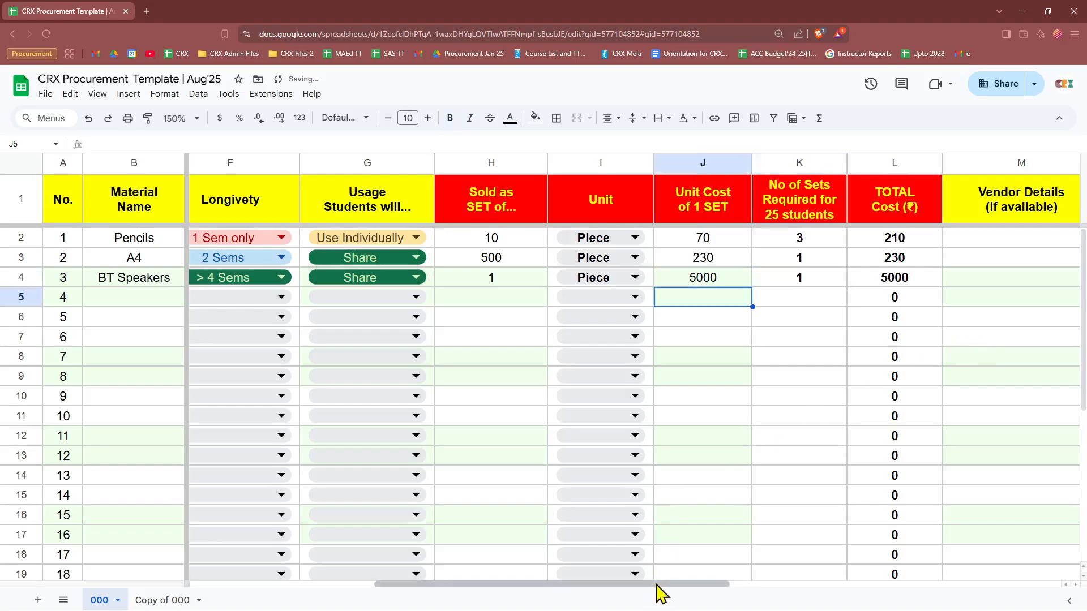
pyautogui.moveTo(656, 585); pyautogui.dragTo(818, 587)
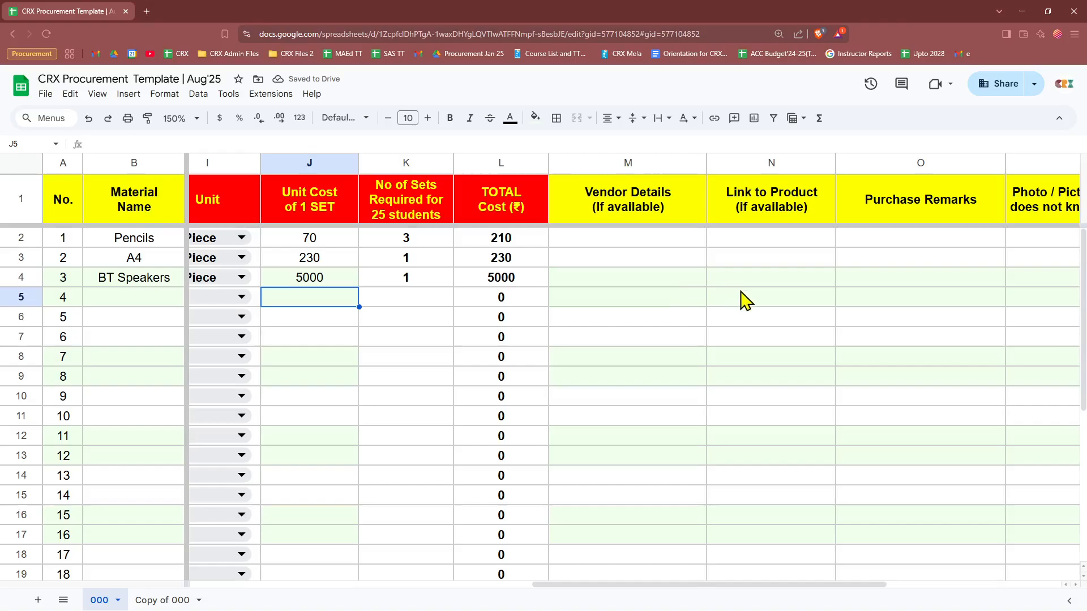
pyautogui.click(765, 283)
pyautogui.click(634, 283)
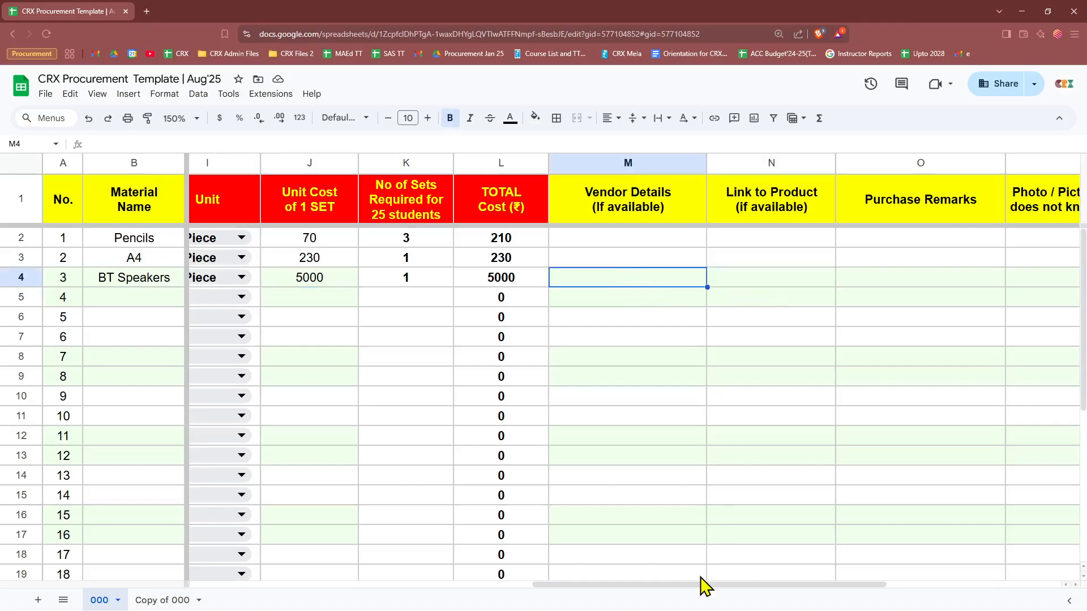
pyautogui.click(746, 286)
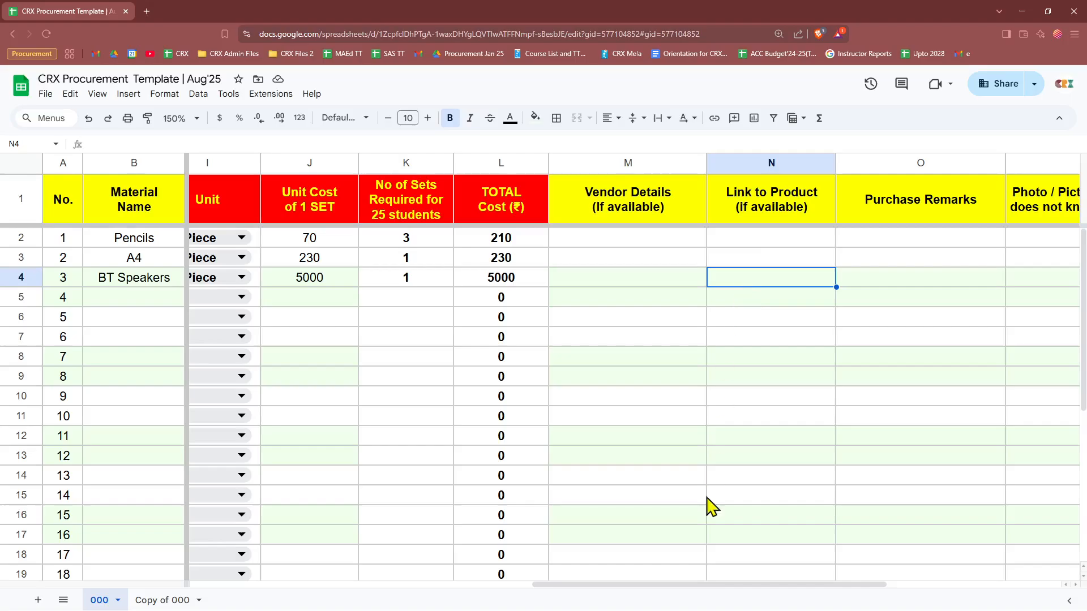
pyautogui.moveTo(668, 588); pyautogui.dragTo(274, 593)
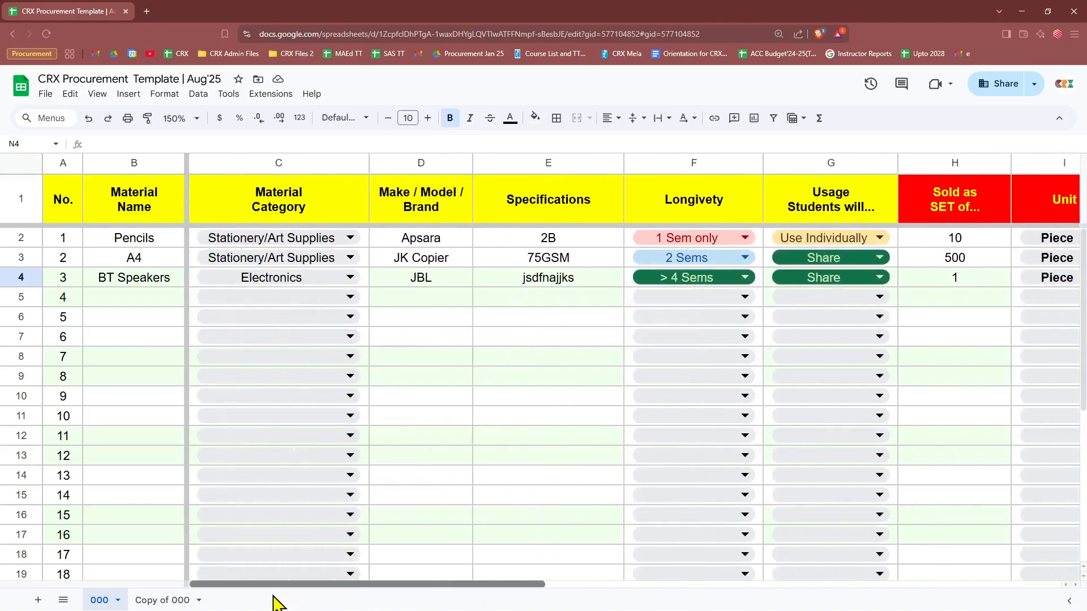
# Step: Enter Clay in the fourth row with category Clay & Pottery and brand 'jksdkjdj'
pyautogui.click(132, 298)
pyautogui.write('Clay')
pyautogui.press('Tab')
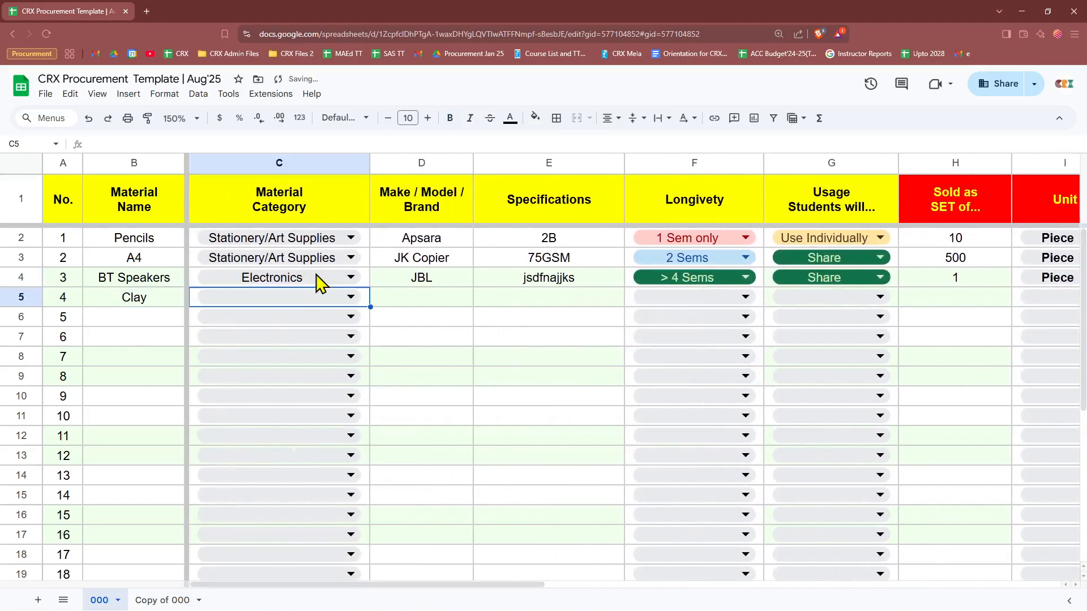
pyautogui.click(303, 295)
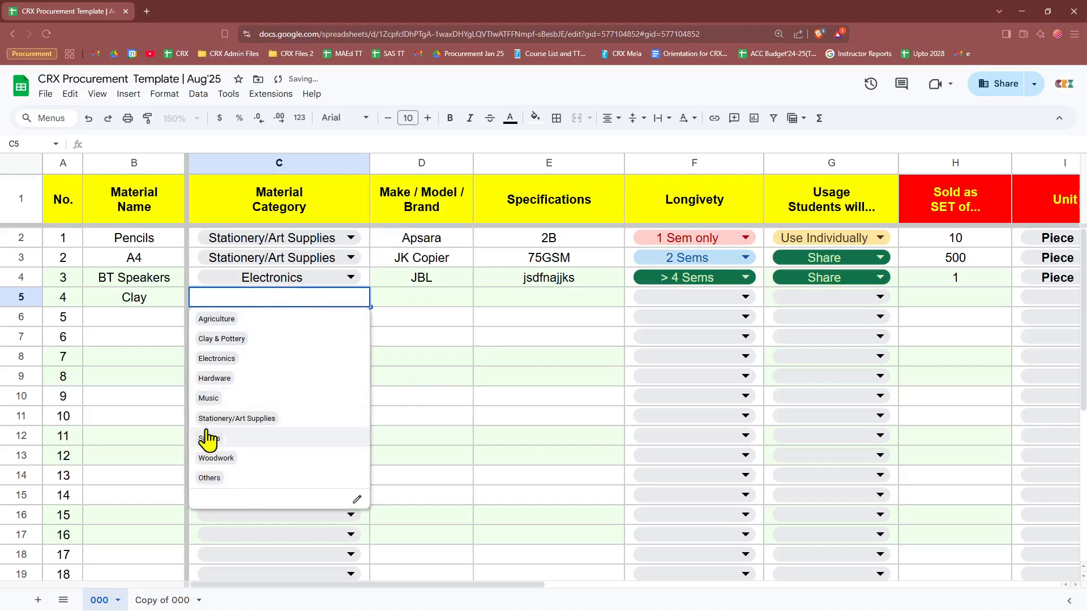
pyautogui.click(221, 339)
pyautogui.click(433, 296)
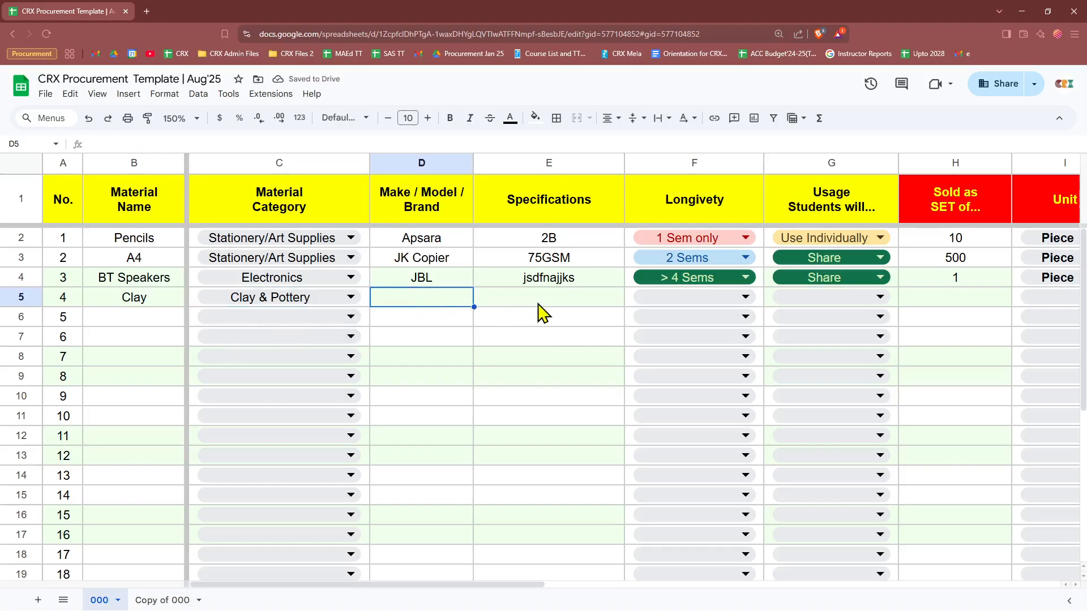
pyautogui.write('jksdkjdj')
pyautogui.press('Tab')
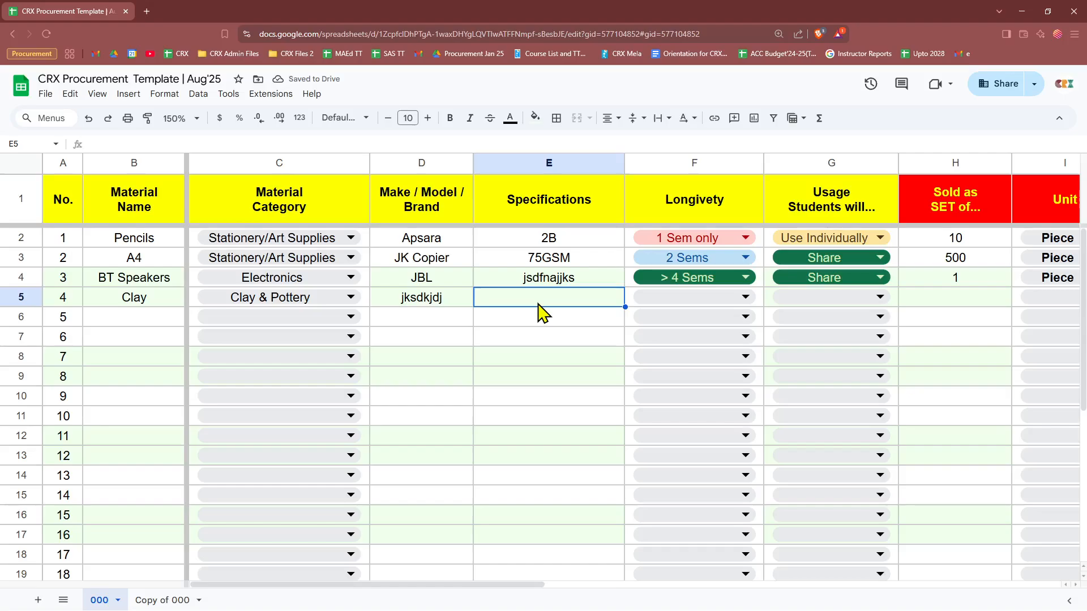
# Step: Give Clay the specification Sandalwood, longevity 1 Sem only and usage Share
pyautogui.write('Sandalwood')
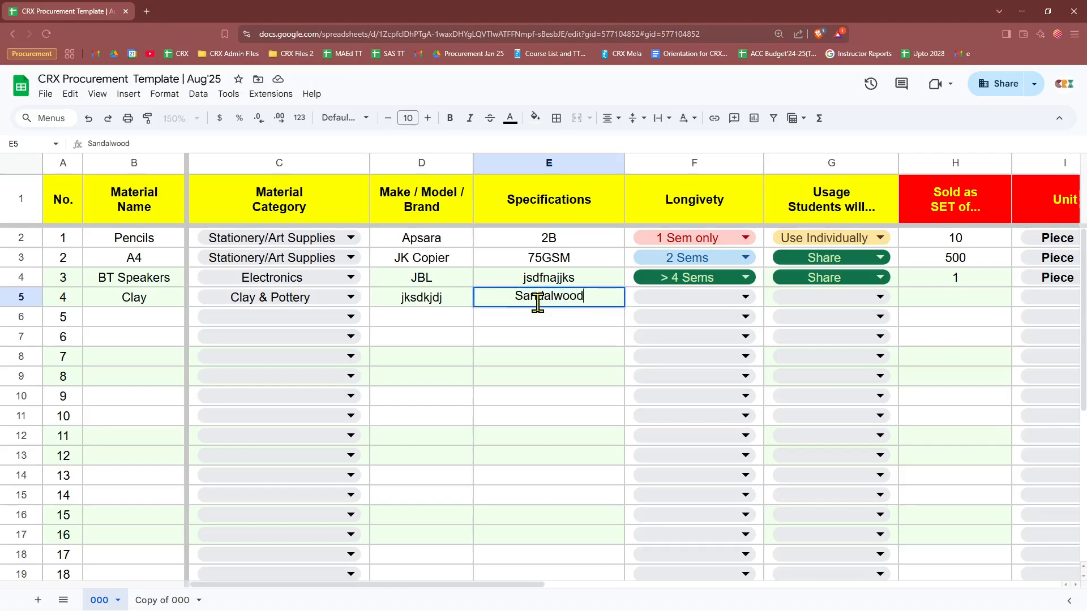
pyautogui.press('Tab')
pyautogui.click(636, 299)
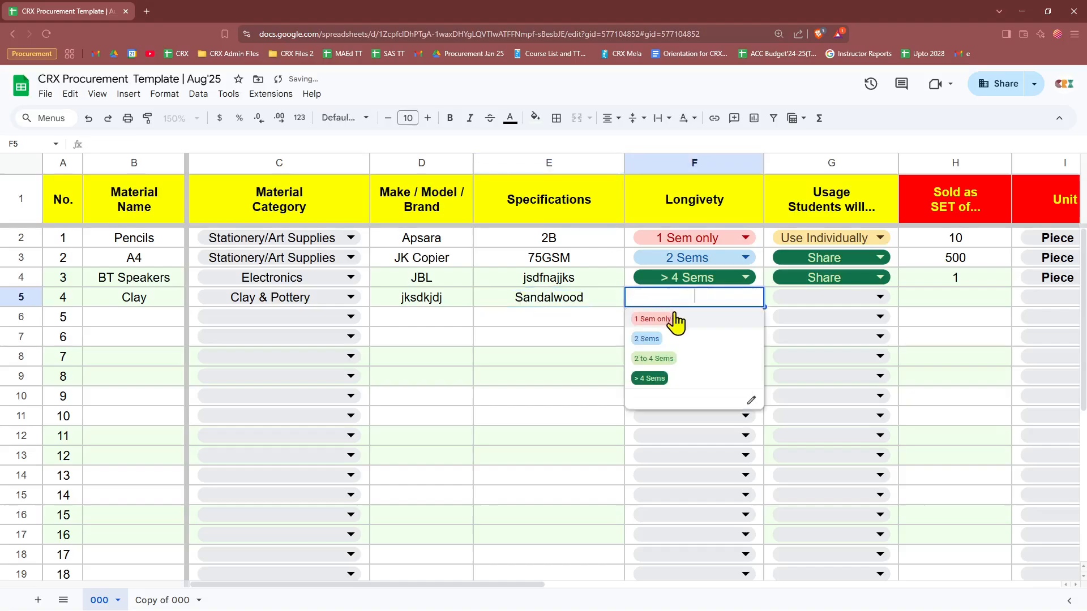
pyautogui.click(671, 318)
pyautogui.click(813, 300)
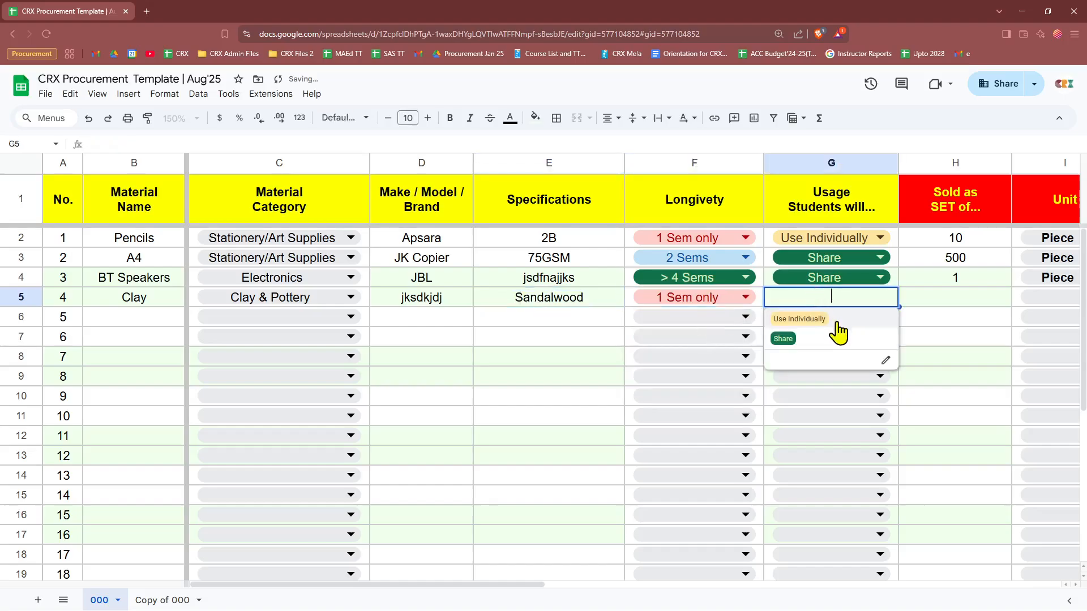
pyautogui.click(796, 342)
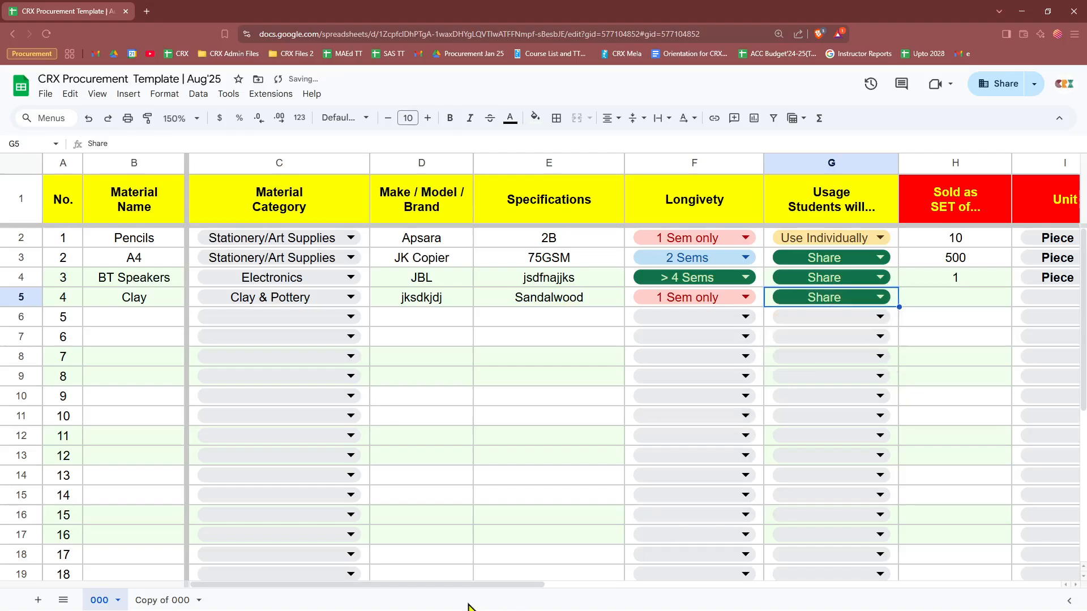
pyautogui.moveTo(481, 584); pyautogui.dragTo(702, 584)
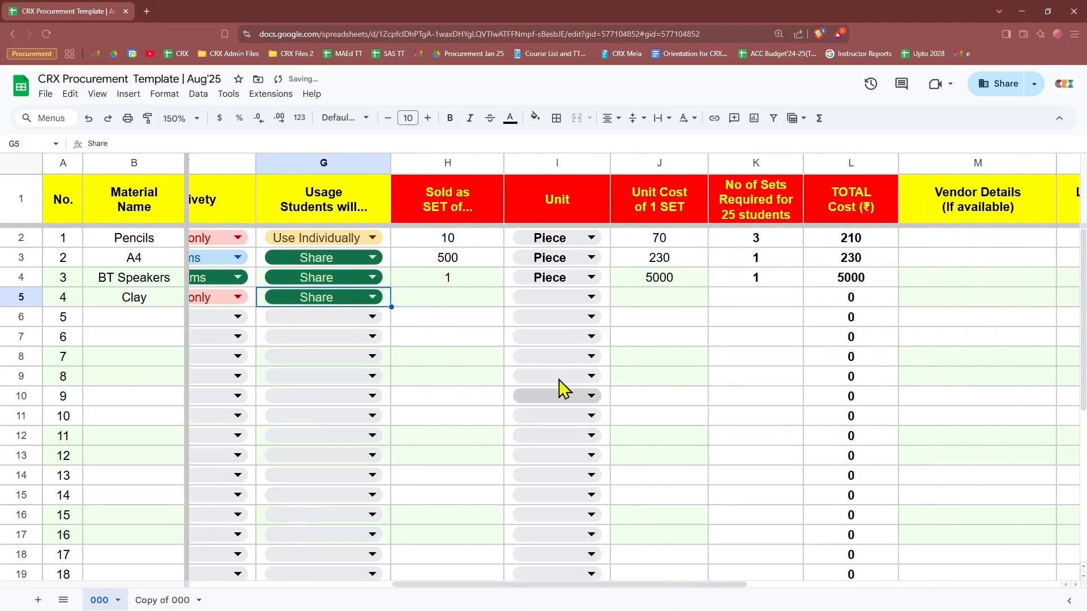
# Step: Set Clay to sets of 10, unit kg, unit cost 400 and 30 sets
pyautogui.click(467, 304)
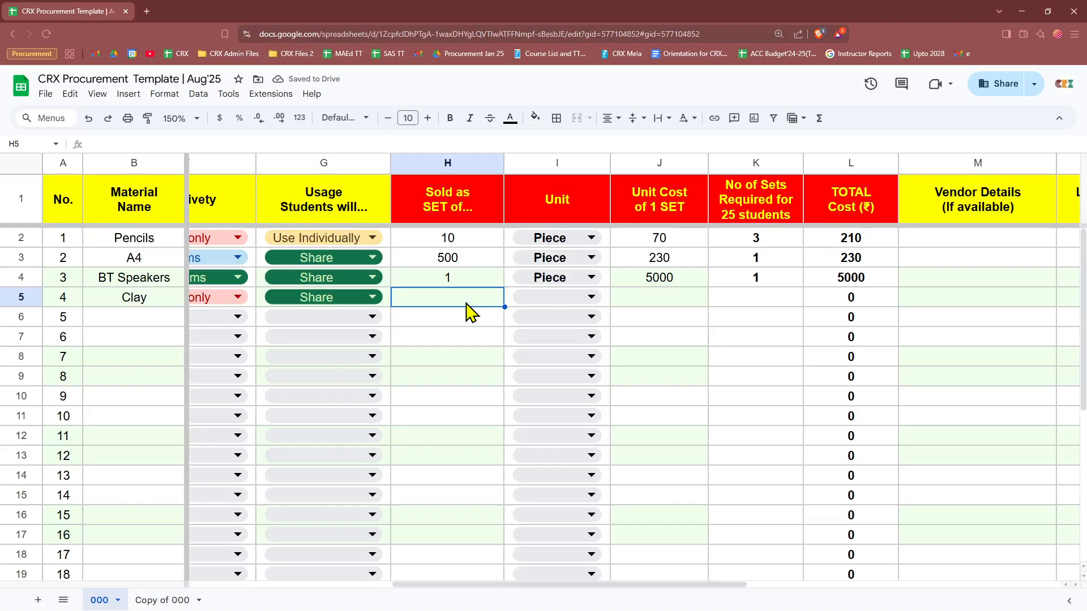
pyautogui.write('10')
pyautogui.click(585, 298)
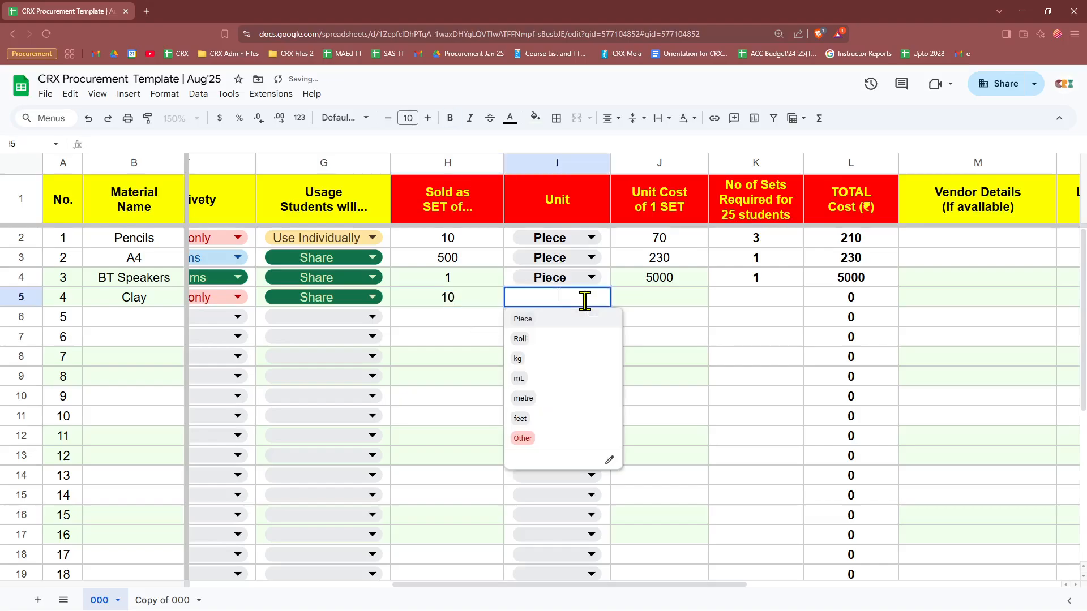
pyautogui.click(518, 360)
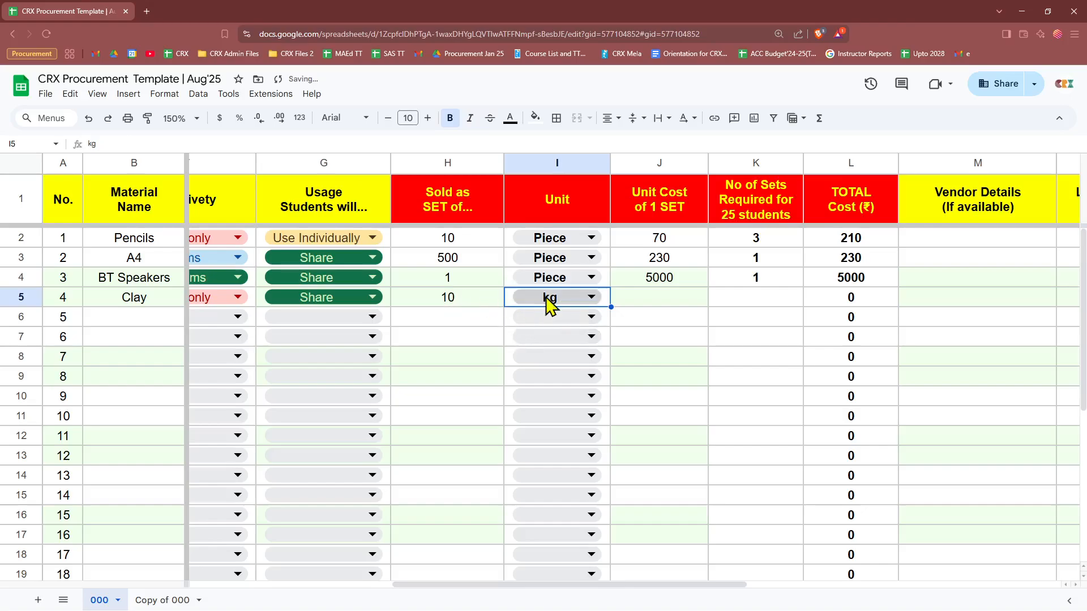
pyautogui.click(651, 304)
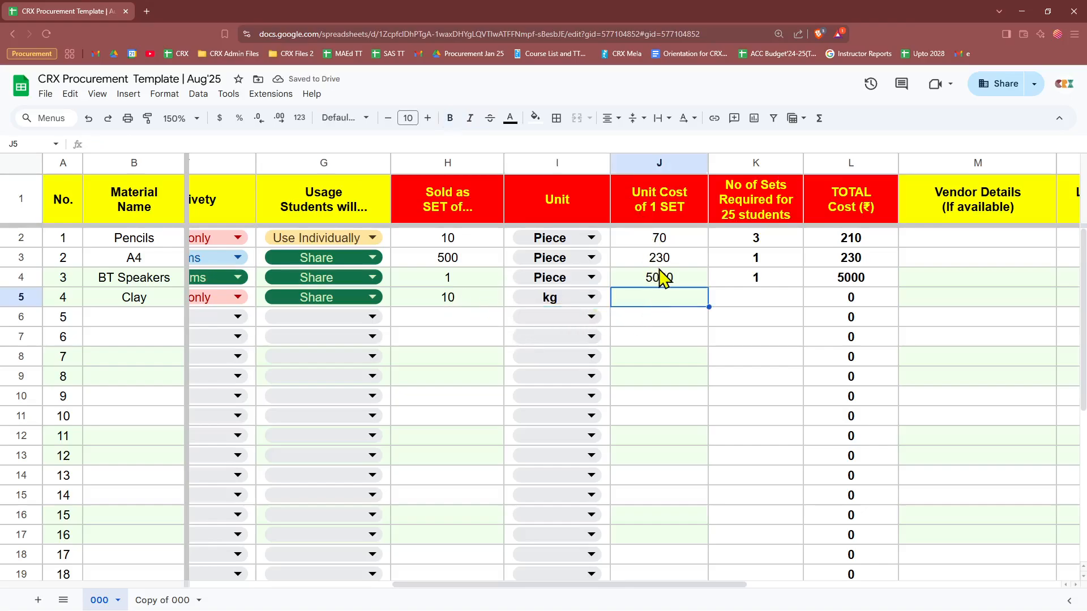
pyautogui.write('400')
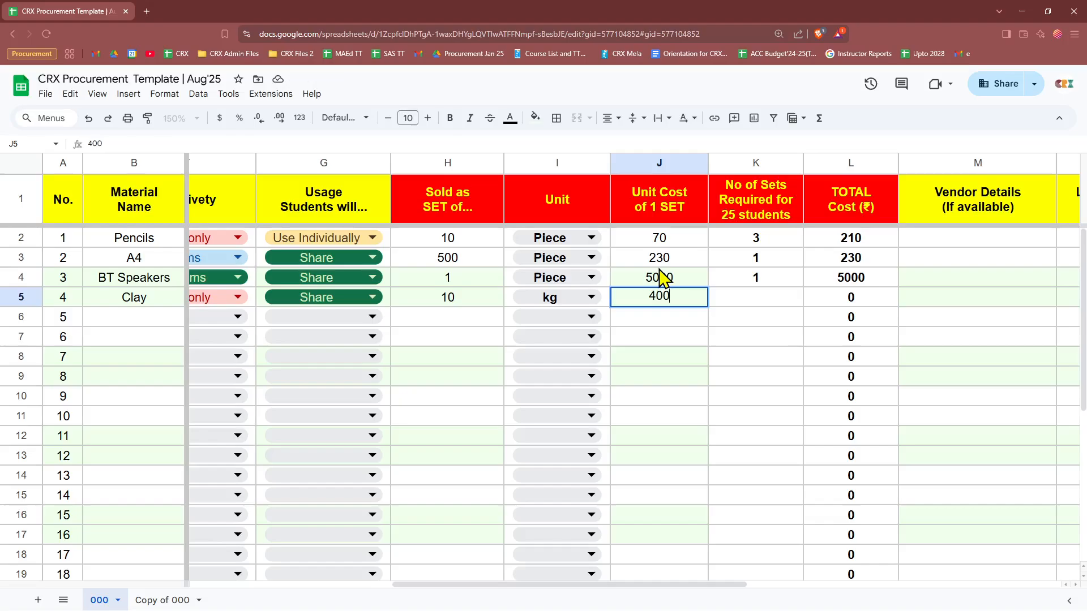
pyautogui.press('Tab')
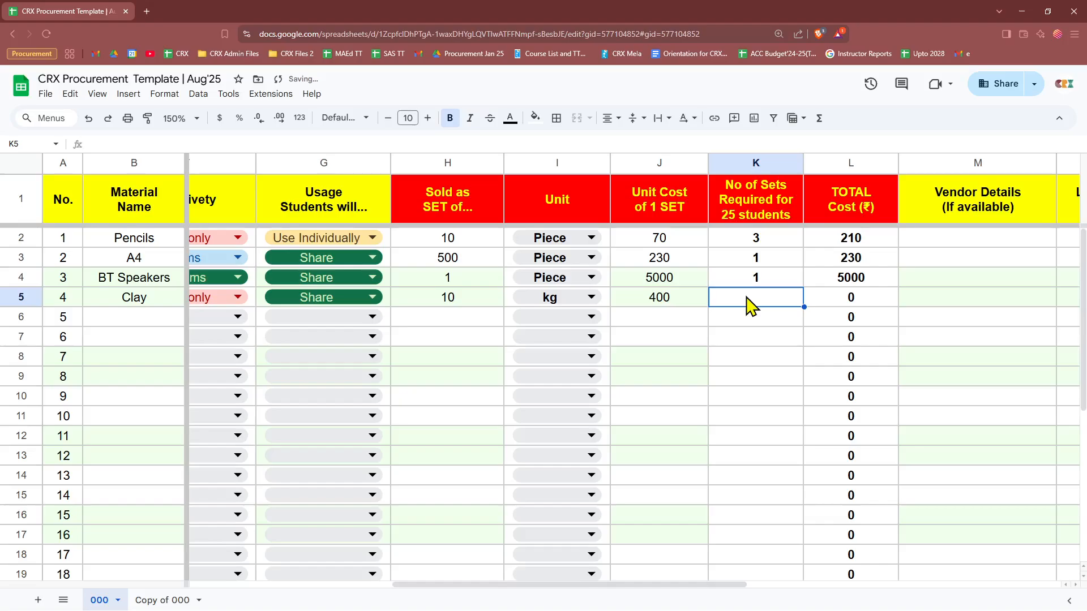
pyautogui.write('30')
pyautogui.press('Return')
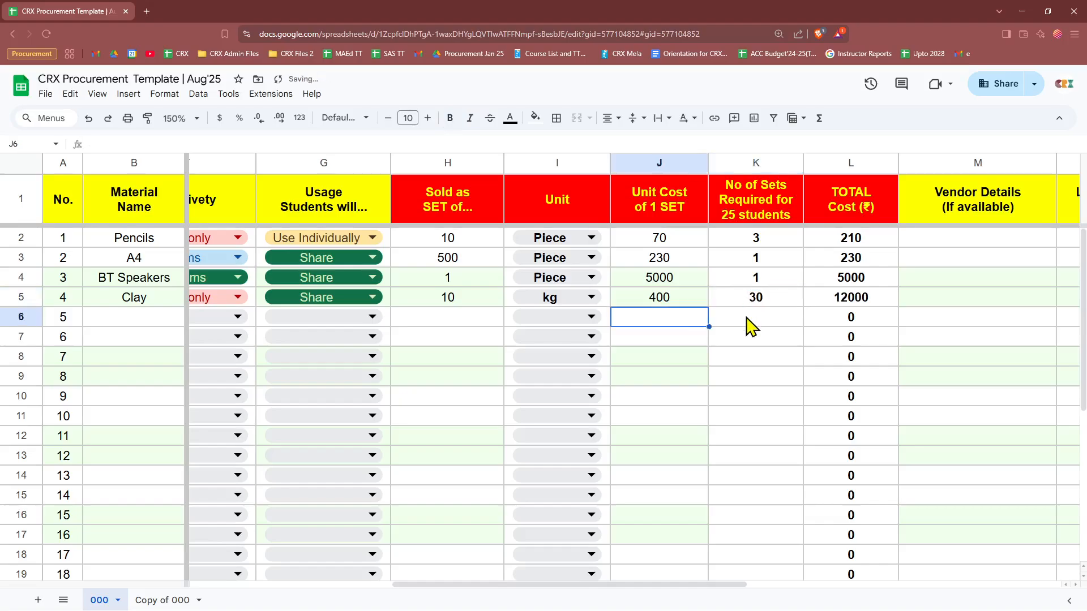
# Step: Recheck Clay's kg unit and review the Usage column and cell G5
pyautogui.click(756, 300)
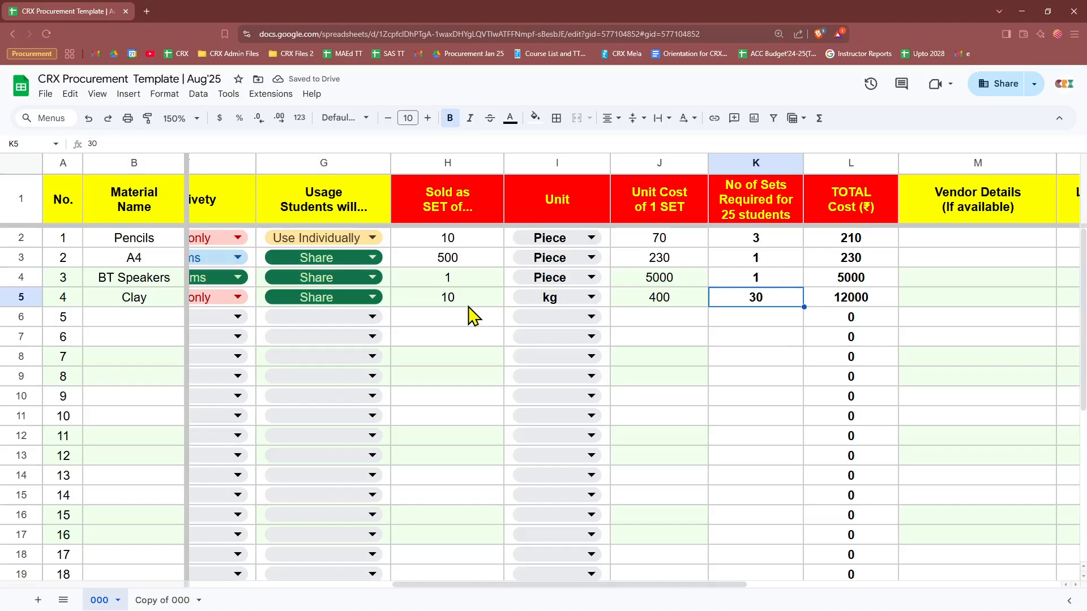
pyautogui.click(591, 297)
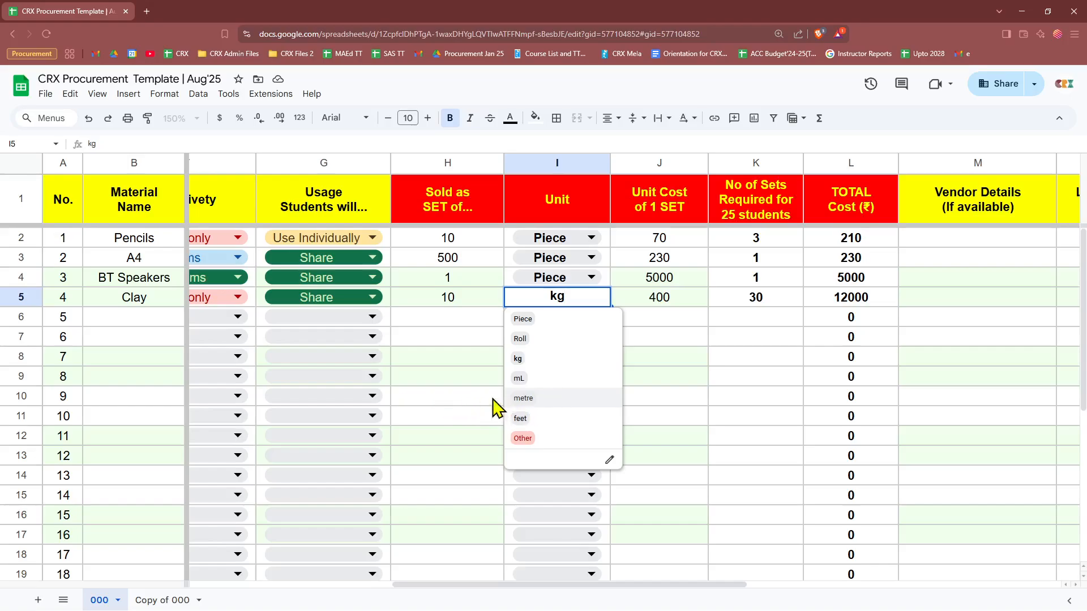
pyautogui.click(764, 300)
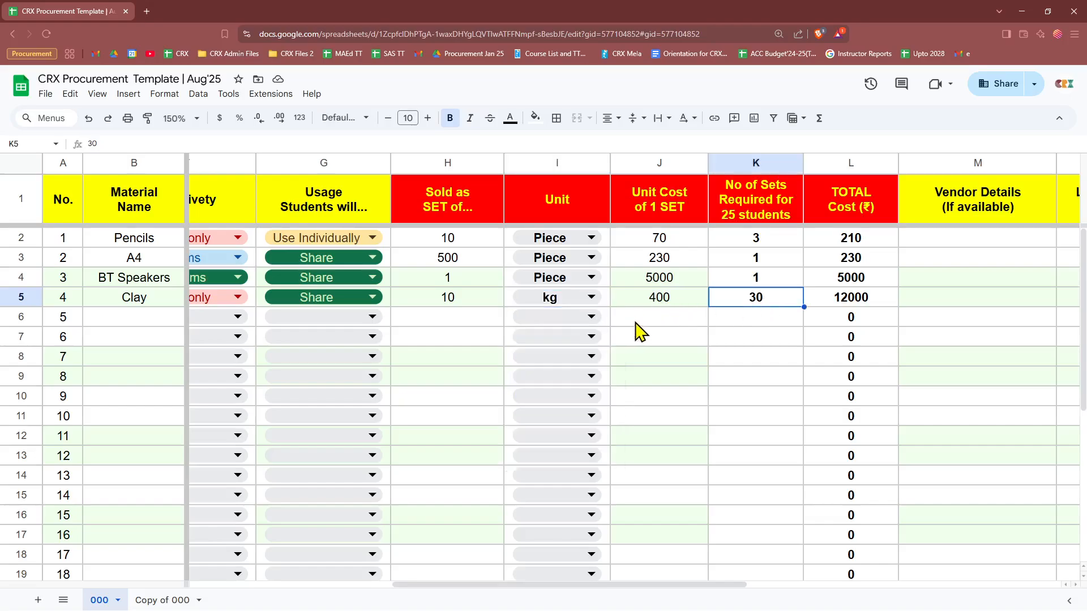
pyautogui.moveTo(585, 586); pyautogui.dragTo(497, 589)
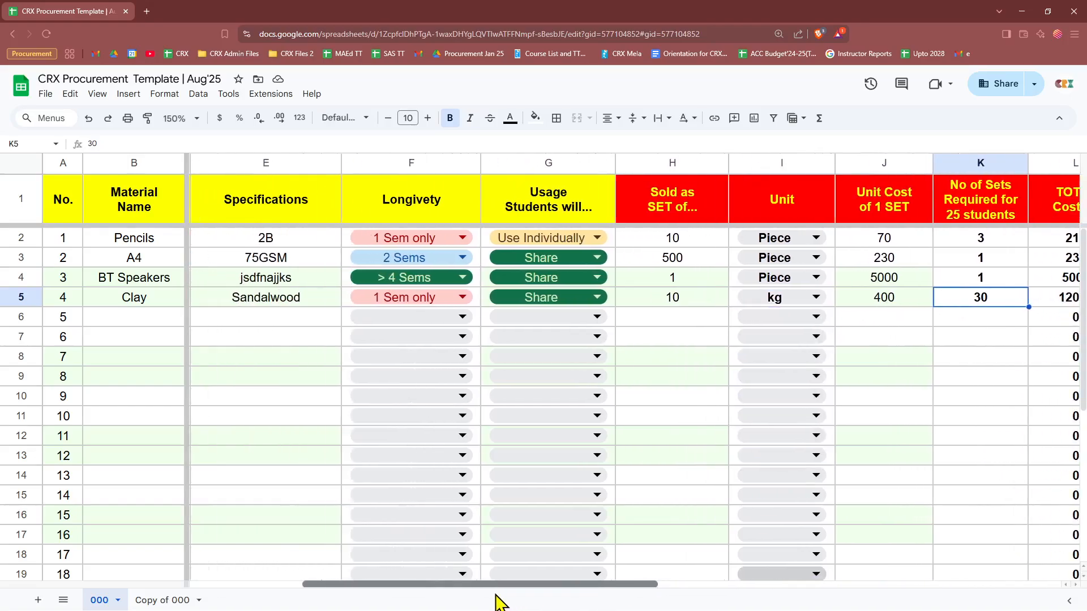
pyautogui.click(548, 162)
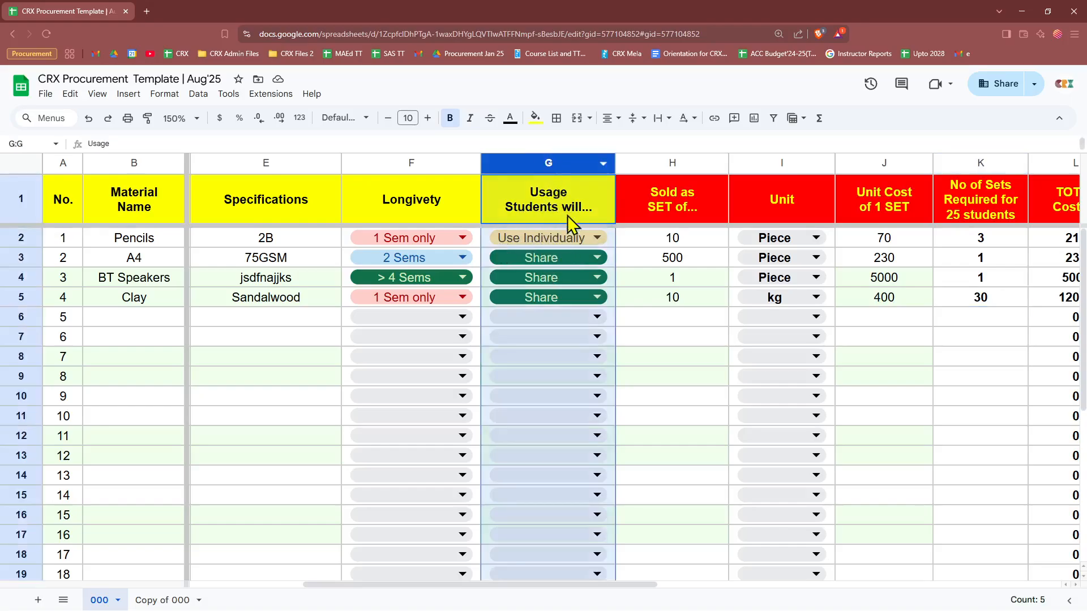
pyautogui.click(658, 461)
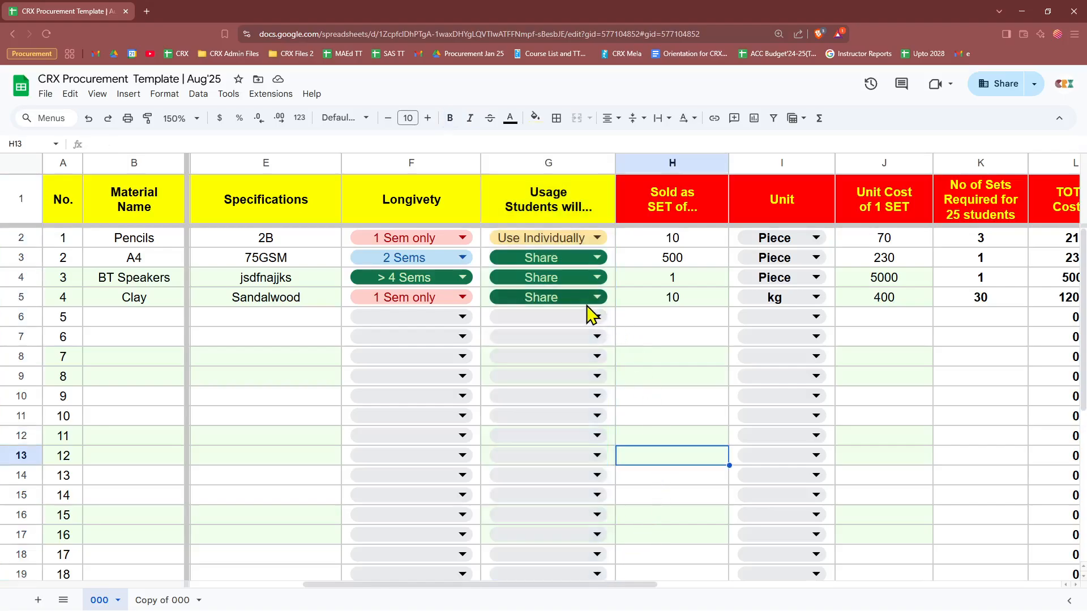
pyautogui.click(614, 292)
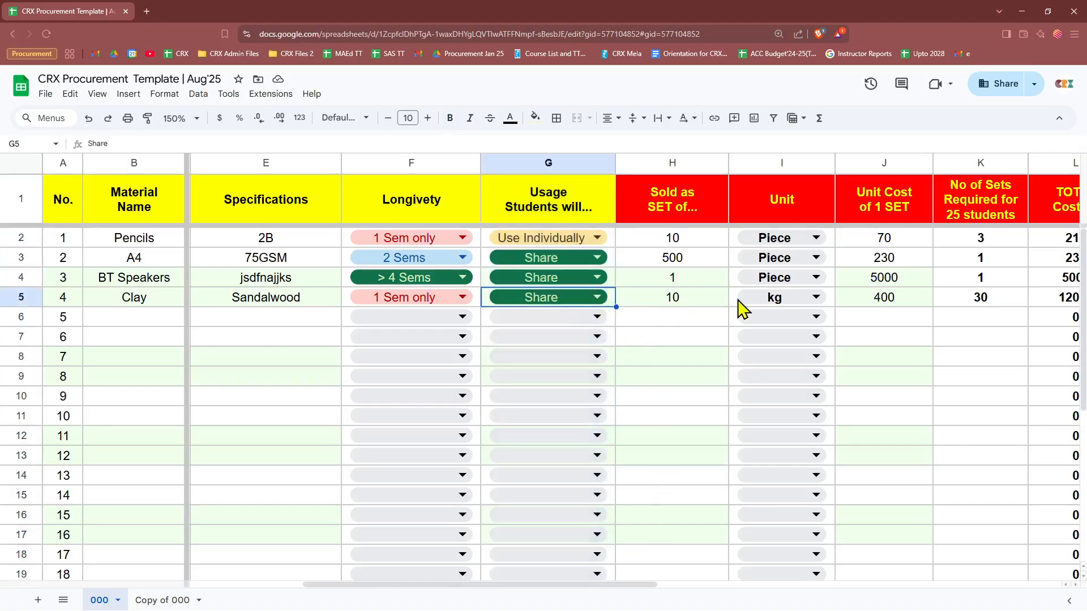
pyautogui.moveTo(589, 586); pyautogui.dragTo(475, 586)
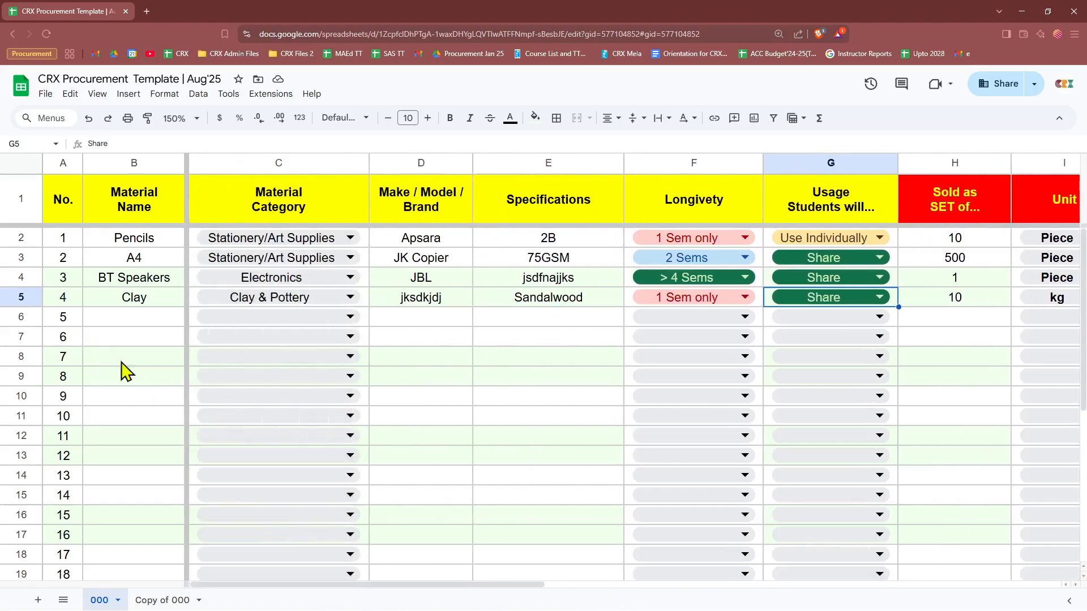
# Step: Enter Crayon in B6 with category Stationery/Art Supplies
pyautogui.click(150, 318)
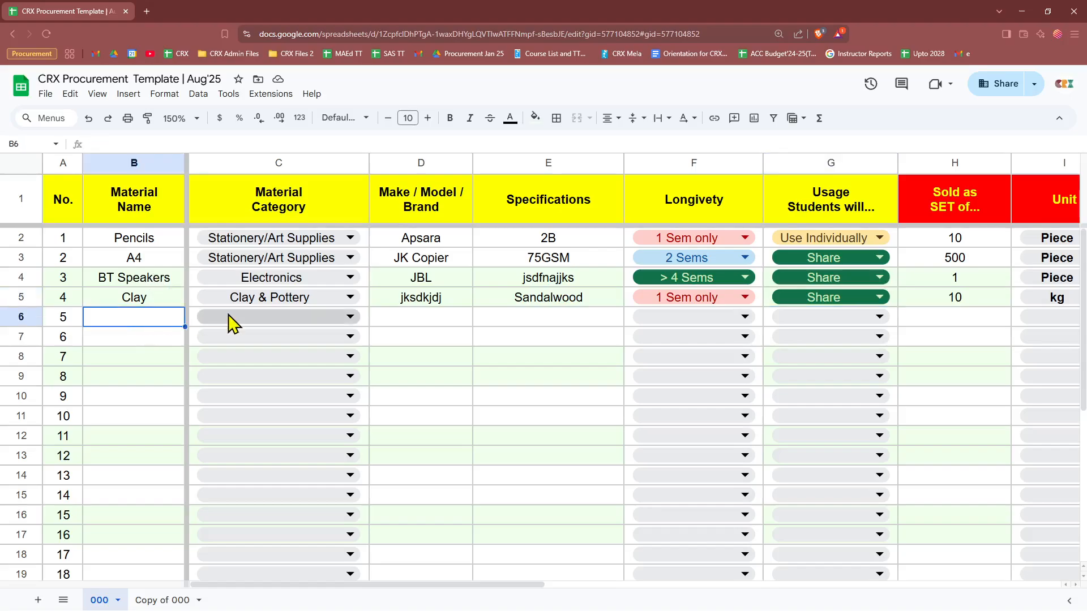
pyautogui.write('Crayon')
pyautogui.click(230, 323)
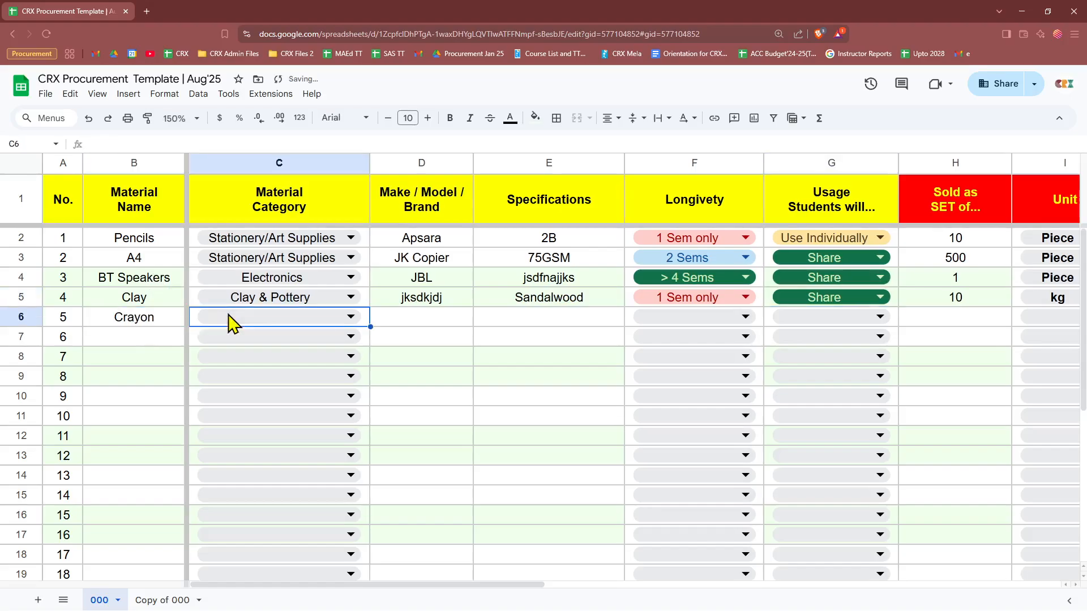
pyautogui.click(301, 320)
pyautogui.click(247, 439)
# Step: Give Crayon the brand Faber Castle and specification Set 24
pyautogui.click(419, 330)
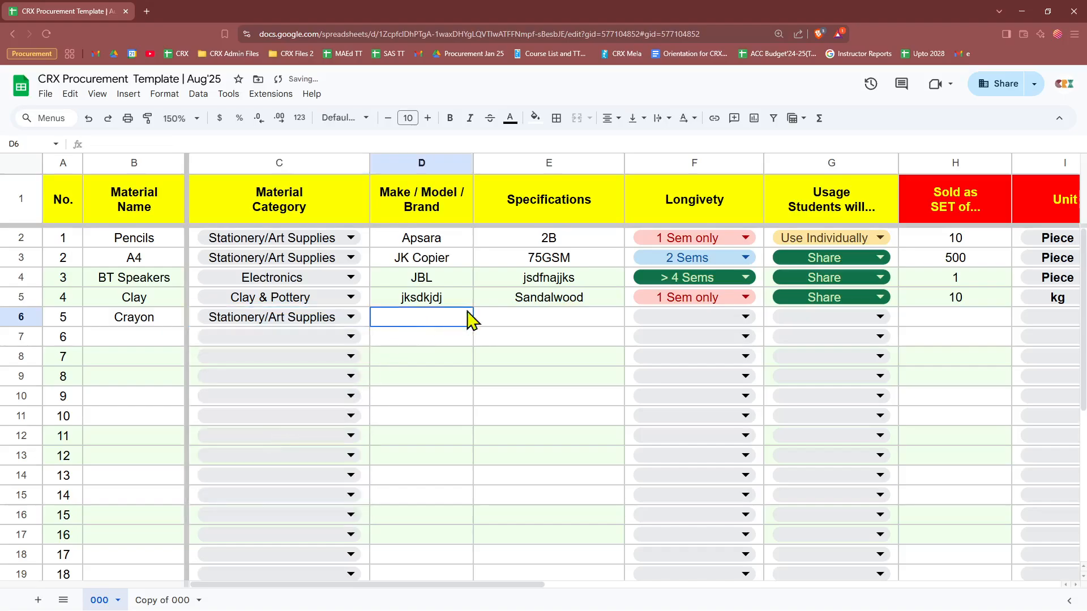
pyautogui.write('Fa')
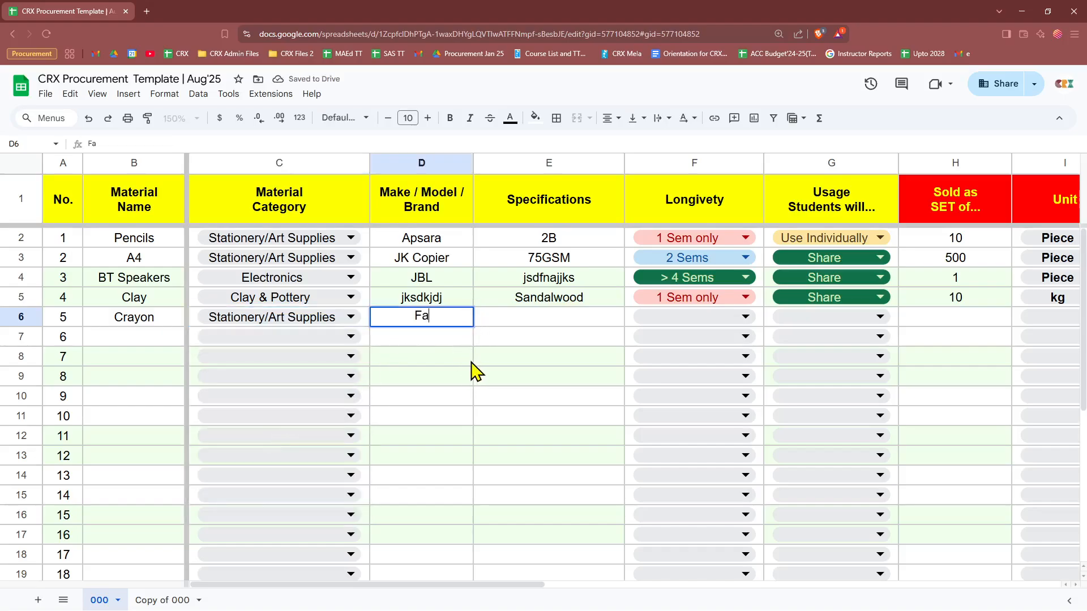
pyautogui.write('ber Castle')
pyautogui.press('Tab')
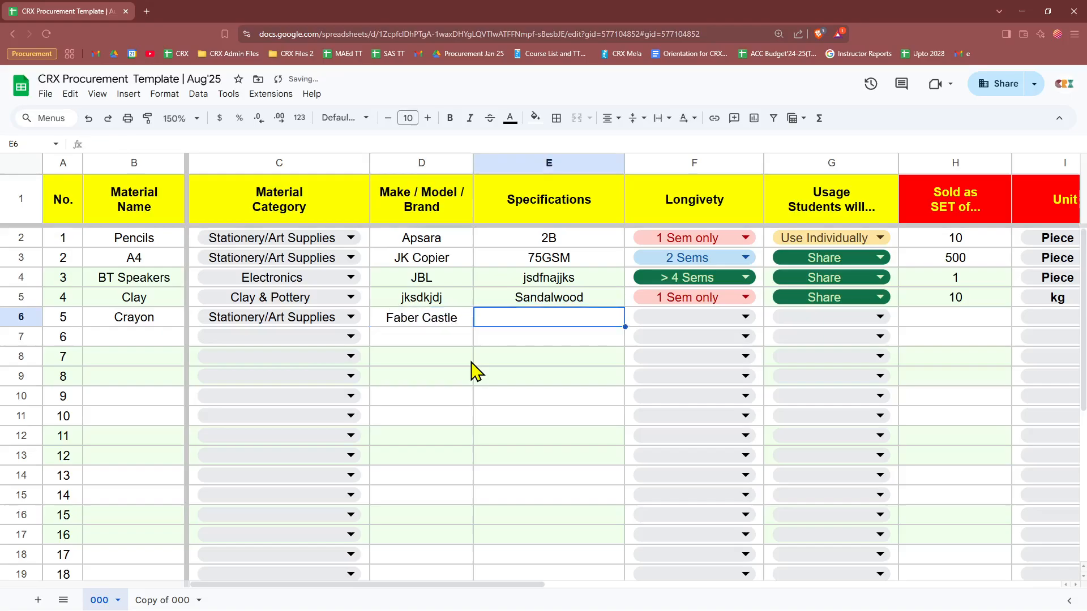
pyautogui.write('Set 24')
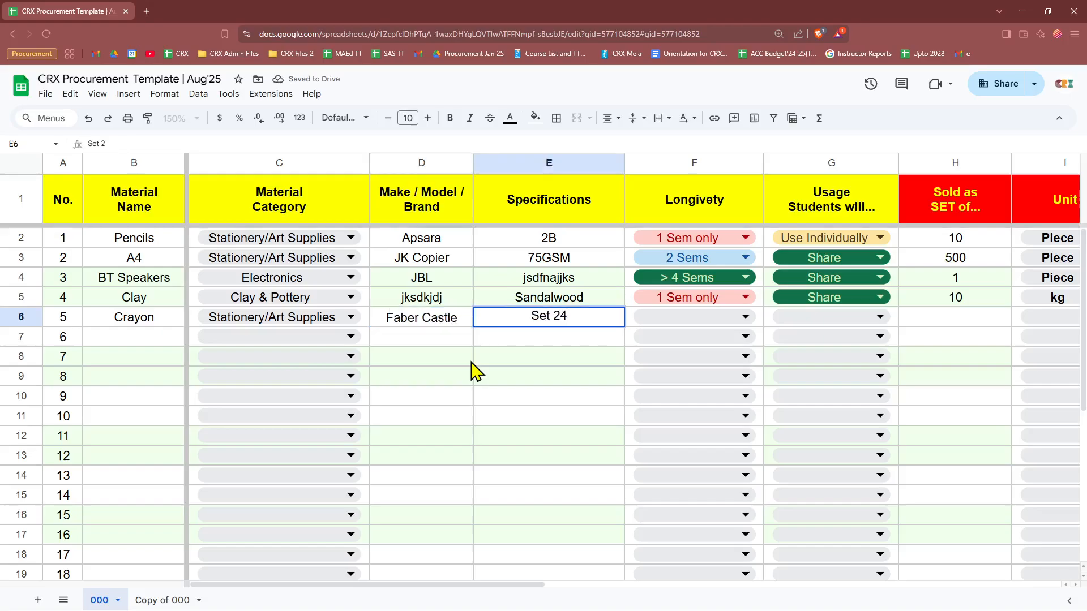
pyautogui.press('Tab')
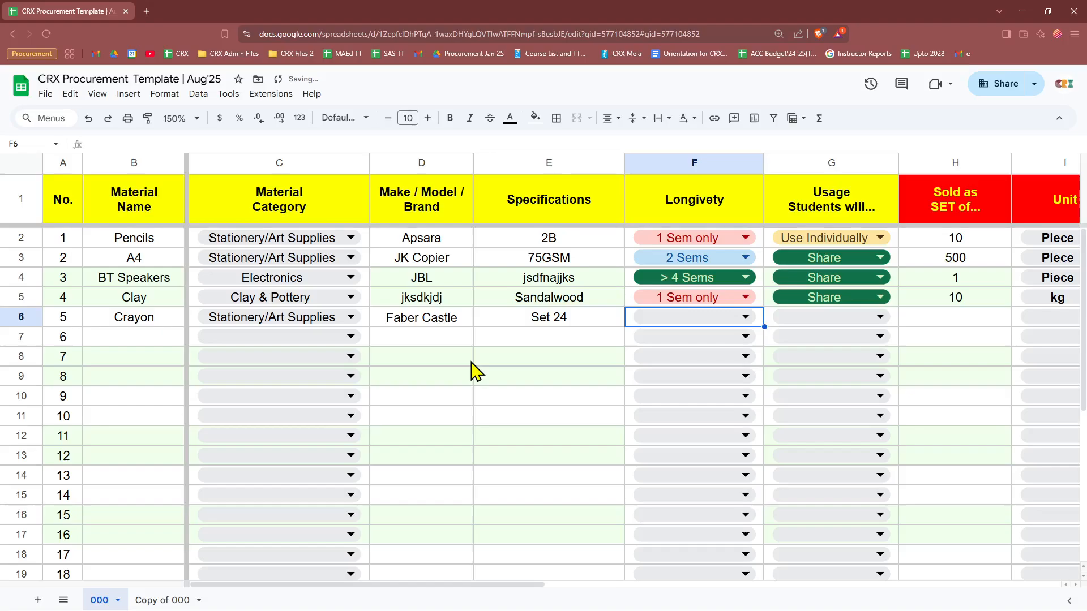
pyautogui.click(509, 324)
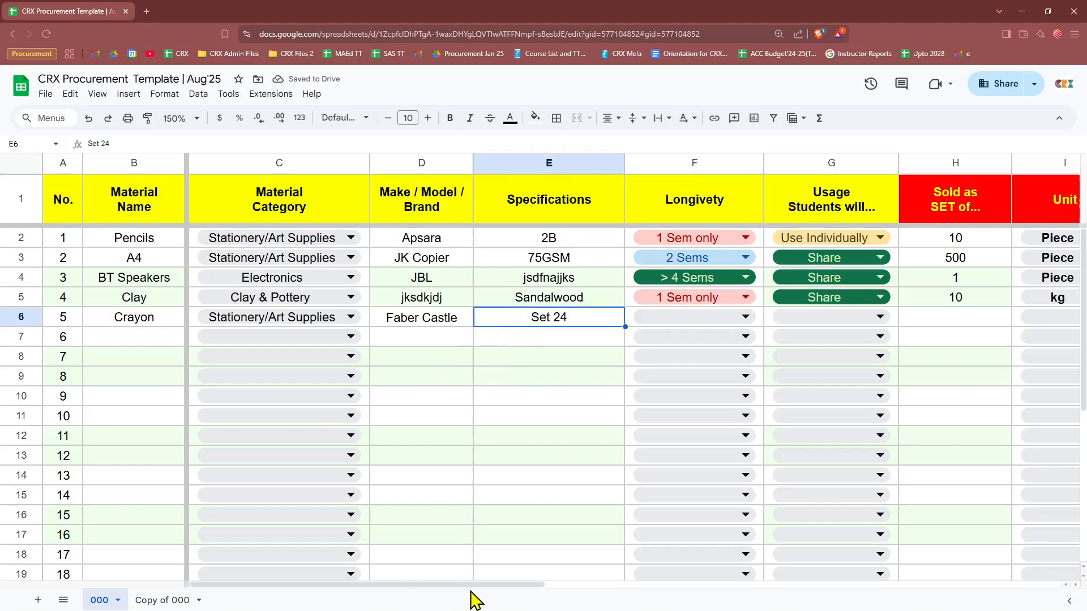
pyautogui.moveTo(472, 585); pyautogui.dragTo(572, 584)
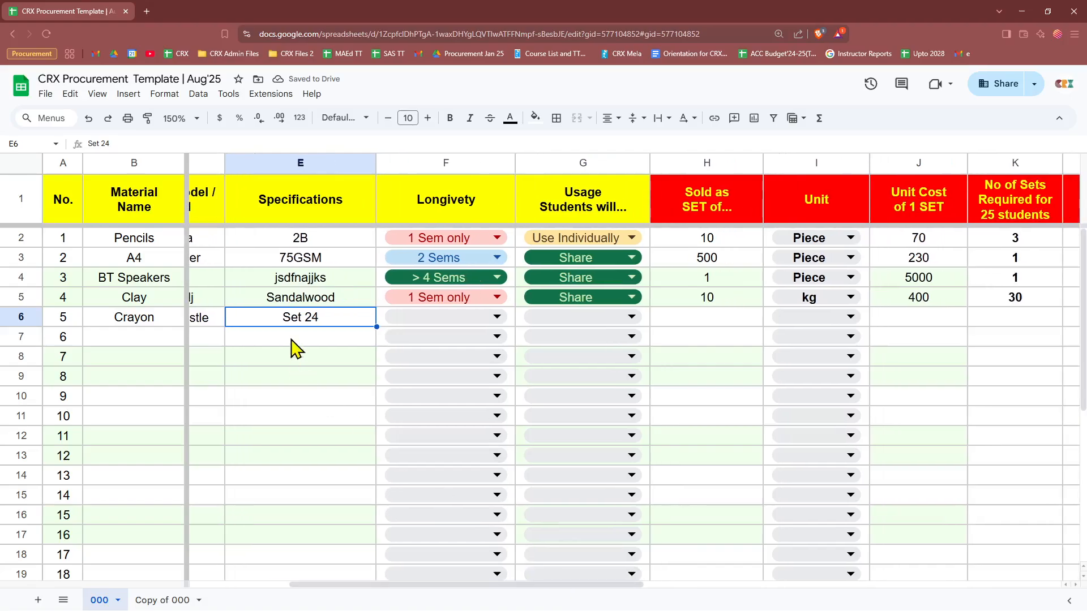
# Step: Set Crayon's longevity to 1 Sem only and usage to Use Individually
pyautogui.click(422, 318)
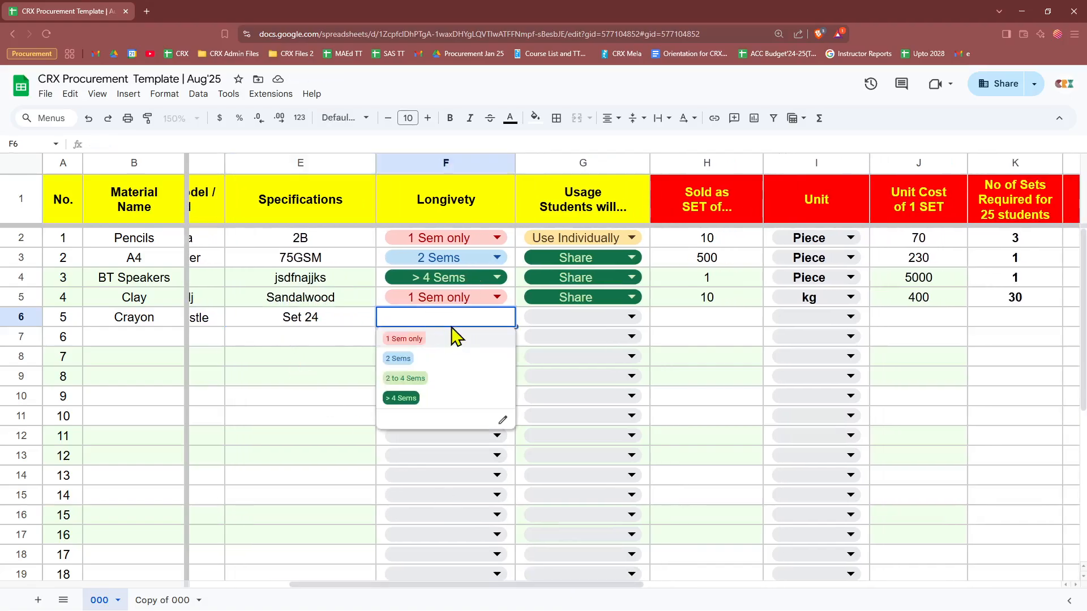
pyautogui.click(459, 338)
pyautogui.click(586, 319)
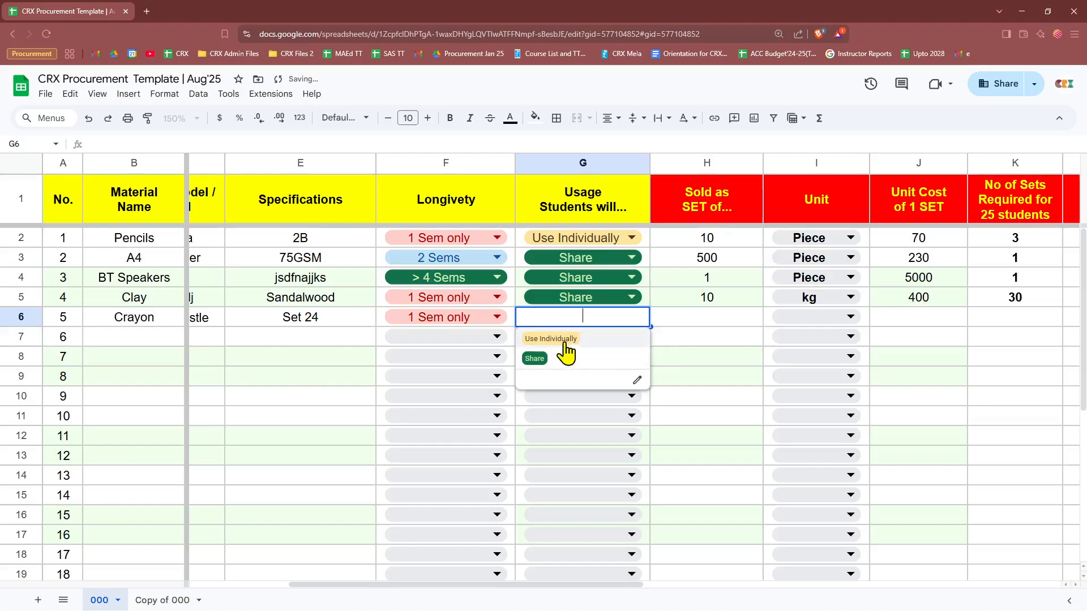
pyautogui.click(564, 340)
pyautogui.moveTo(566, 587); pyautogui.dragTo(646, 555)
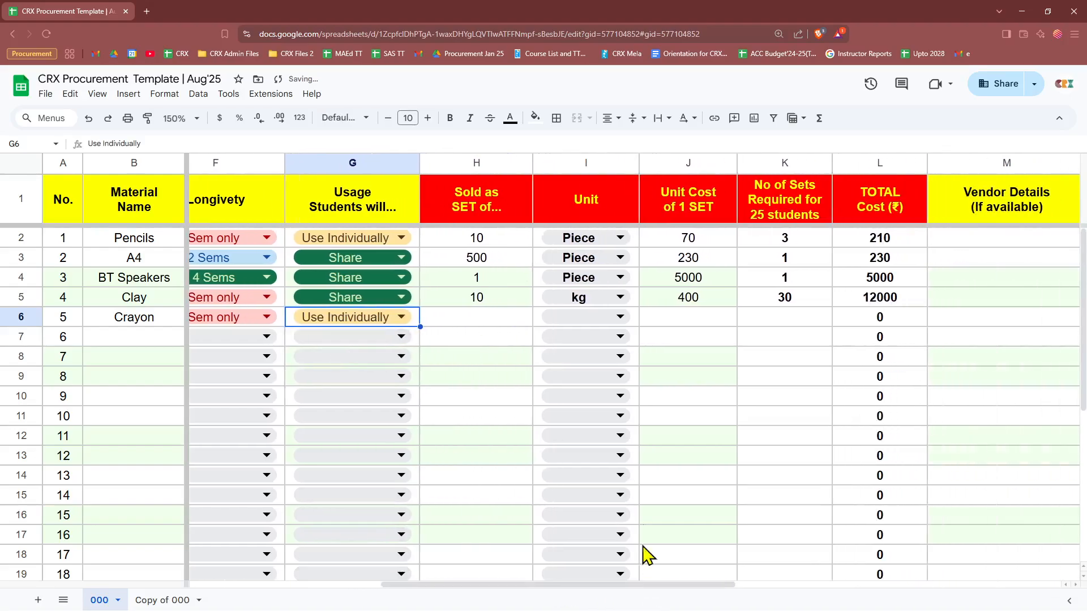
# Step: Make Crayon sold in sets of 24 with unit Piece
pyautogui.click(483, 323)
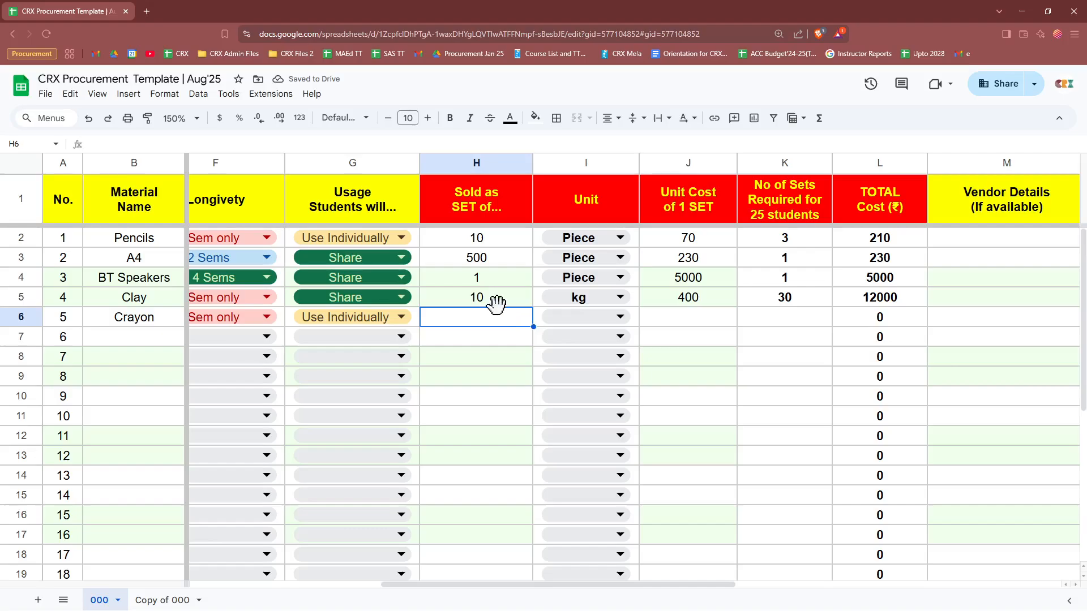
pyautogui.write('24')
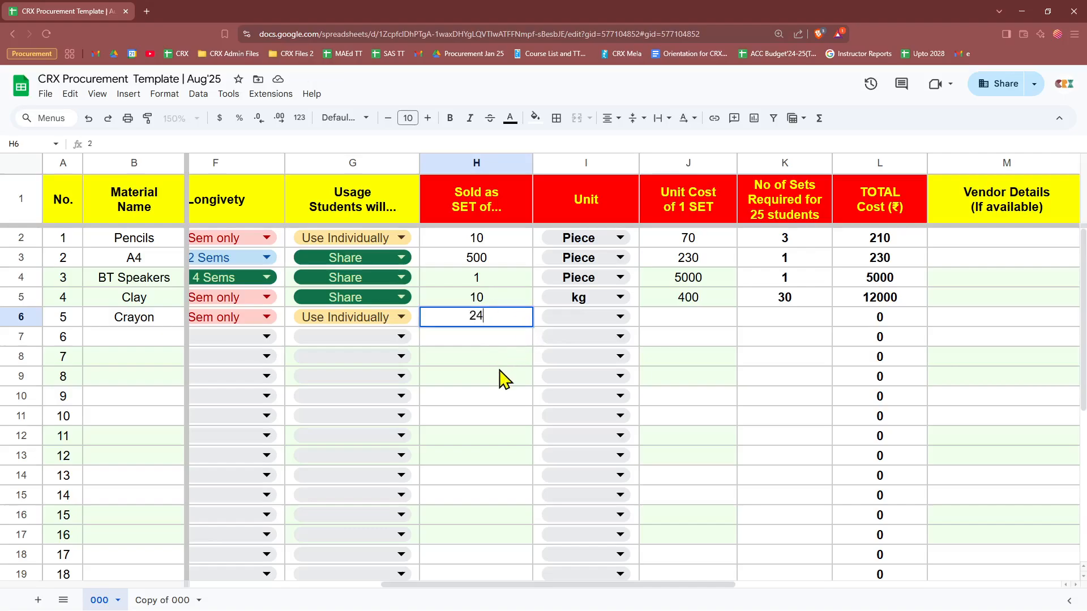
pyautogui.click(480, 363)
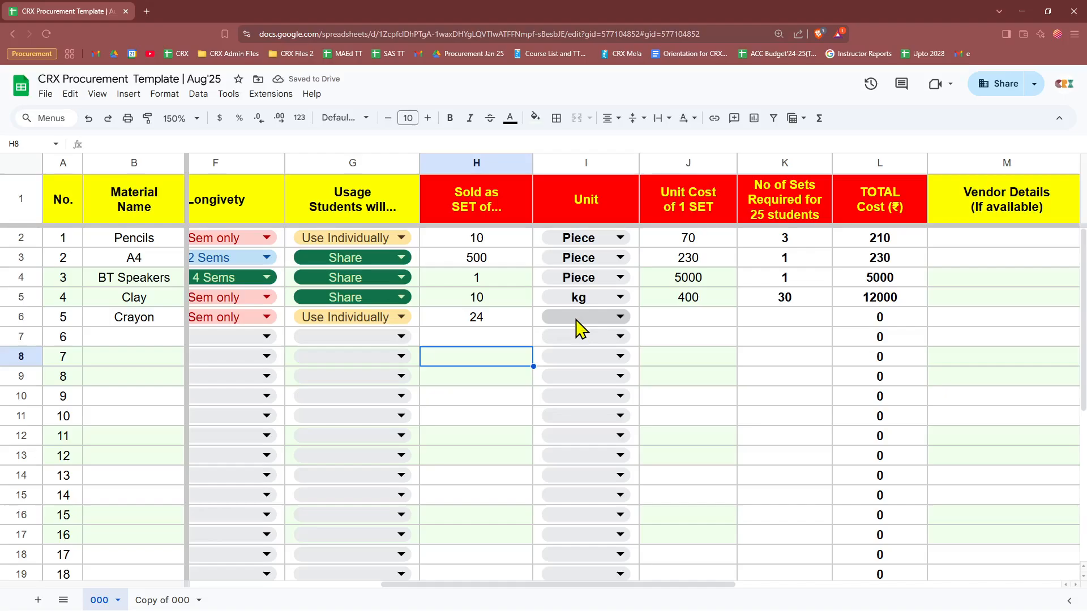
pyautogui.click(501, 327)
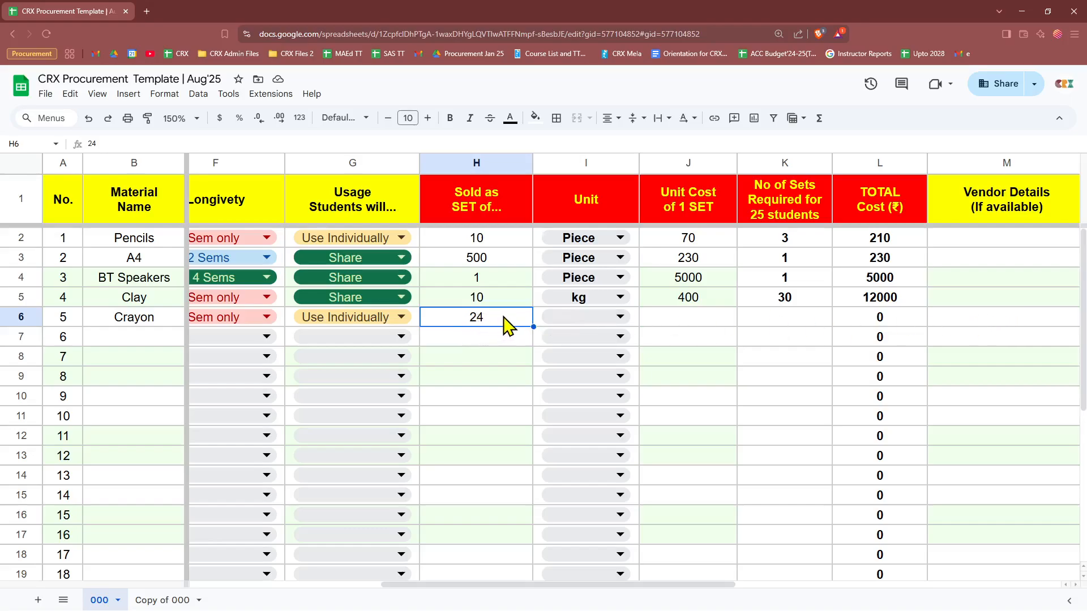
pyautogui.click(566, 317)
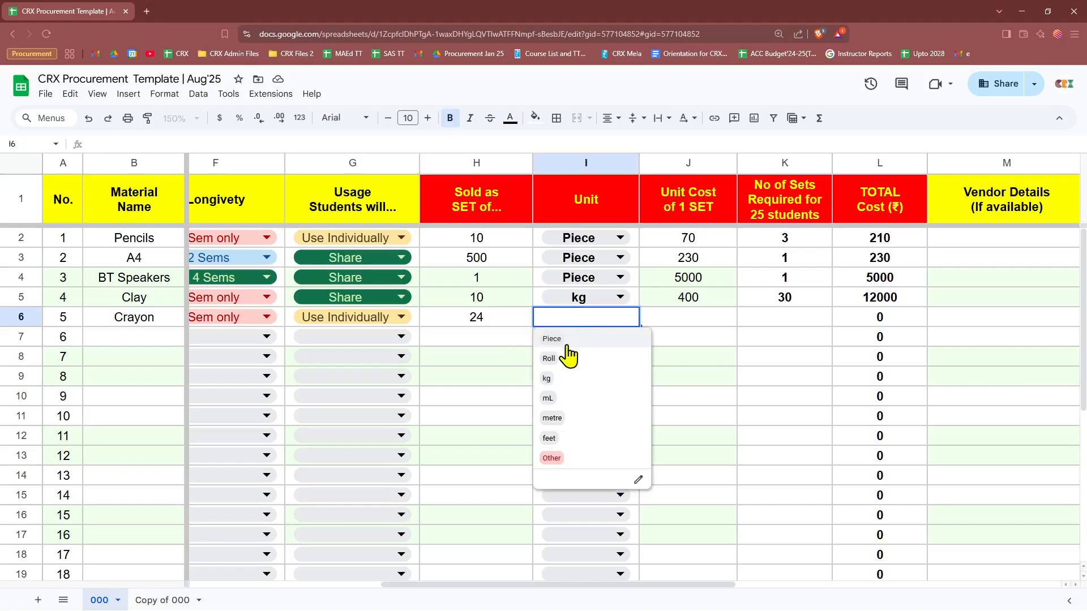
pyautogui.click(568, 338)
# Step: Enter unit cost 20 and 30 sets so Crayon's total computes to 600
pyautogui.click(713, 322)
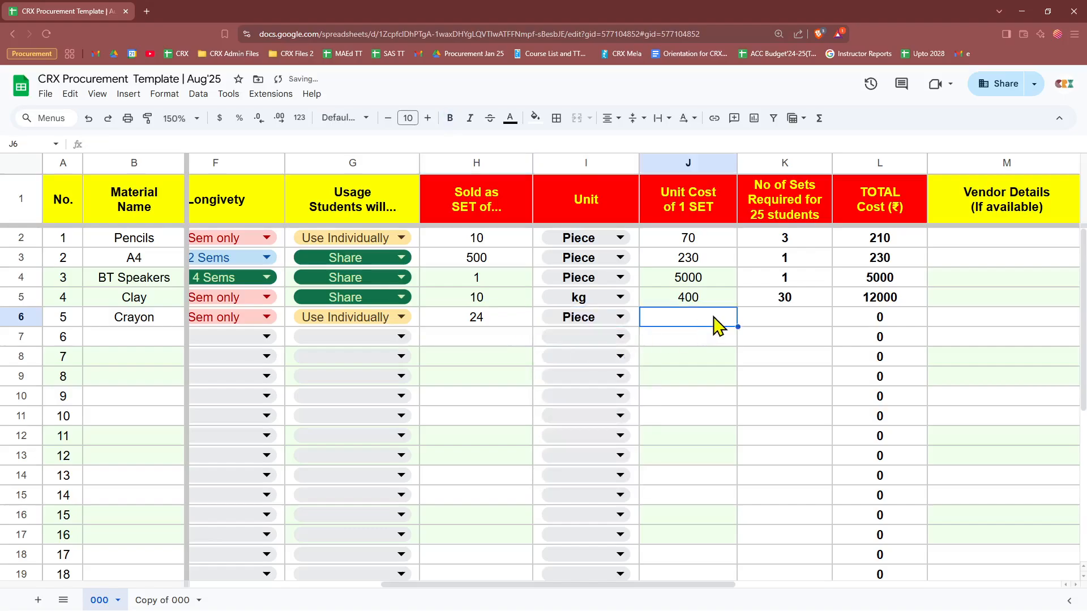
pyautogui.write('20')
pyautogui.press('Tab')
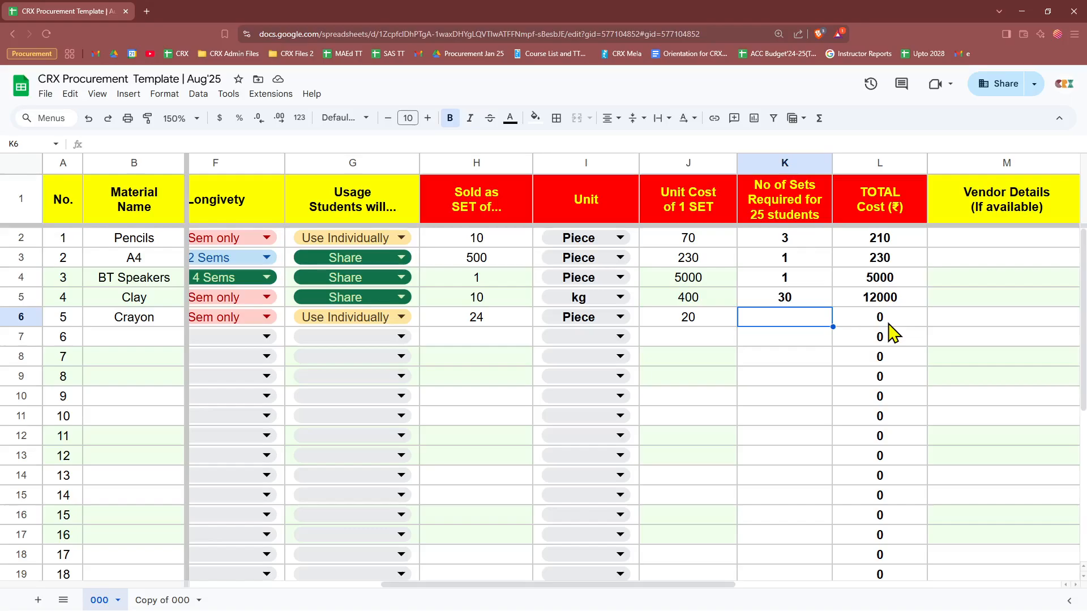
pyautogui.write('30')
pyautogui.press('Tab')
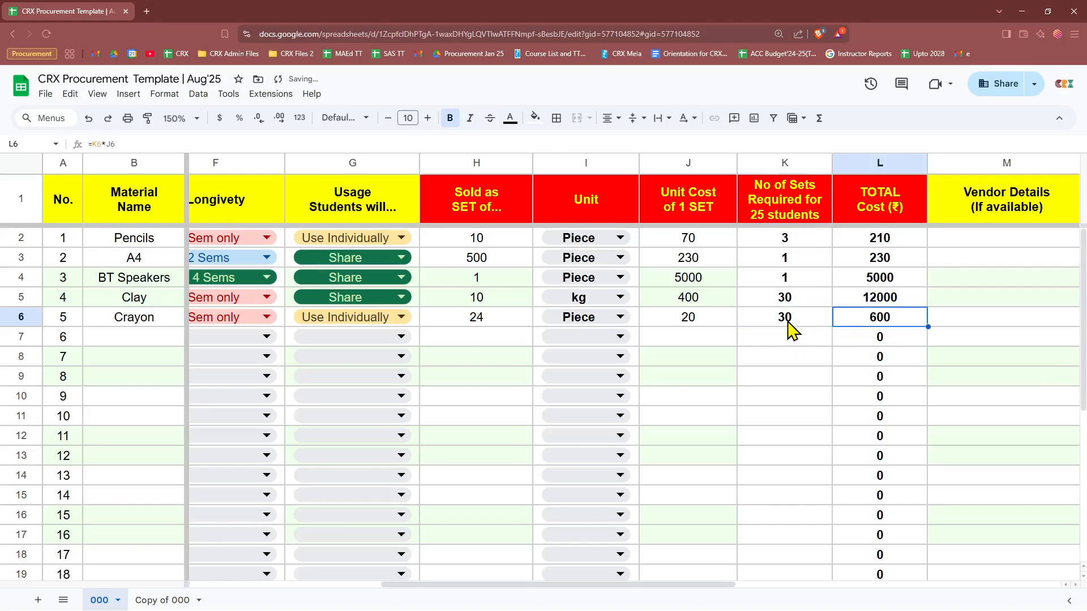
pyautogui.moveTo(711, 587); pyautogui.dragTo(808, 570)
pyautogui.click(21, 295)
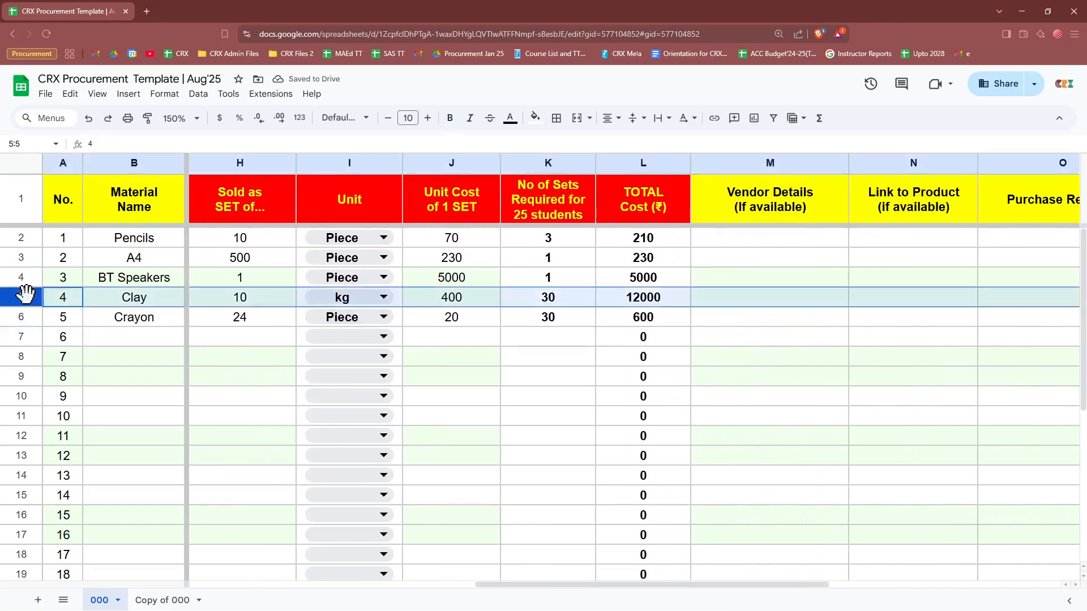
pyautogui.click(909, 303)
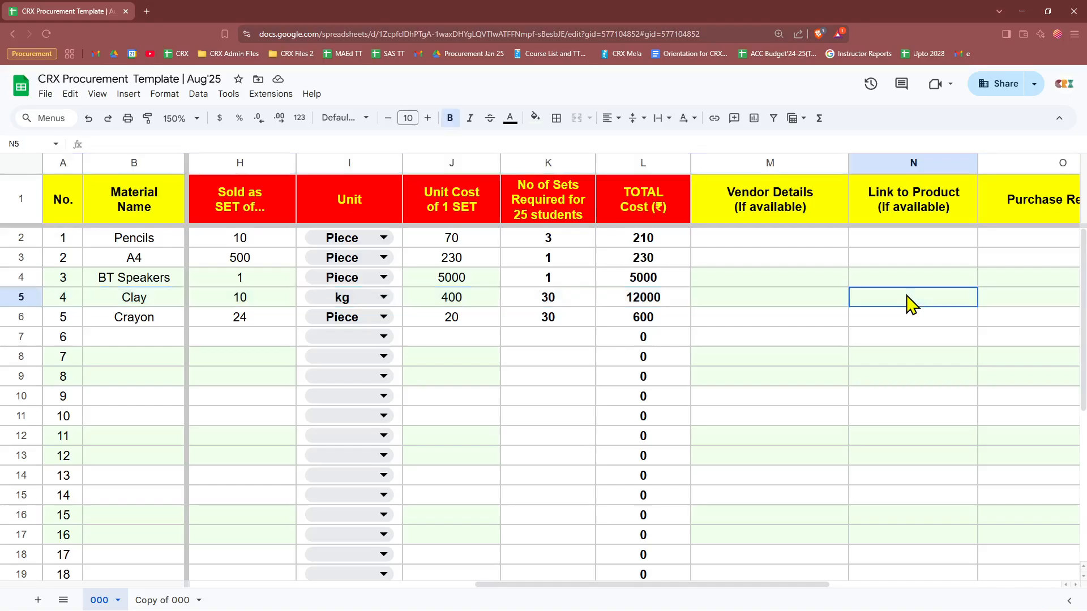
pyautogui.click(787, 301)
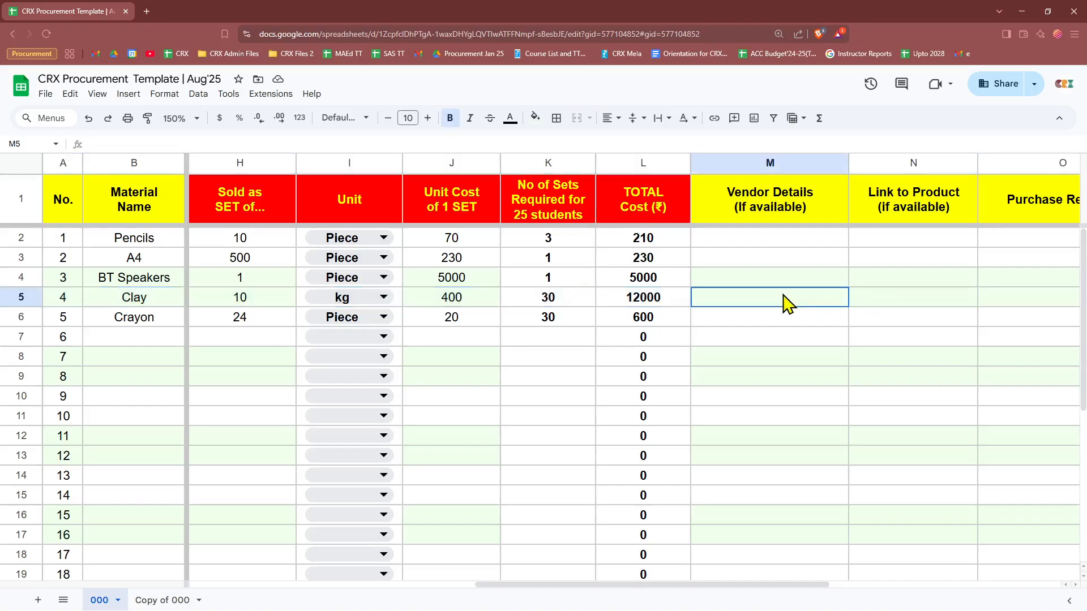
pyautogui.moveTo(718, 588); pyautogui.dragTo(280, 592)
pyautogui.click(420, 342)
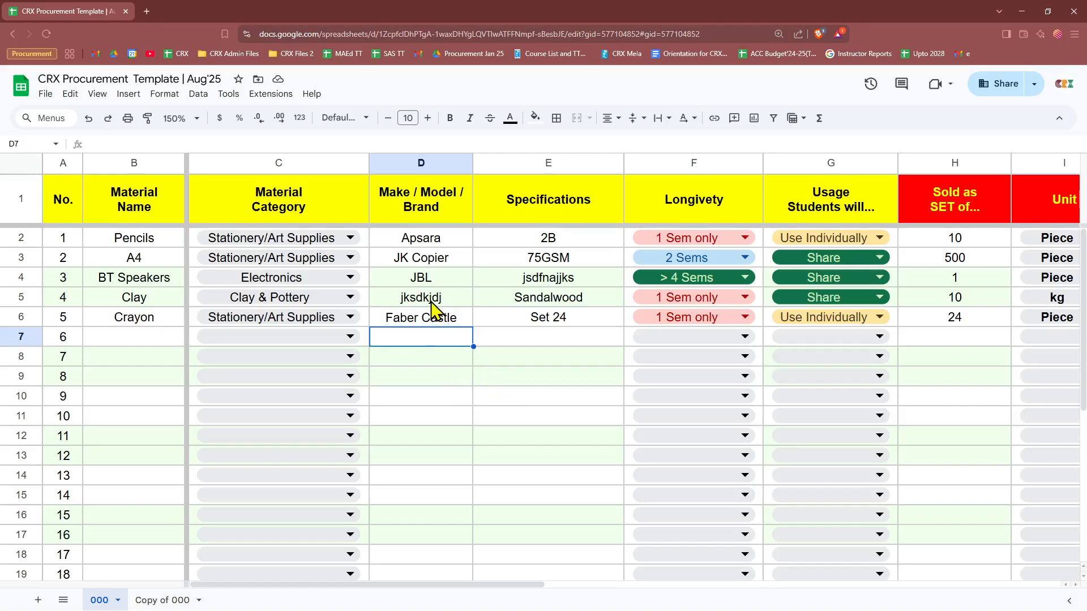
pyautogui.click(452, 325)
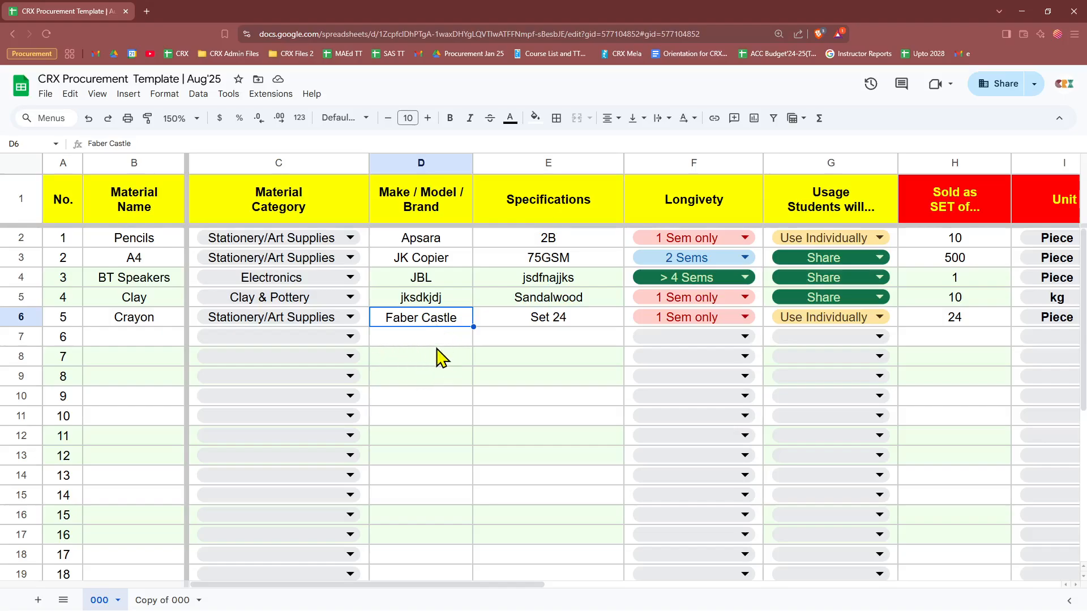
pyautogui.click(120, 344)
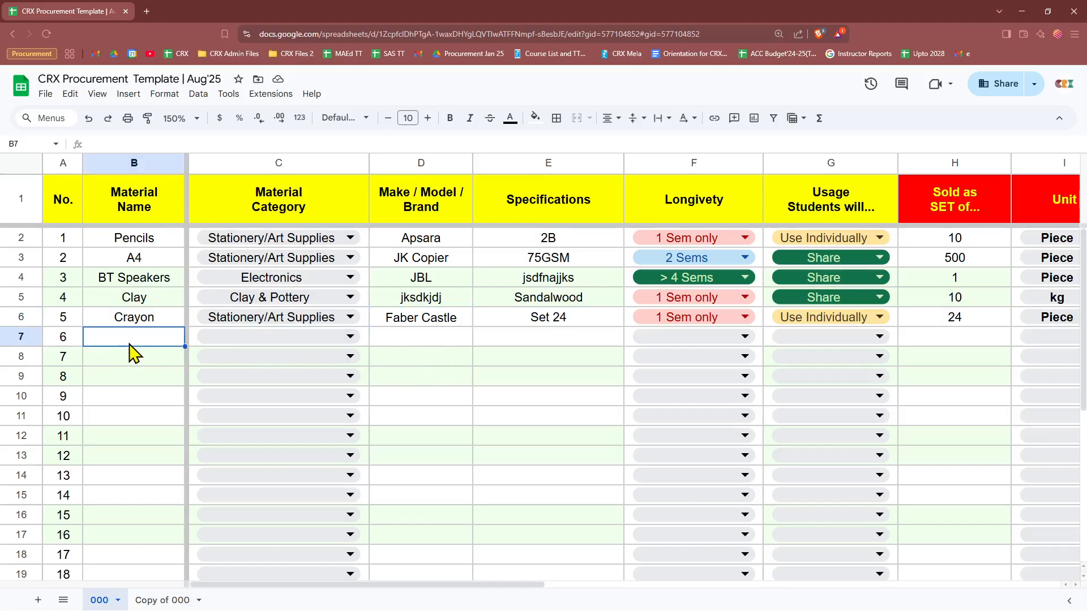
pyautogui.click(25, 343)
pyautogui.click(17, 317)
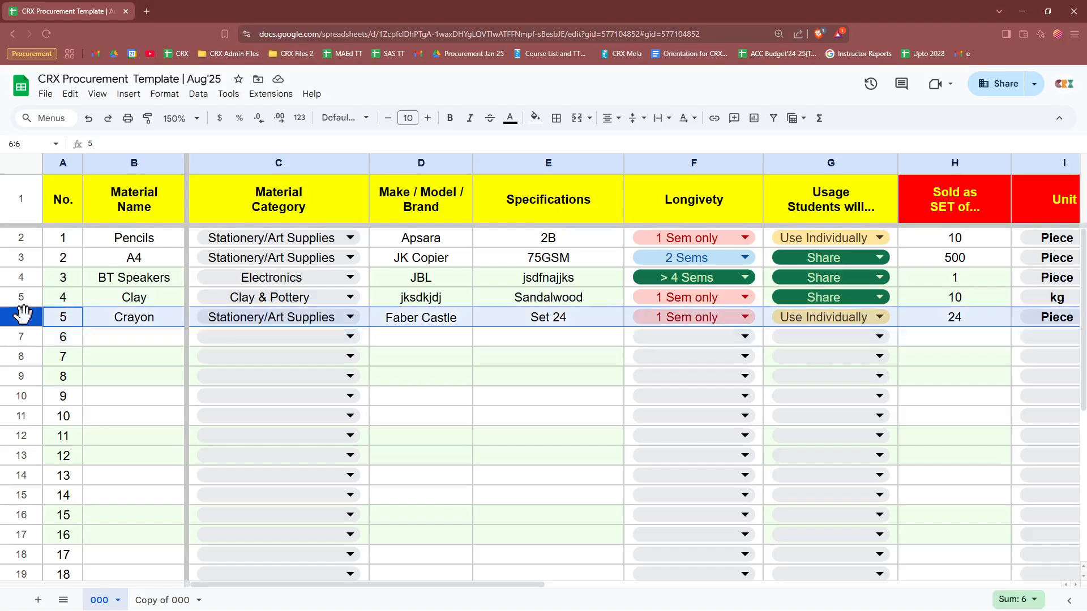
pyautogui.click(25, 297)
pyautogui.click(29, 277)
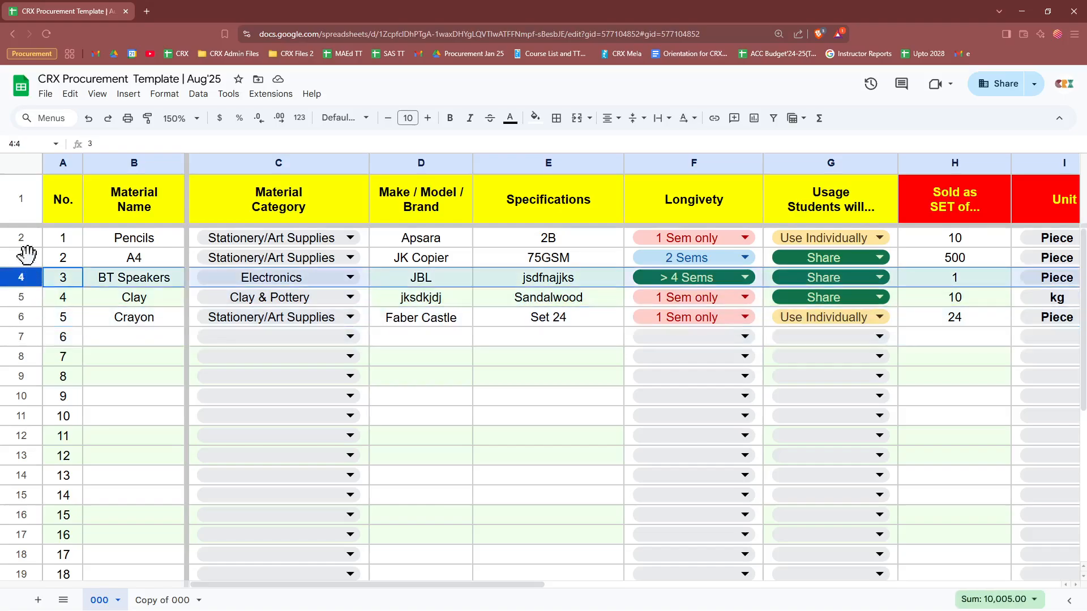
pyautogui.click(29, 254)
pyautogui.click(425, 344)
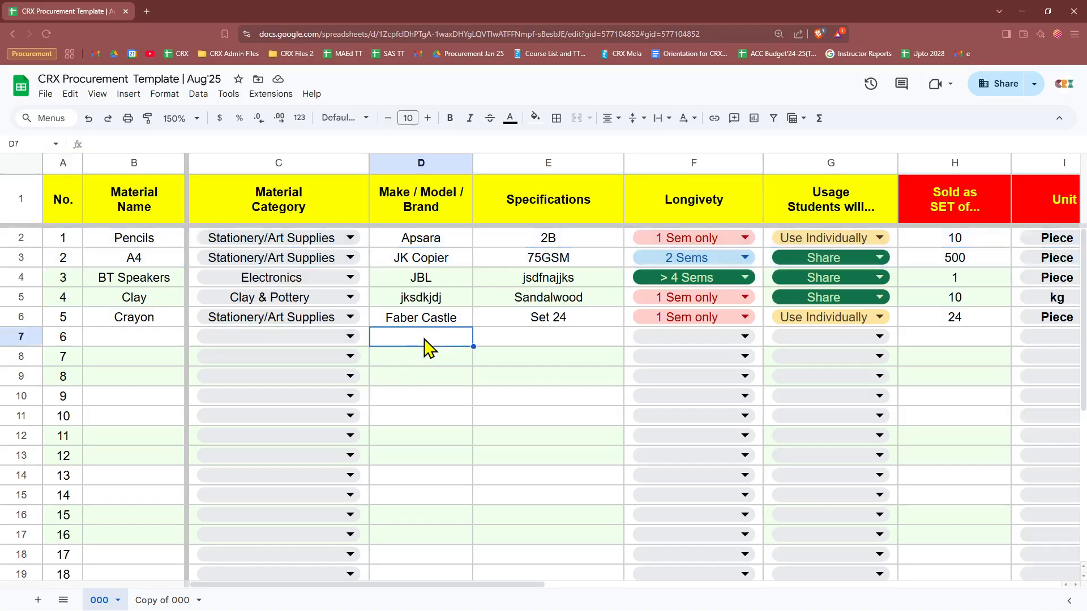
pyautogui.click(504, 347)
pyautogui.moveTo(439, 350); pyautogui.dragTo(511, 339)
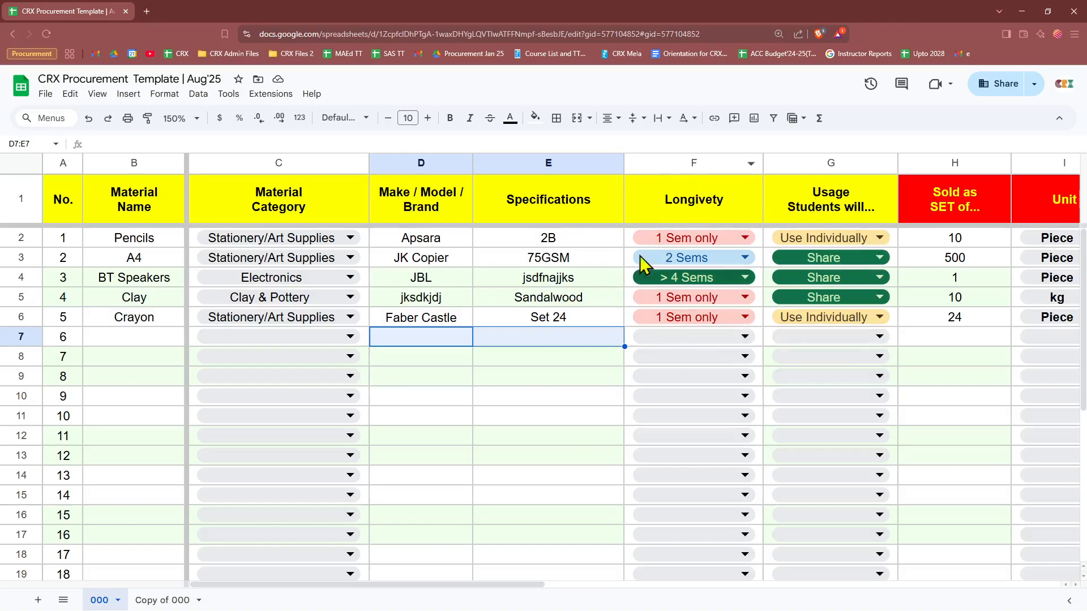
pyautogui.click(947, 344)
pyautogui.click(573, 342)
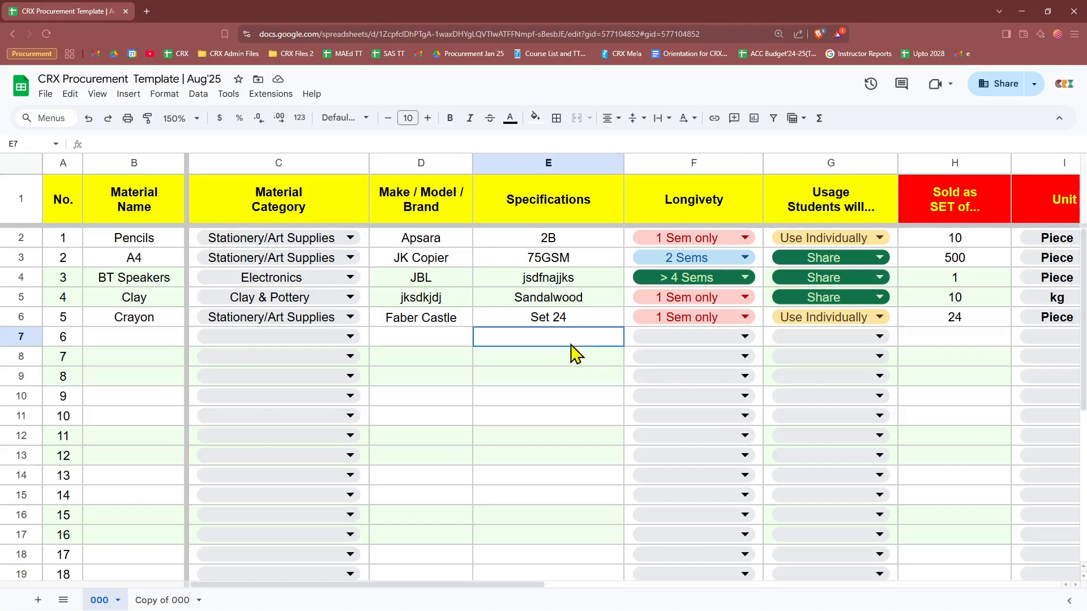
pyautogui.click(425, 339)
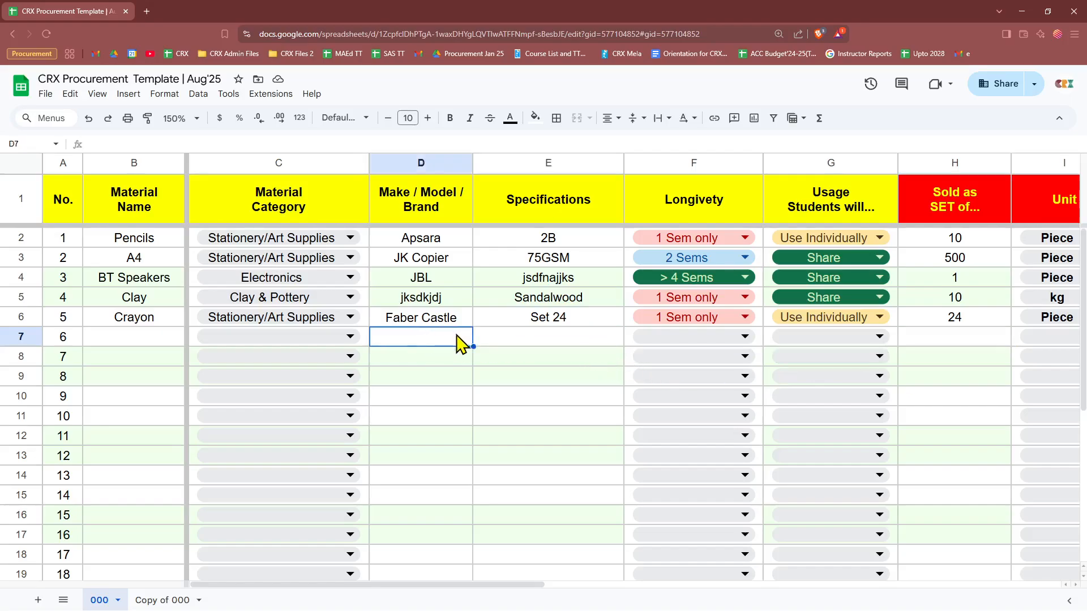
pyautogui.click(12, 335)
pyautogui.click(121, 342)
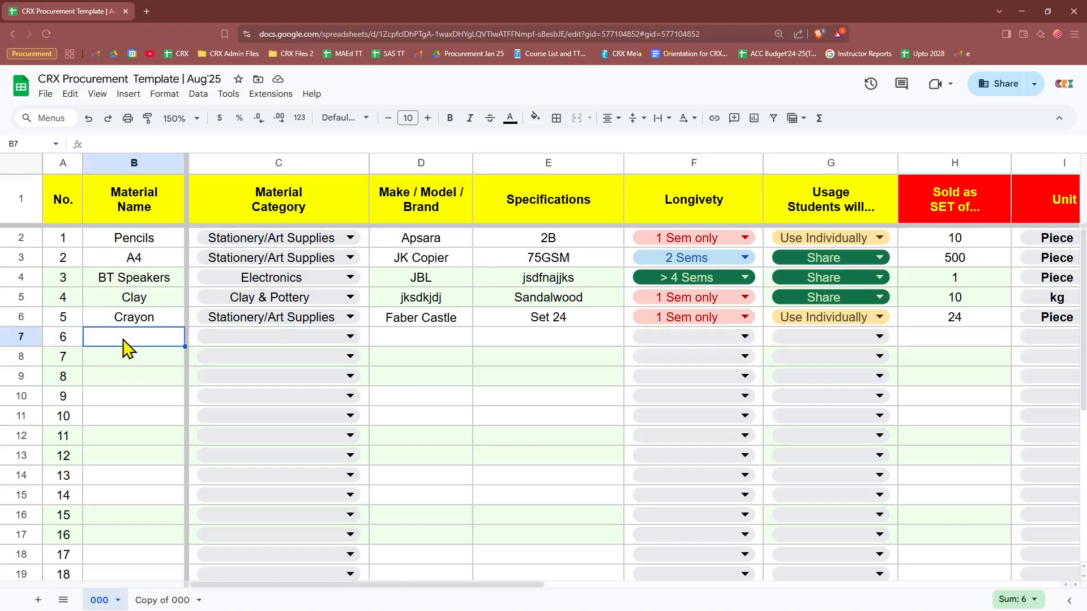
pyautogui.click(411, 344)
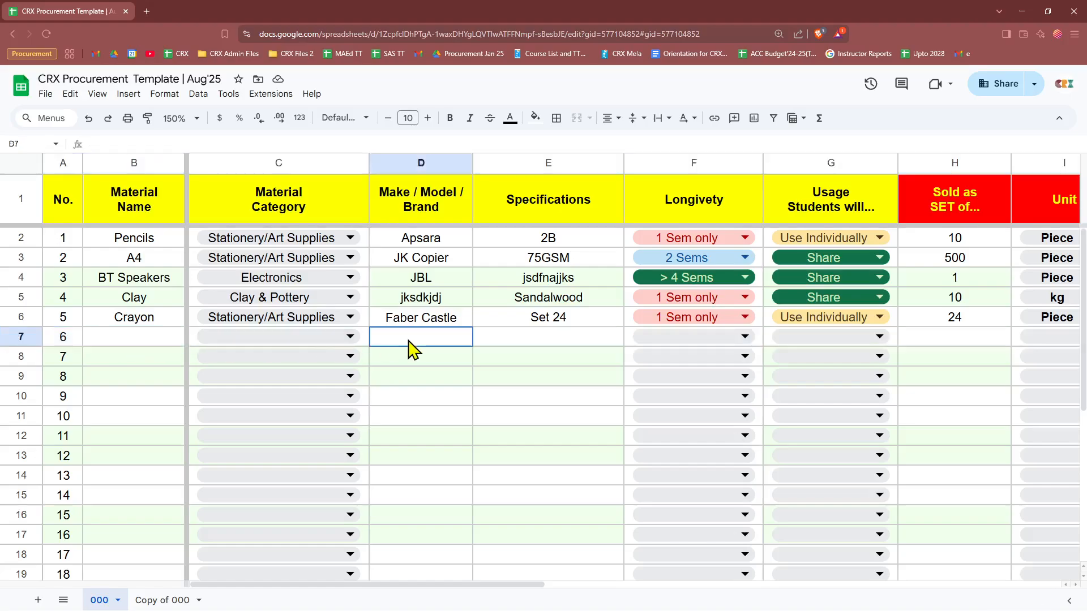
pyautogui.click(20, 257)
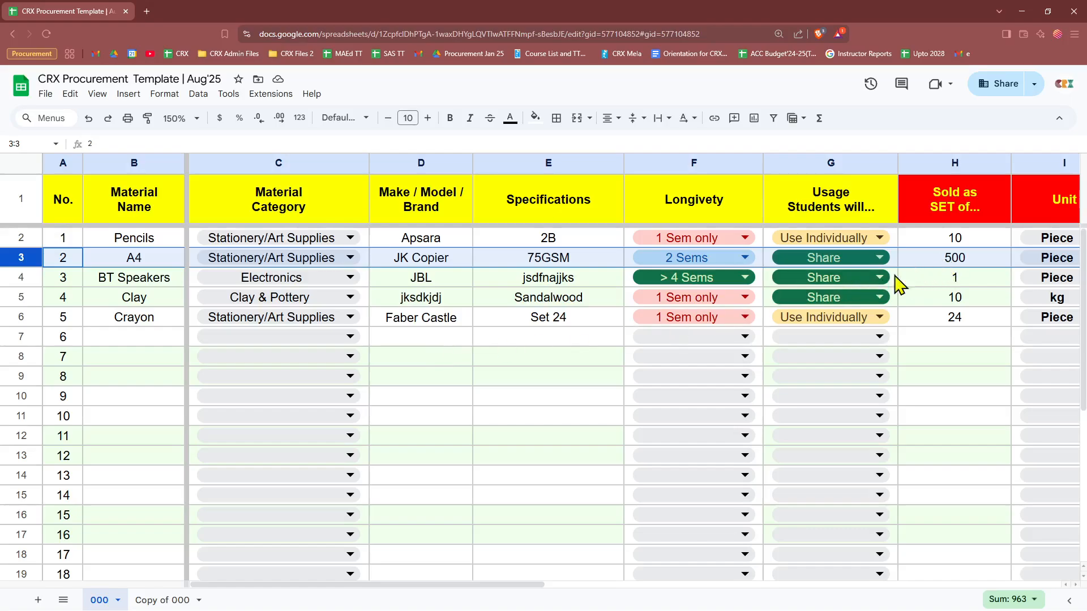
pyautogui.click(551, 341)
pyautogui.click(448, 341)
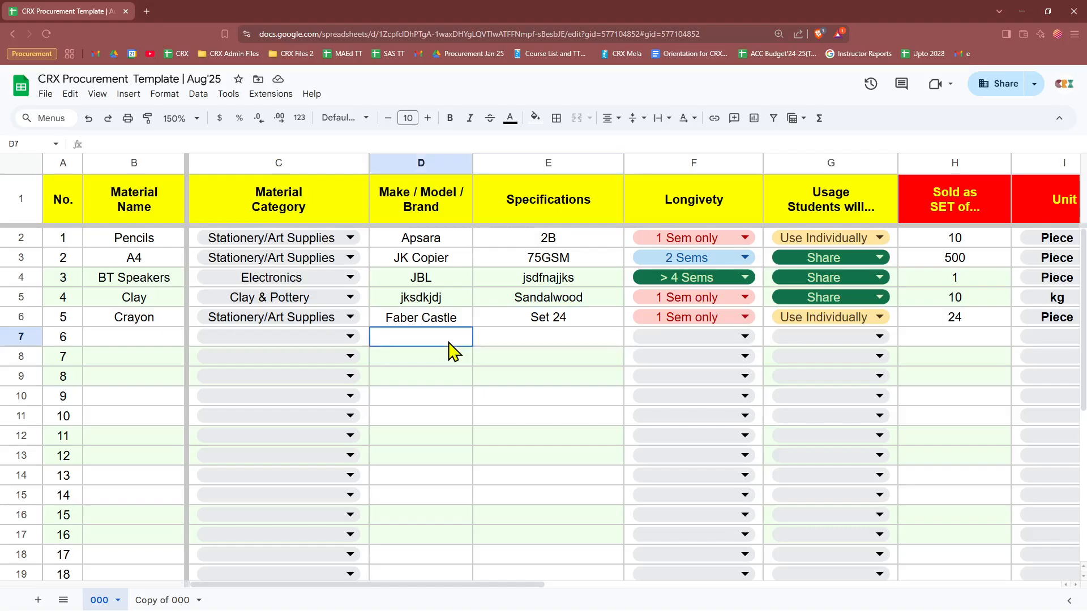